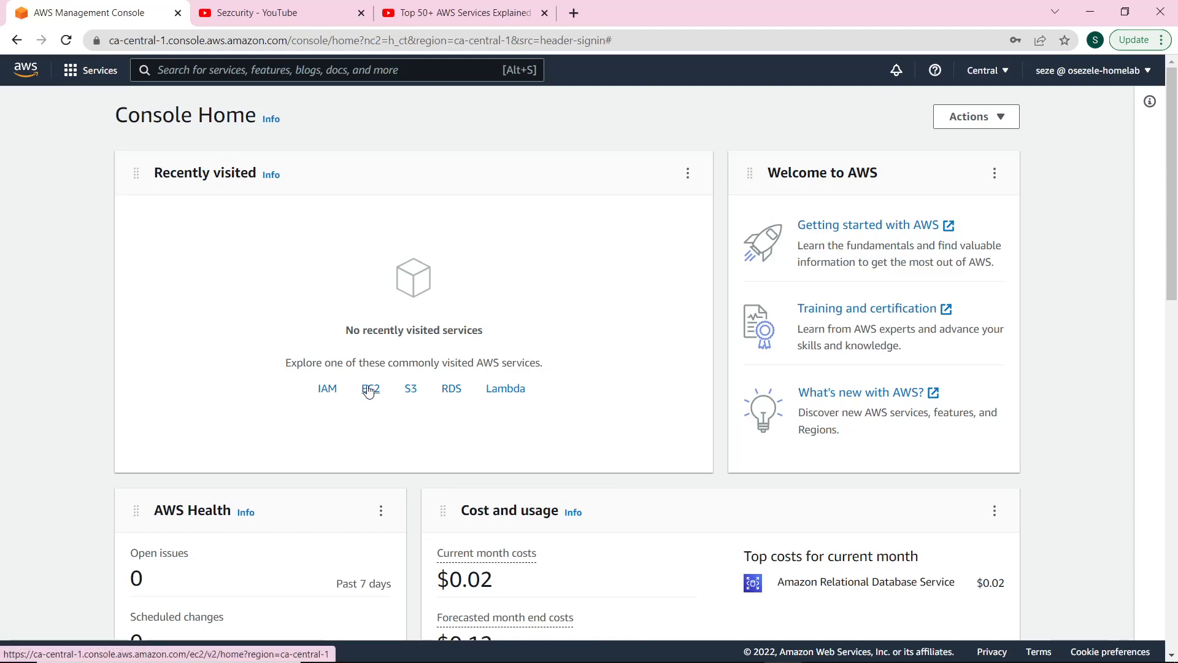
Open the EC2 service from Console Home's commonly visited services.
{"action": "left_click", "coordinate": [370, 389]}
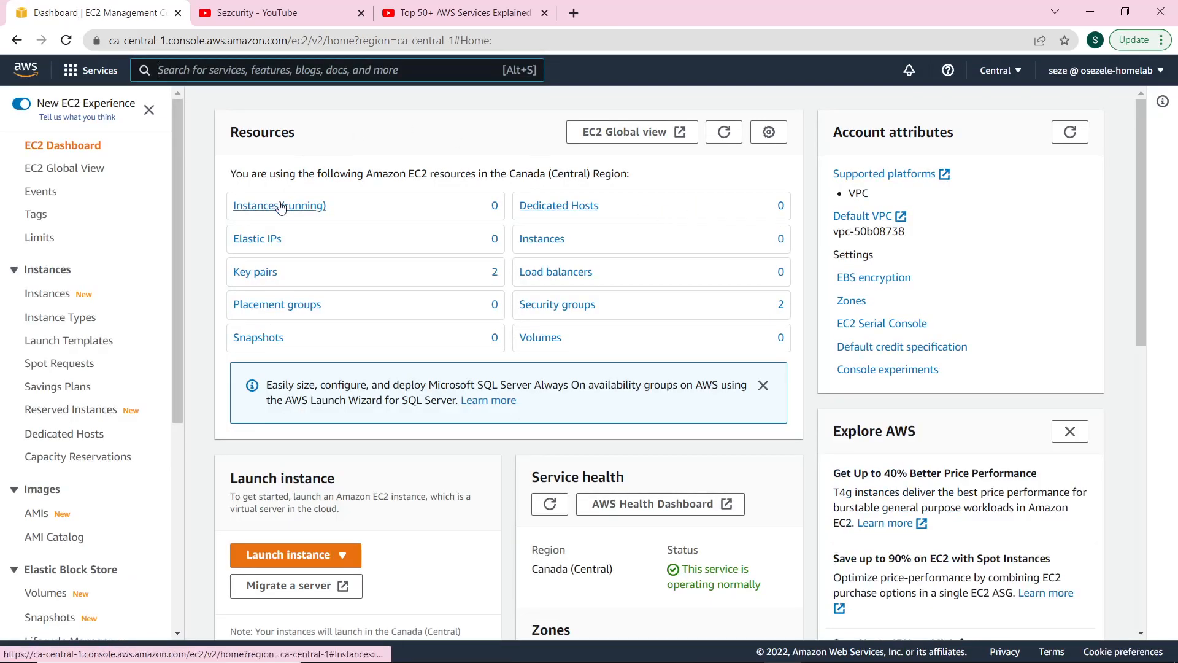
Start an Amazon Linux 2 t2.micro launch with default details and 8 GiB storage.
{"action": "left_click", "coordinate": [270, 556]}
{"action": "left_click", "coordinate": [288, 506]}
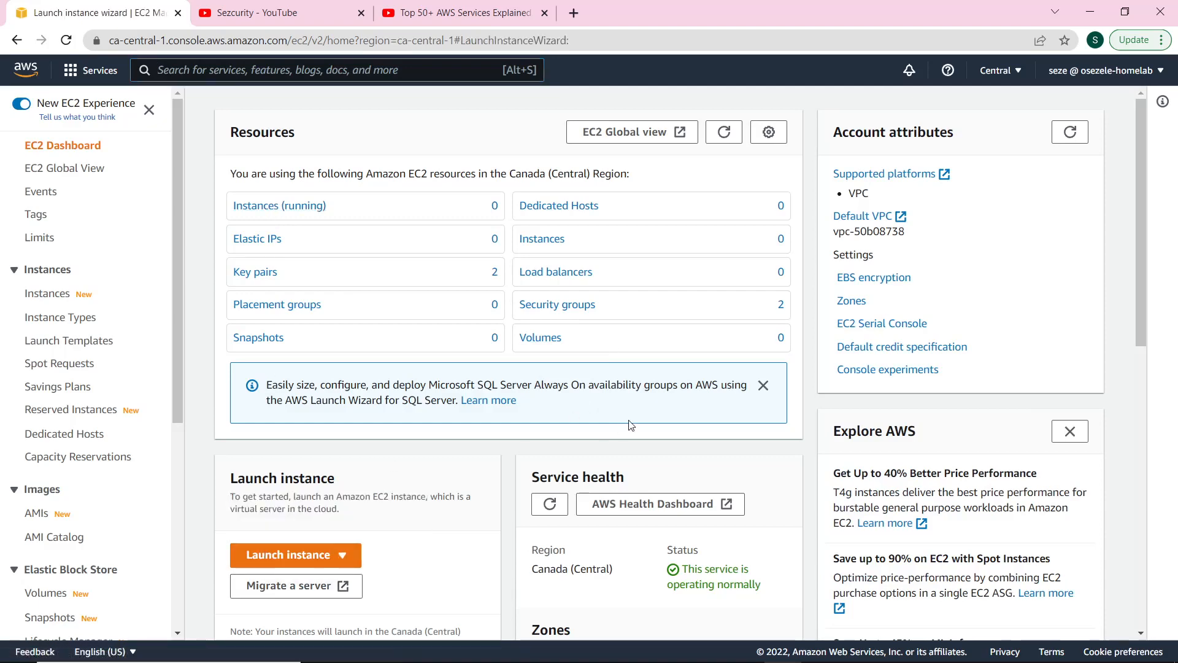
{"action": "left_click", "coordinate": [1082, 376]}
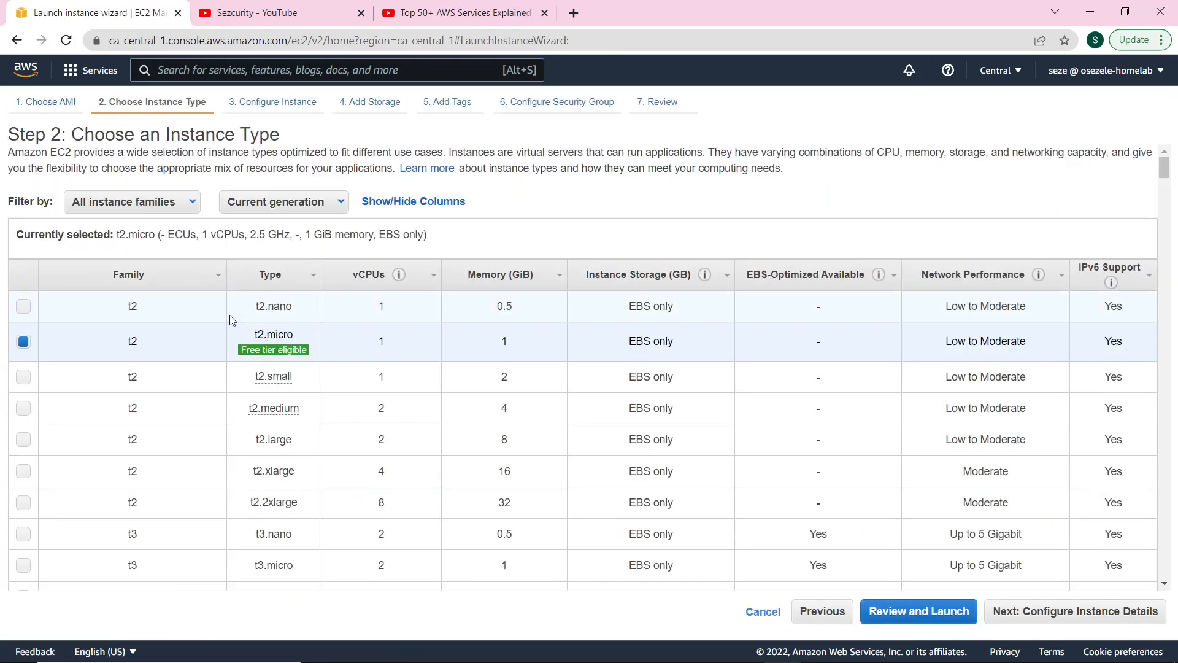
{"action": "left_click", "coordinate": [999, 612]}
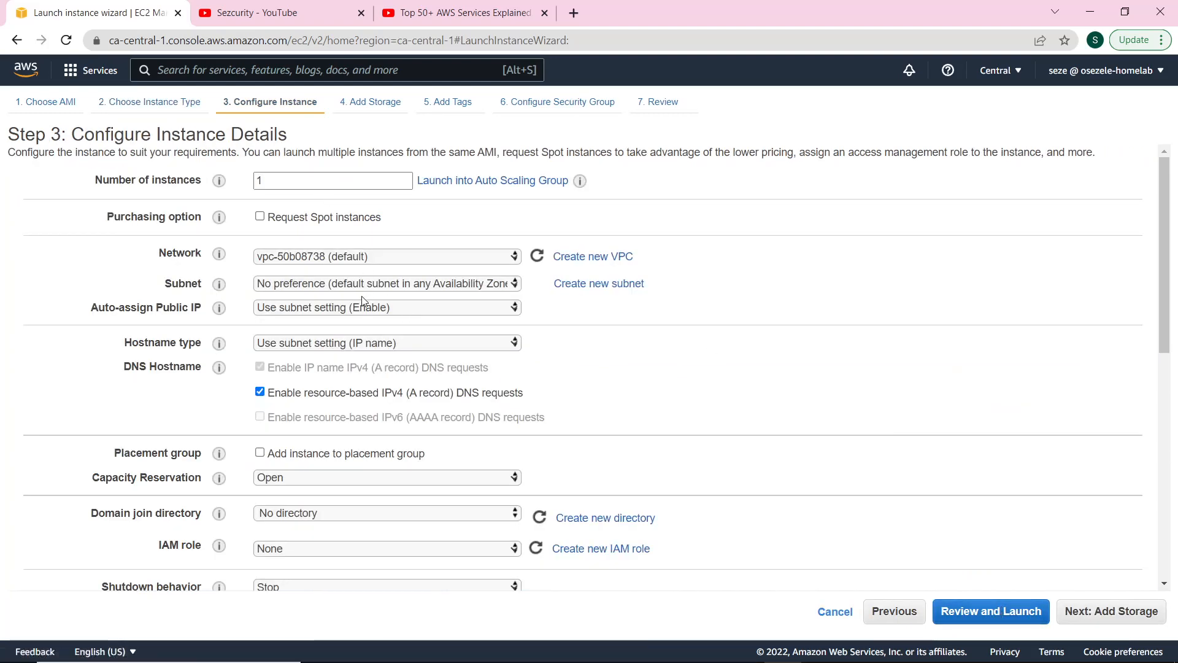
{"action": "scroll", "coordinate": [407, 464], "scroll_direction": "down", "scroll_amount": 5}
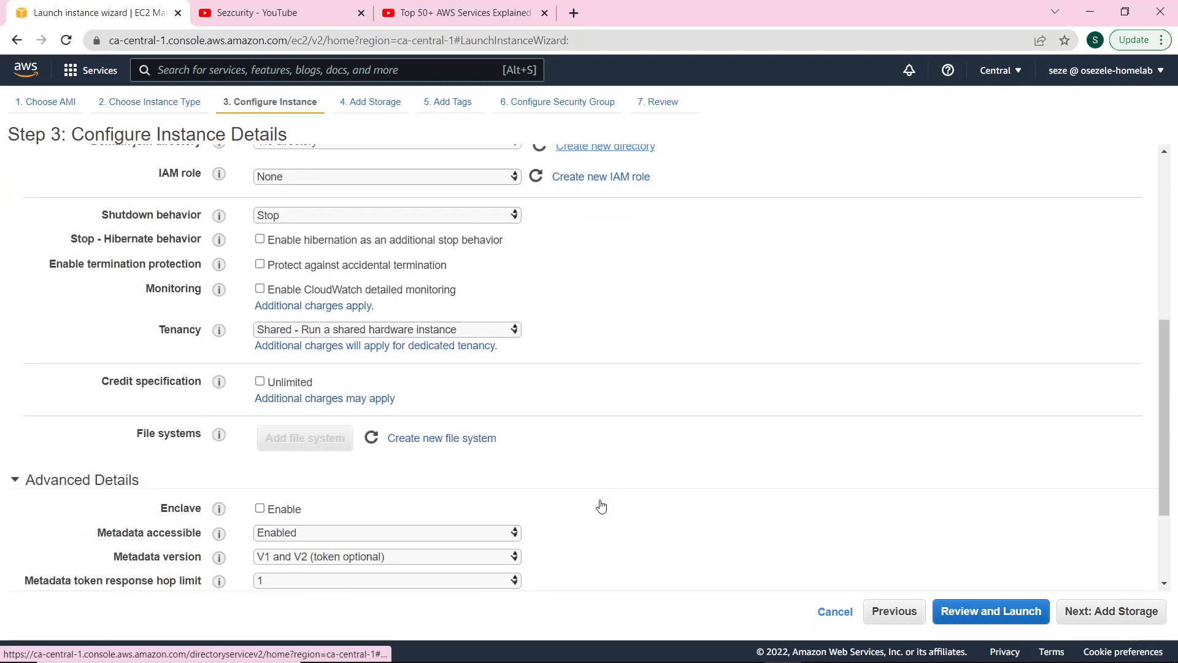
{"action": "left_click", "coordinate": [1111, 612]}
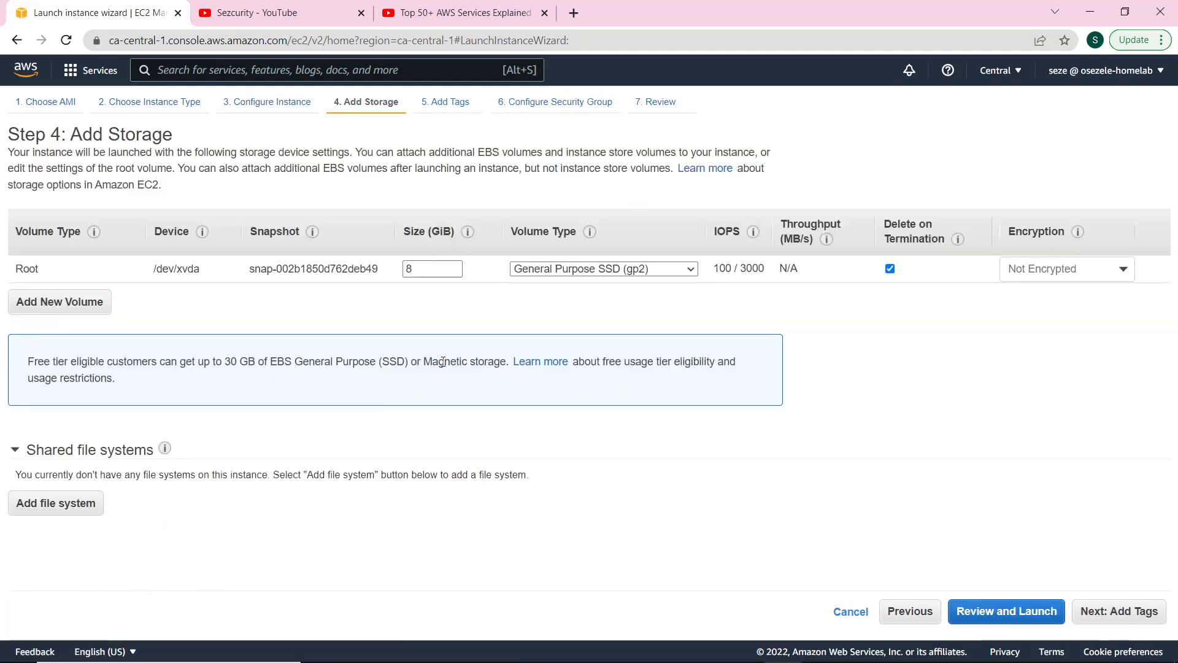
{"action": "left_click", "coordinate": [1132, 609]}
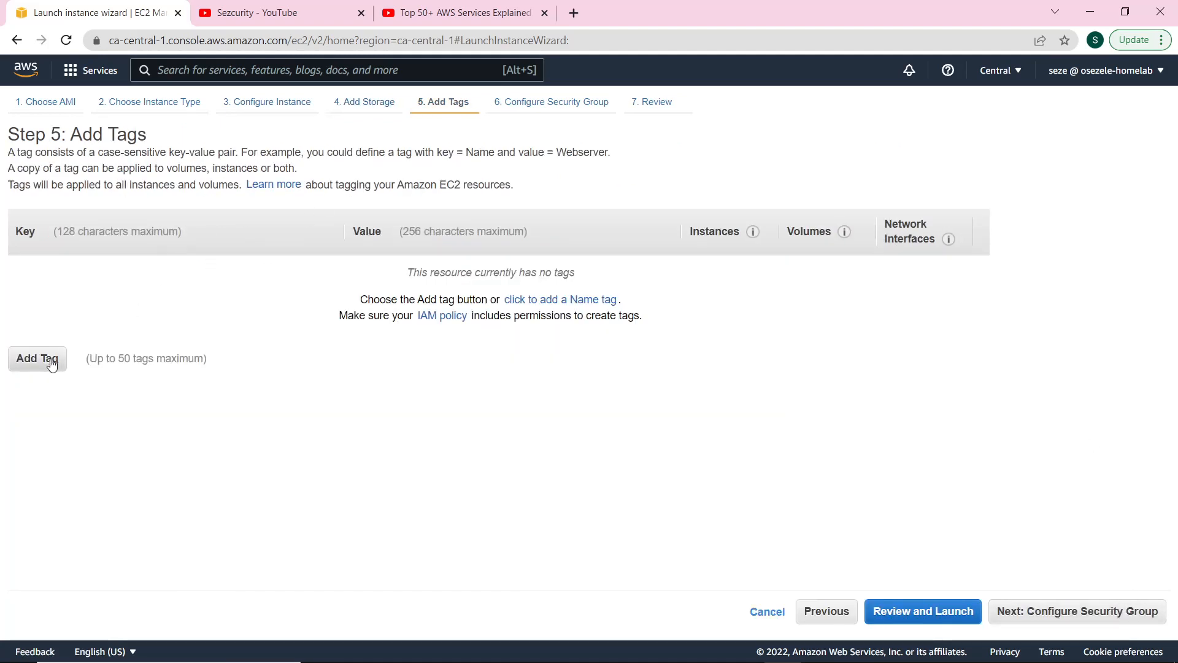
Add the tag Name = NACLTest to the instance.
{"action": "left_click", "coordinate": [51, 363]}
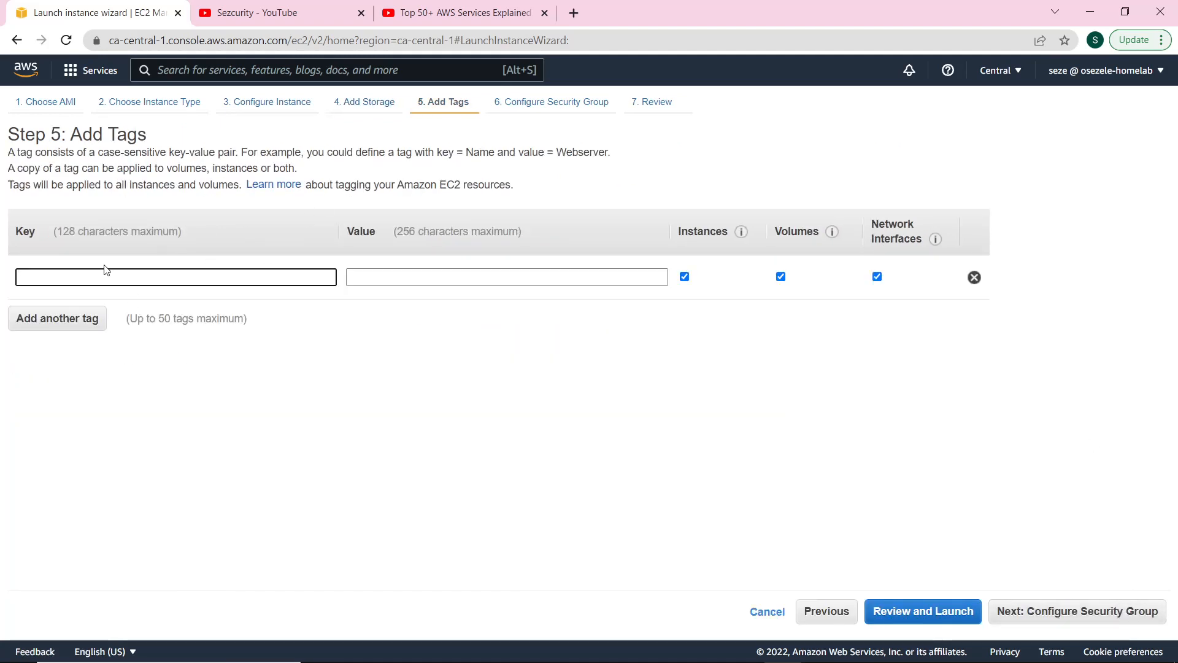
{"action": "type", "text": "Name"}
{"action": "key", "text": "Tab"}
{"action": "type", "text": "NACL"}
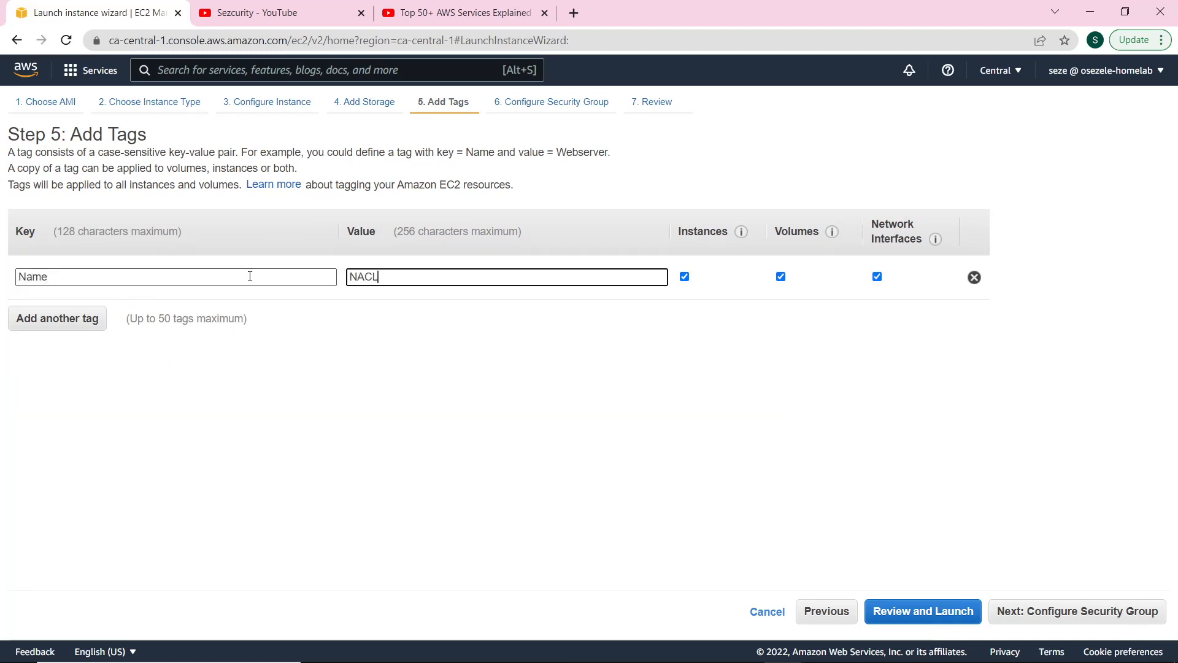
{"action": "type", "text": "Test"}
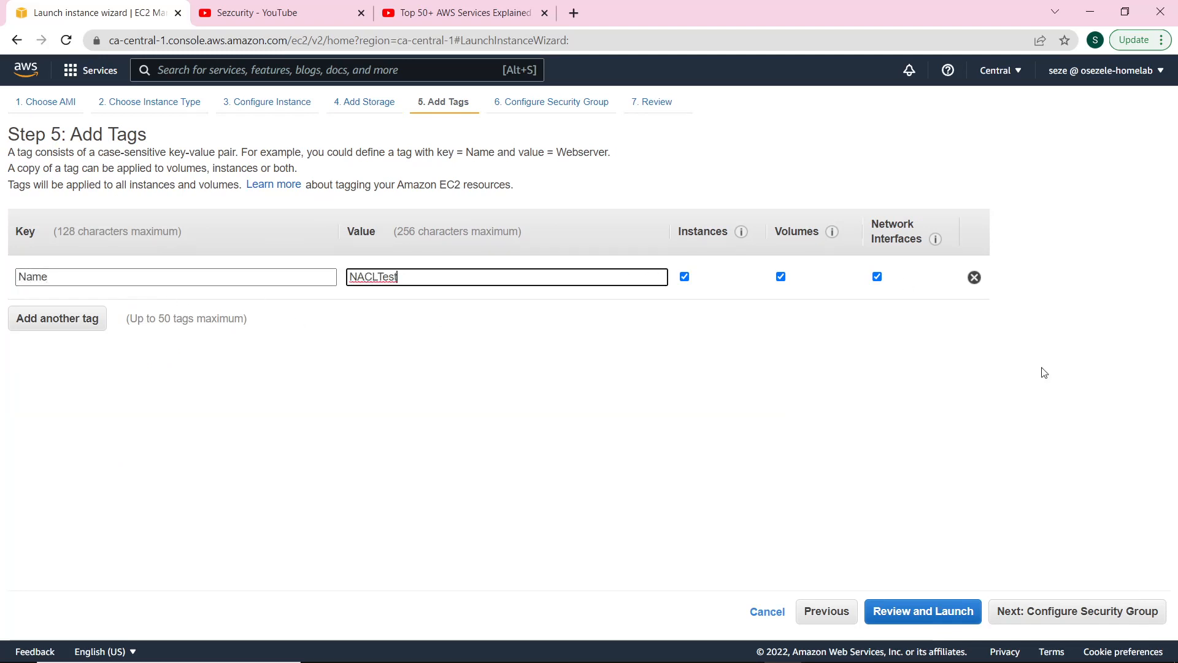
{"action": "left_click", "coordinate": [1050, 612]}
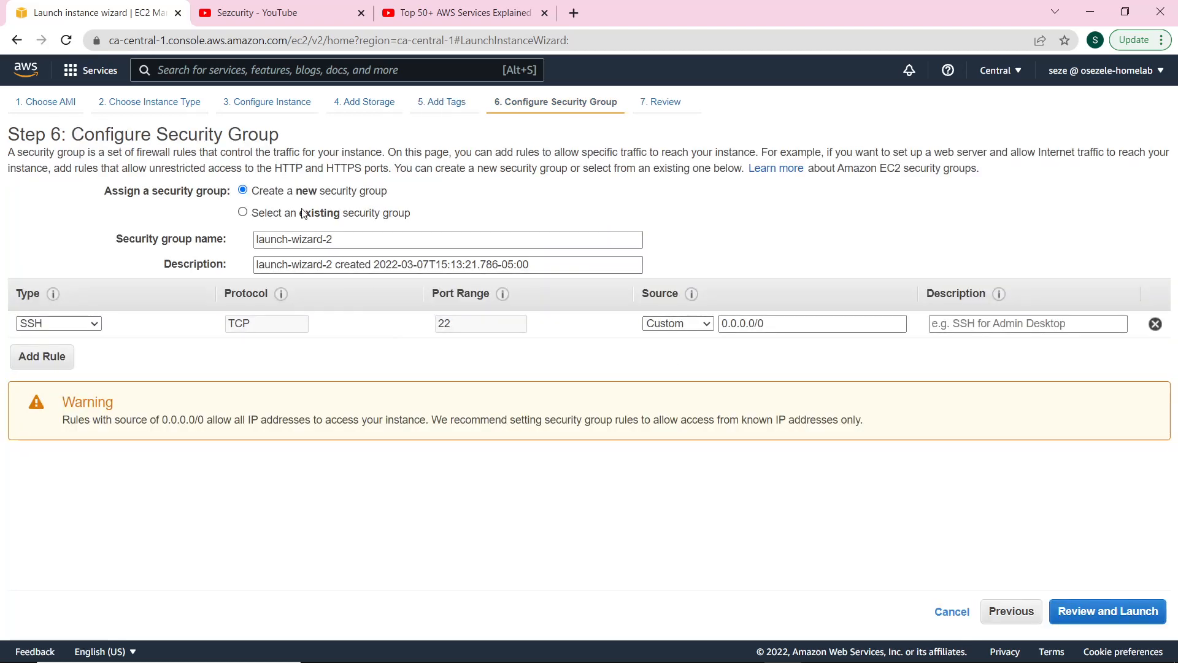
Rename the security group to PingSSHAccess.
{"action": "triple_click", "coordinate": [328, 241]}
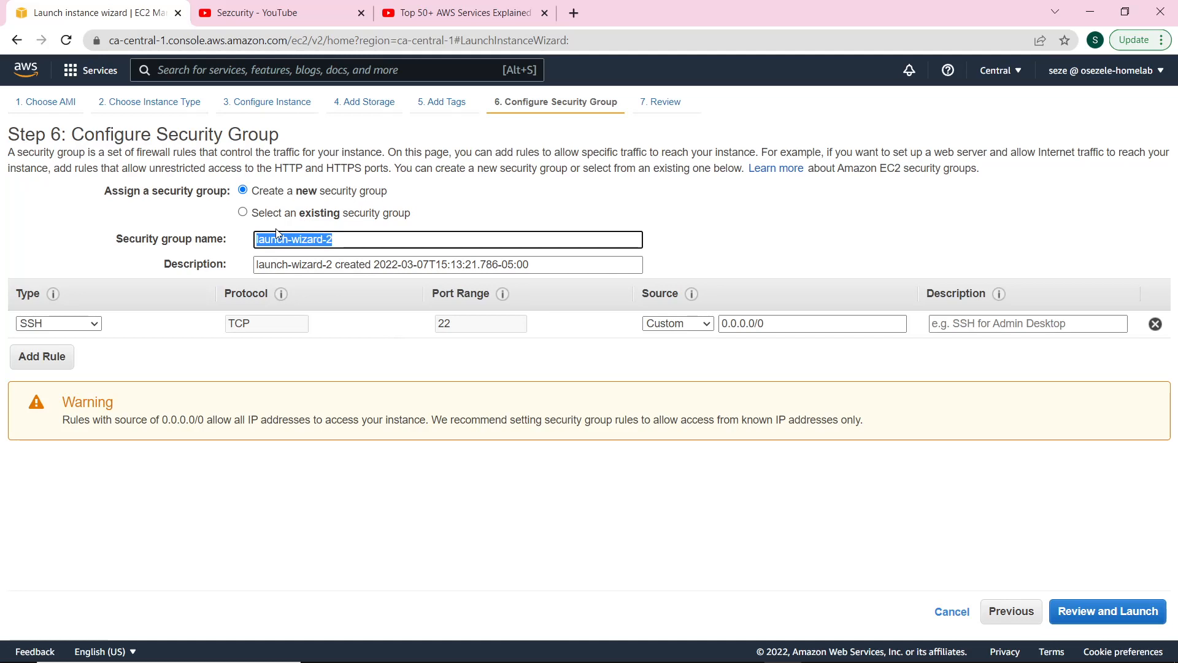
{"action": "type", "text": "SSHAccess"}
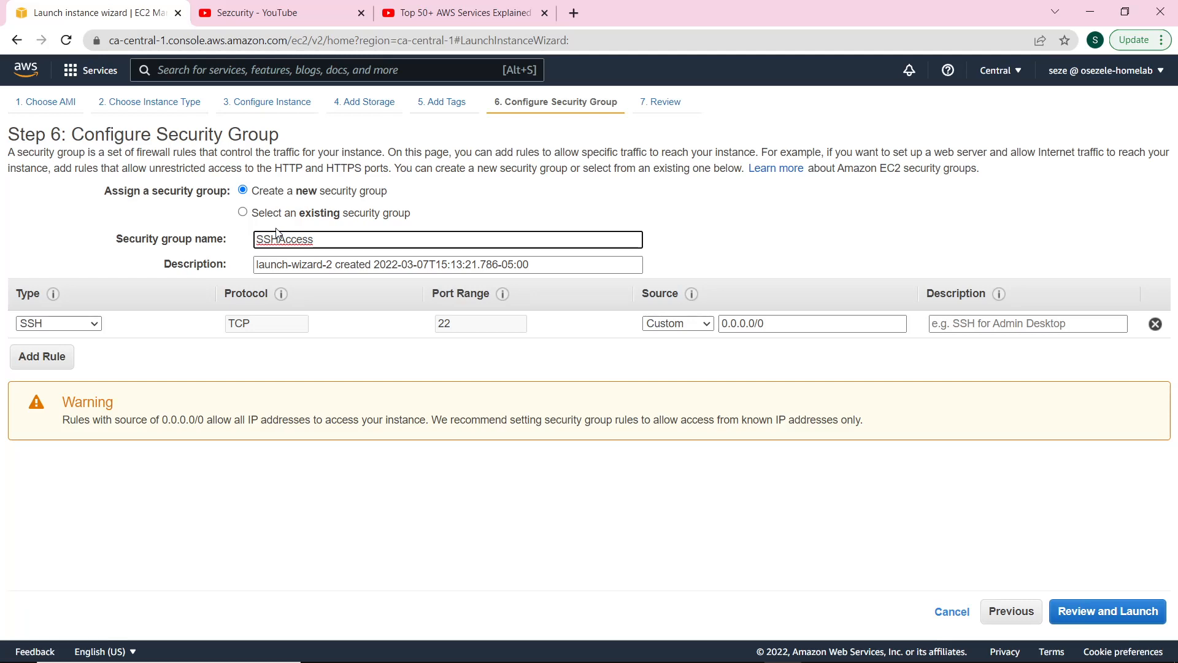
{"action": "key", "text": "Home"}
{"action": "type", "text": "Ping"}
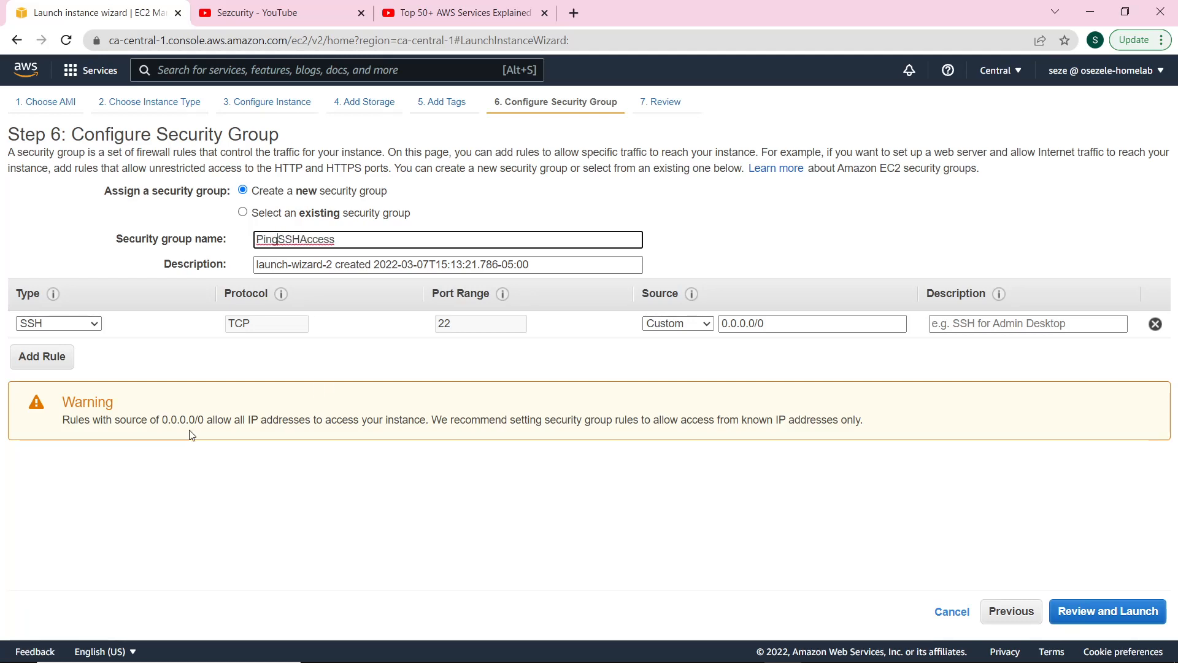
Add a Custom ICMP - IPv4 inbound rule of type Echo Request.
{"action": "left_click", "coordinate": [66, 361]}
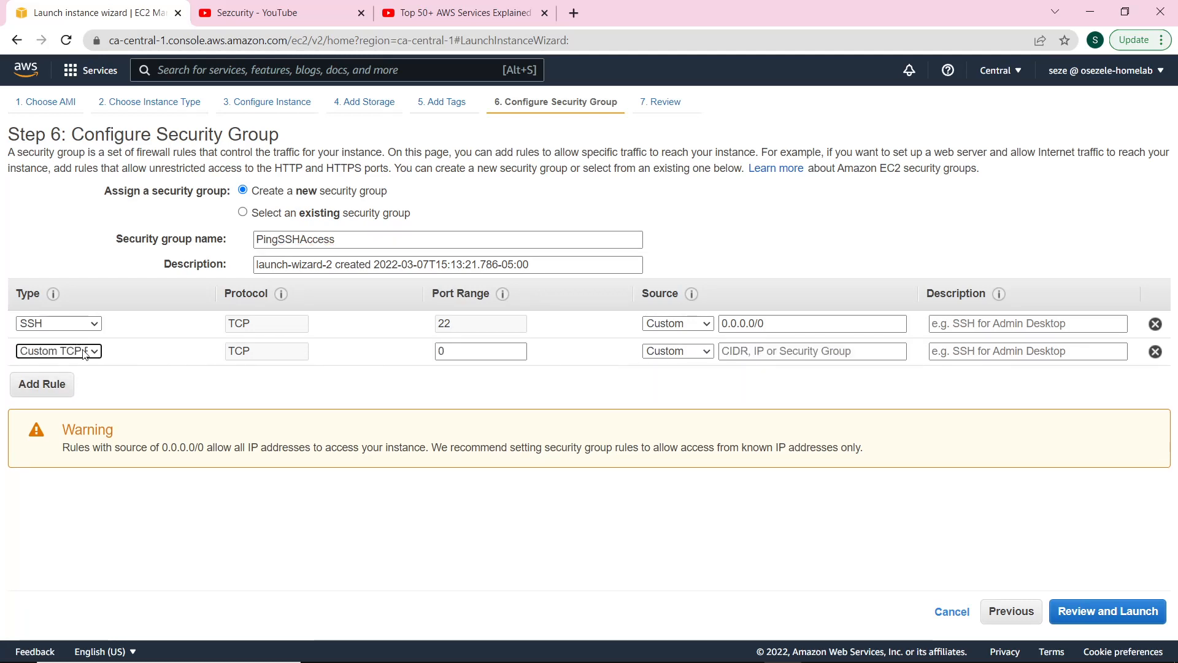
{"action": "left_click", "coordinate": [89, 355]}
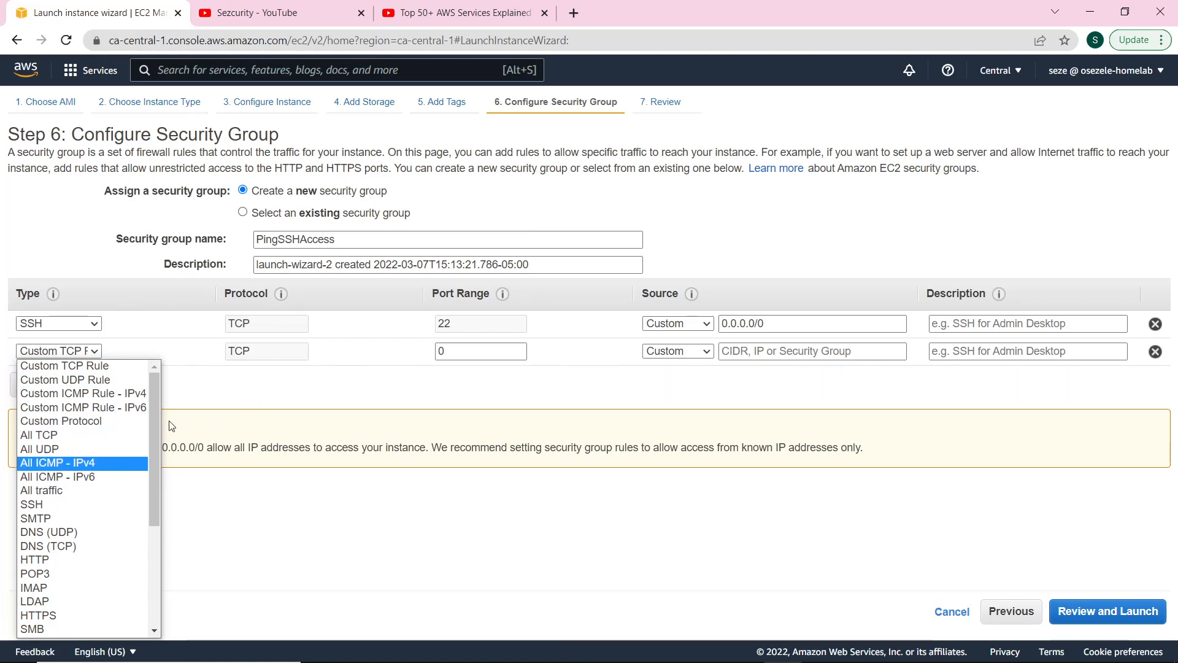
{"action": "scroll", "coordinate": [90, 467], "scroll_direction": "down", "scroll_amount": 3}
{"action": "scroll", "coordinate": [94, 494], "scroll_direction": "up", "scroll_amount": 3}
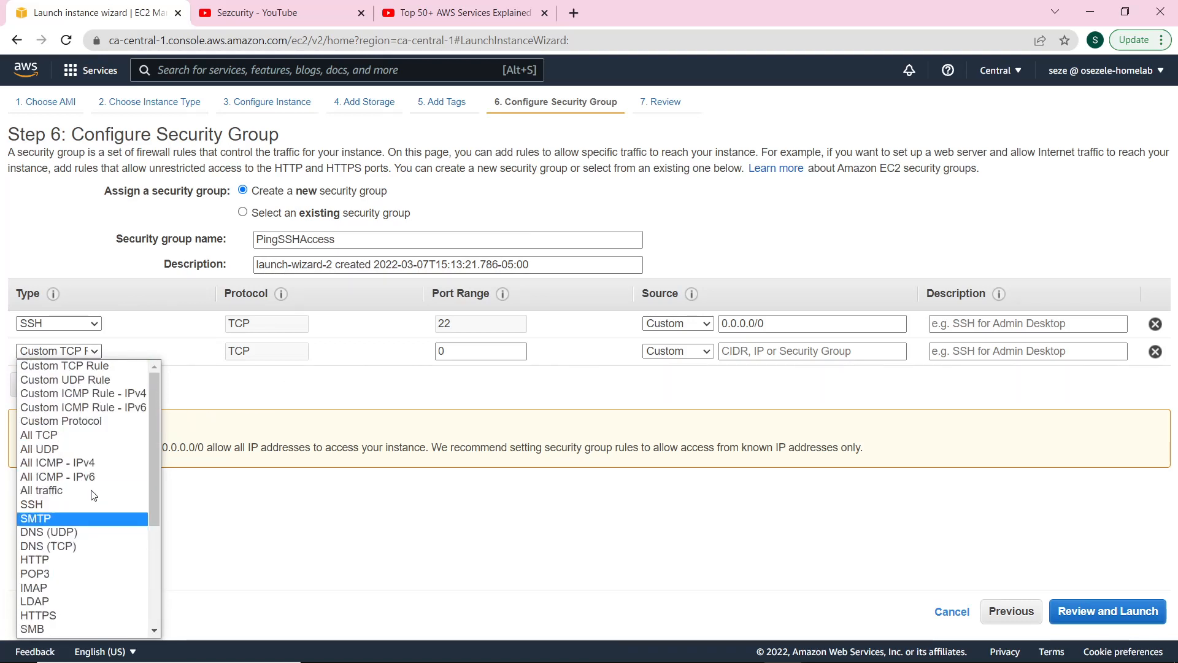
{"action": "left_click", "coordinate": [64, 392]}
{"action": "left_click", "coordinate": [264, 351]}
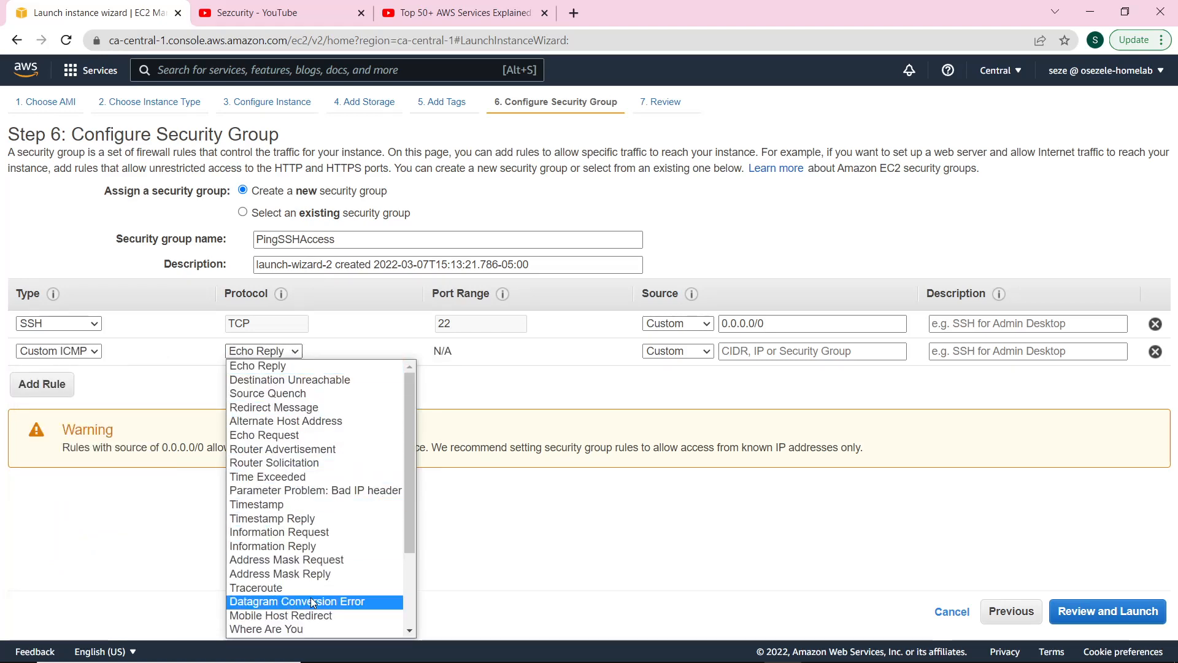
{"action": "scroll", "coordinate": [310, 598], "scroll_direction": "down", "scroll_amount": 3}
{"action": "scroll", "coordinate": [310, 531], "scroll_direction": "up", "scroll_amount": 3}
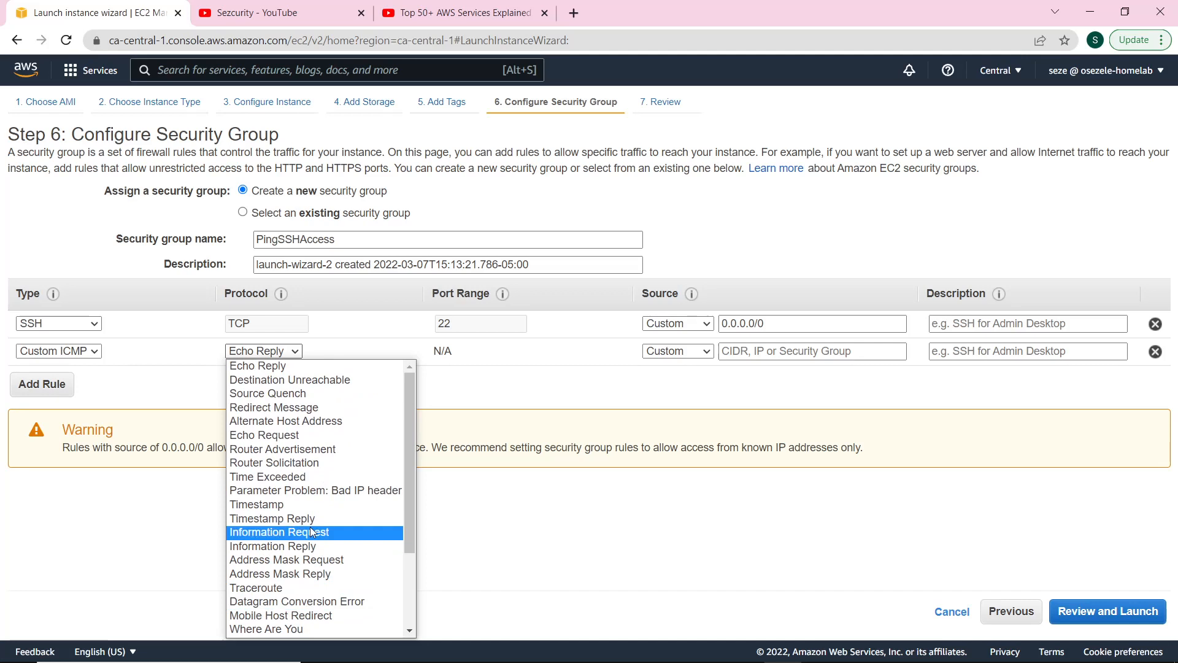
{"action": "left_click", "coordinate": [307, 436]}
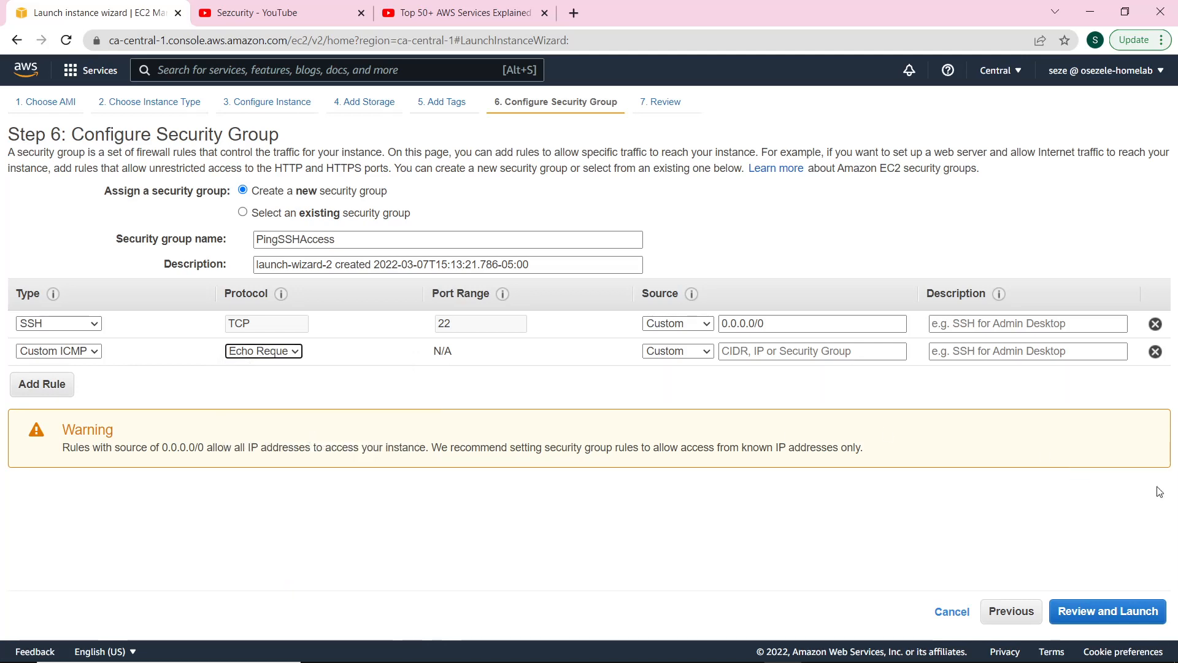
Allow both the ICMP and SSH rules from Anywhere and review the launch.
{"action": "left_click", "coordinate": [675, 351]}
{"action": "left_click", "coordinate": [675, 380]}
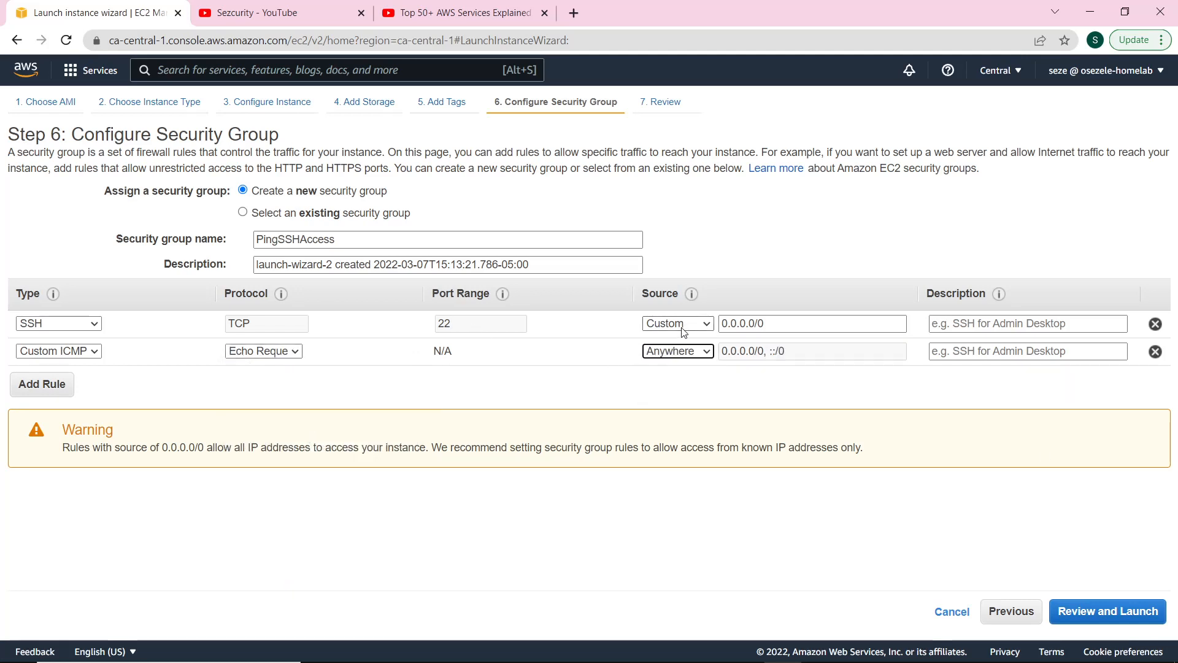
{"action": "left_click", "coordinate": [677, 323]}
{"action": "left_click", "coordinate": [671, 352]}
{"action": "left_click", "coordinate": [1099, 611]}
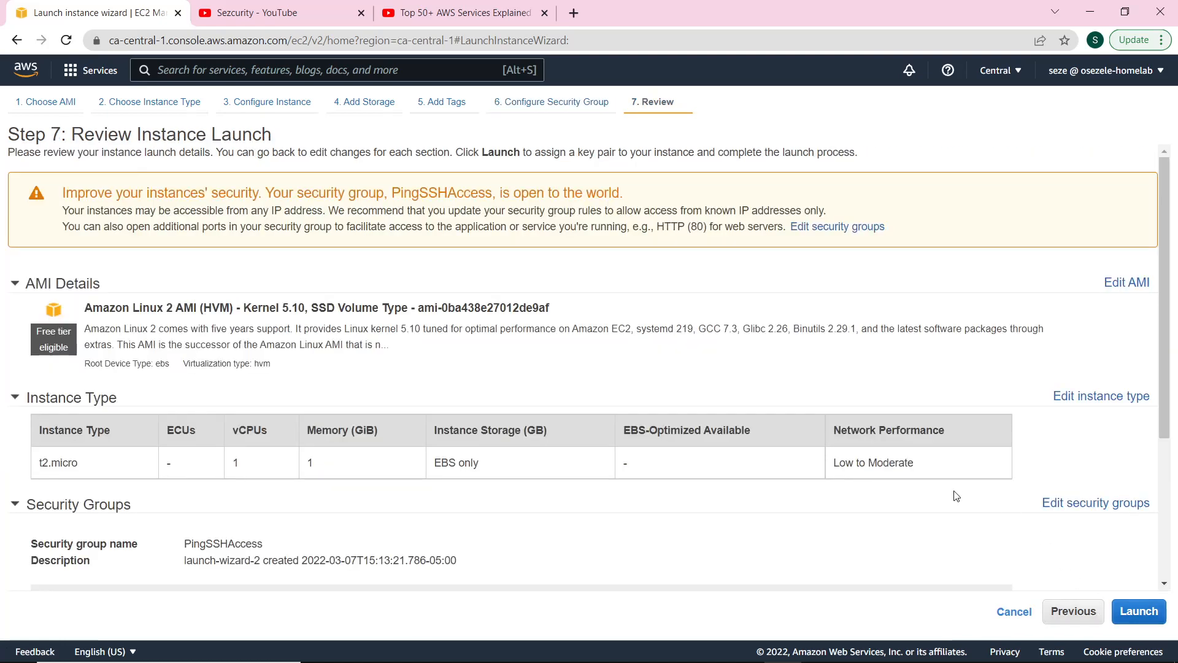
Launch NACLTest with the existing key pair and view it in the instances list.
{"action": "scroll", "coordinate": [797, 478], "scroll_direction": "down", "scroll_amount": 4}
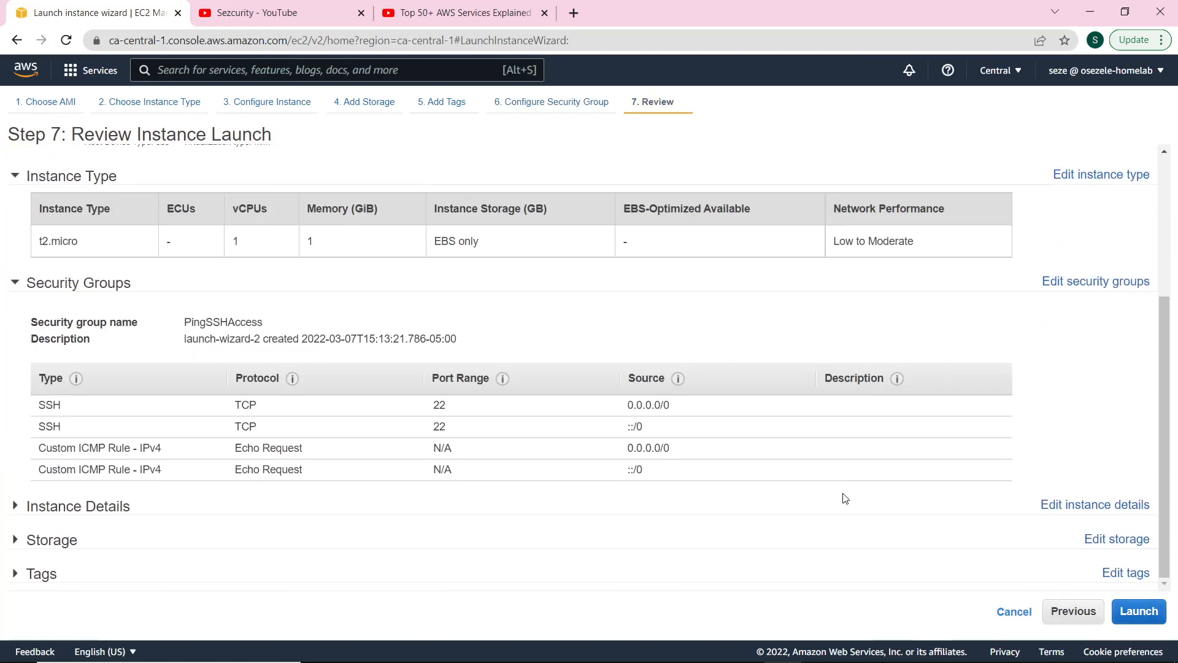
{"action": "left_click", "coordinate": [1124, 620]}
{"action": "left_click", "coordinate": [494, 439]}
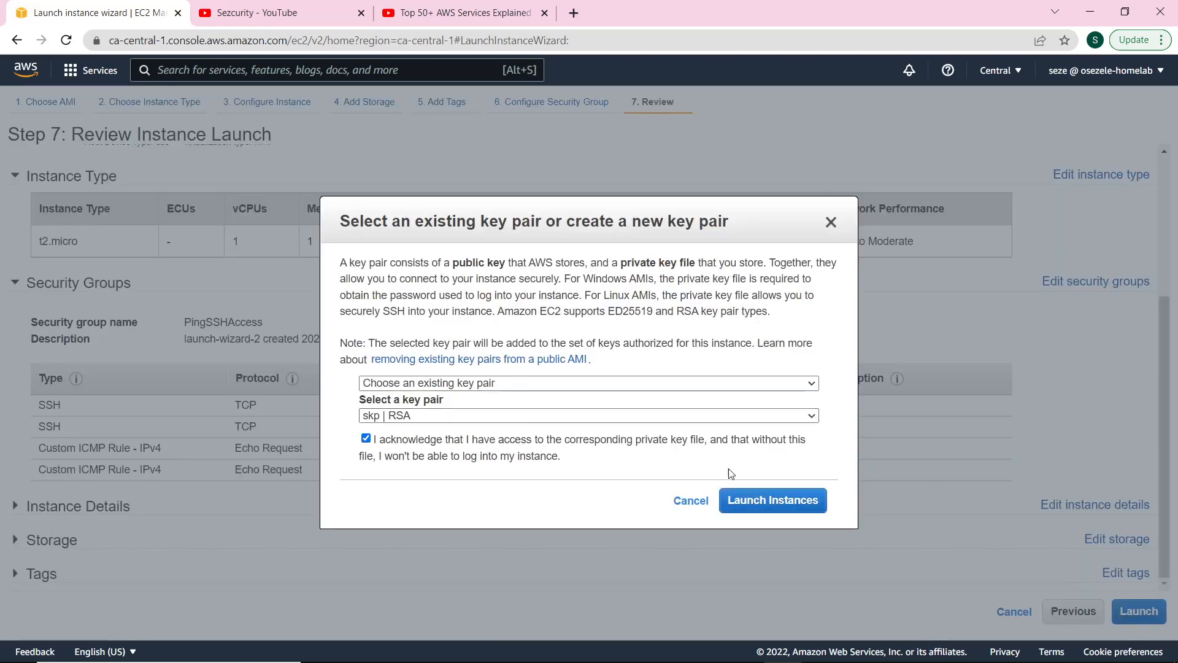
{"action": "left_click", "coordinate": [793, 489]}
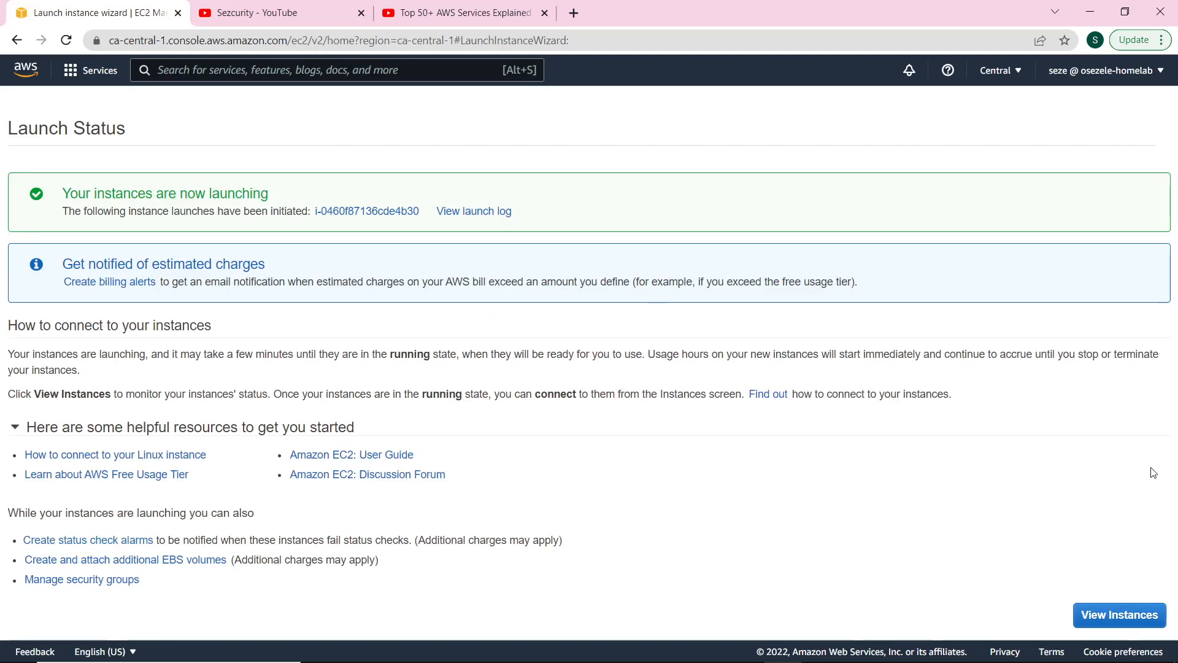
{"action": "left_click", "coordinate": [1115, 614]}
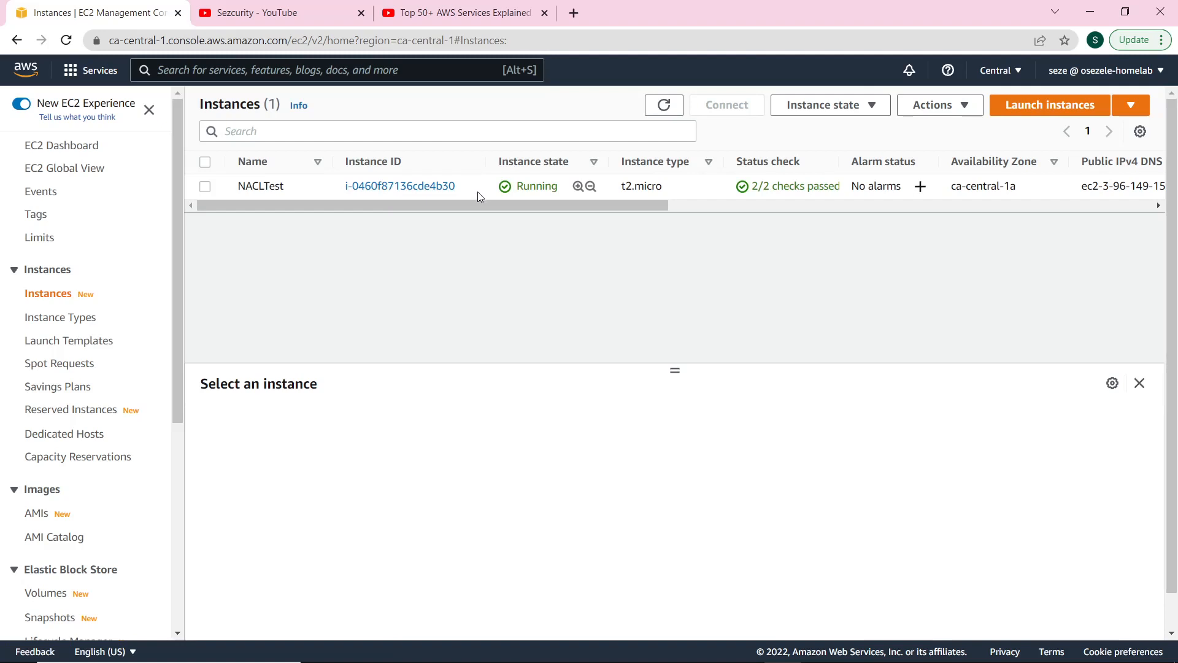
Open a Git Bash terminal and move it to the right side of the screen.
{"action": "mouse_move", "coordinate": [465, 658]}
{"action": "mouse_move", "coordinate": [633, 661]}
{"action": "left_click", "coordinate": [670, 648]}
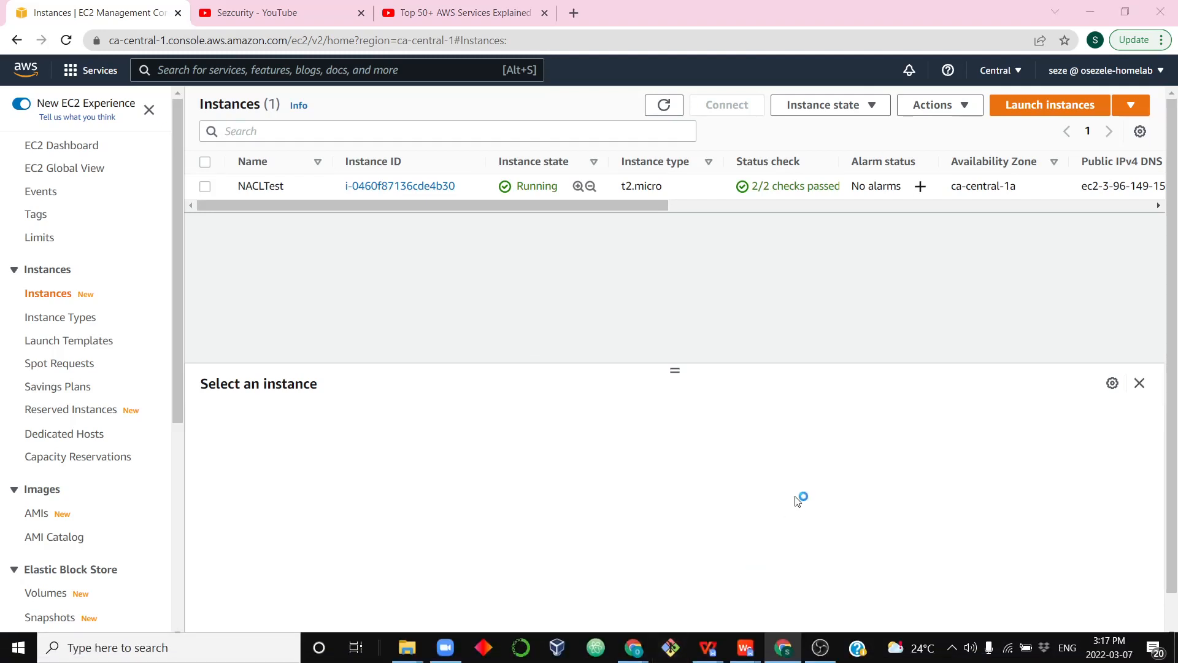
{"action": "left_click_drag", "start_coordinate": [349, 111], "coordinate": [987, 163]}
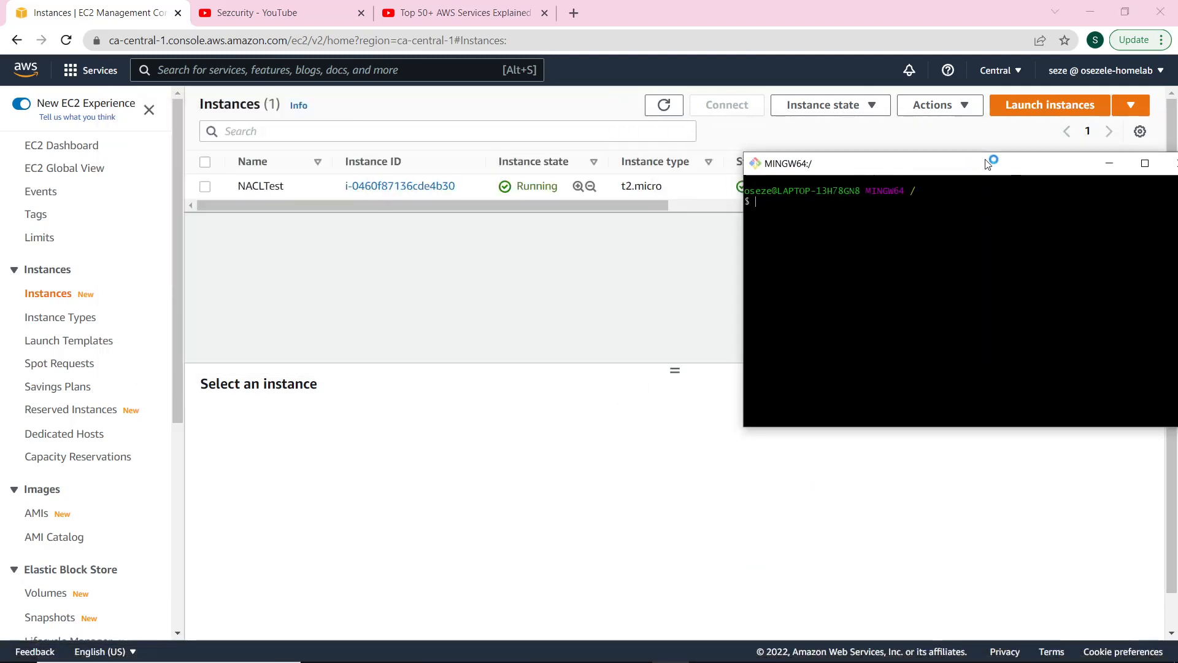
Open NACLTest's Connect page and show the SSH client instructions.
{"action": "left_click", "coordinate": [207, 187]}
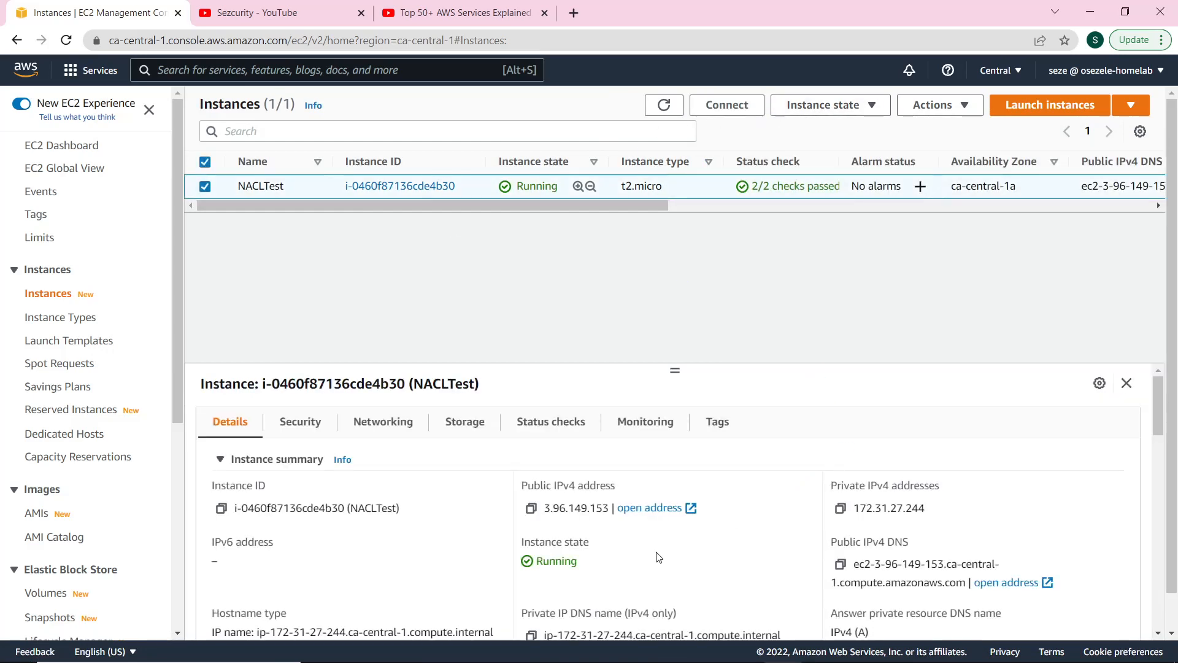
{"action": "left_click", "coordinate": [749, 106]}
{"action": "mouse_move", "coordinate": [724, 656]}
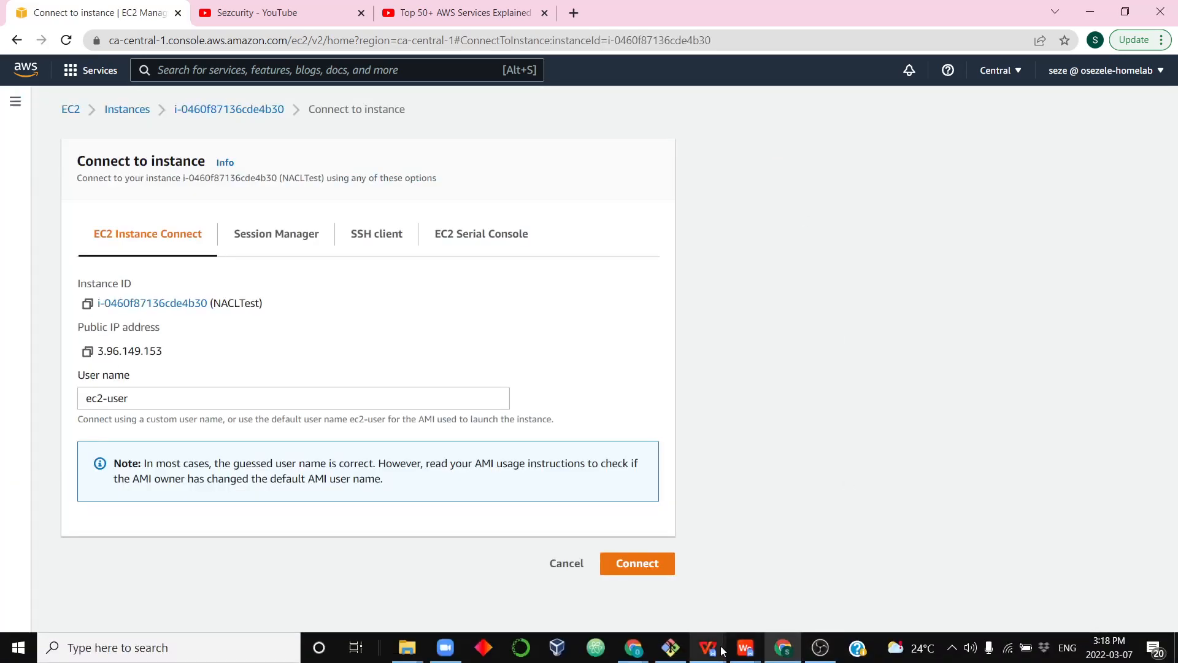
{"action": "left_click", "coordinate": [670, 647]}
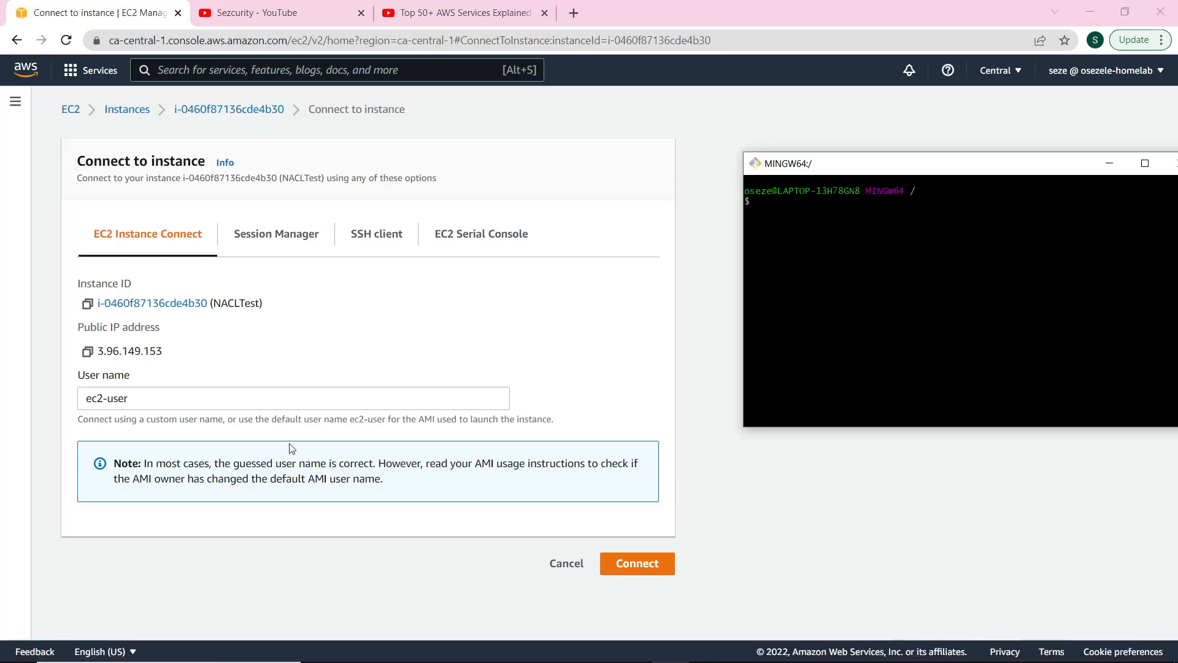
{"action": "left_click", "coordinate": [351, 239]}
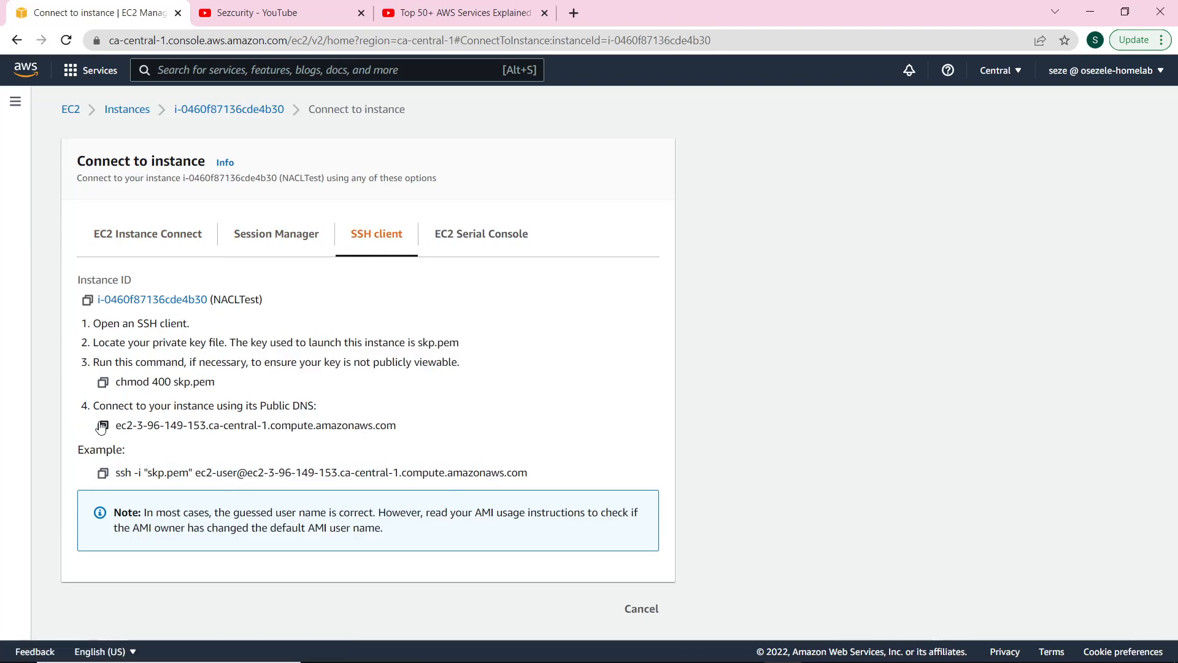
Copy the example ssh command and move Git Bash into the ~/Downloads folder.
{"action": "left_click", "coordinate": [102, 473]}
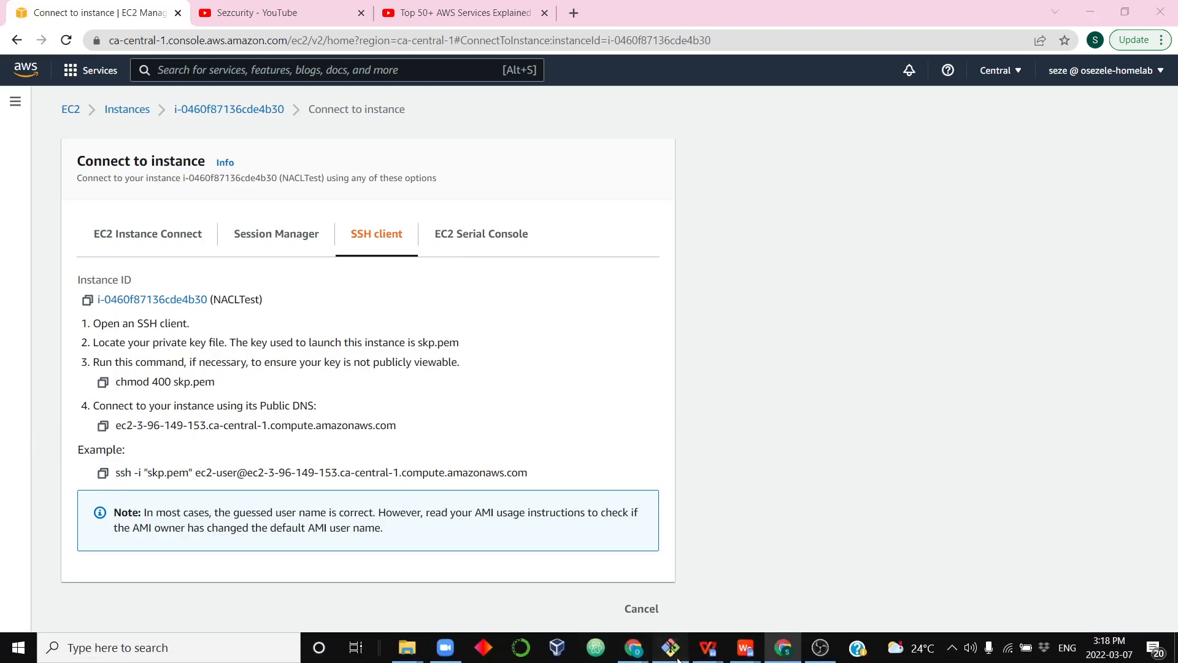
{"action": "left_click", "coordinate": [670, 650]}
{"action": "right_click", "coordinate": [858, 211]}
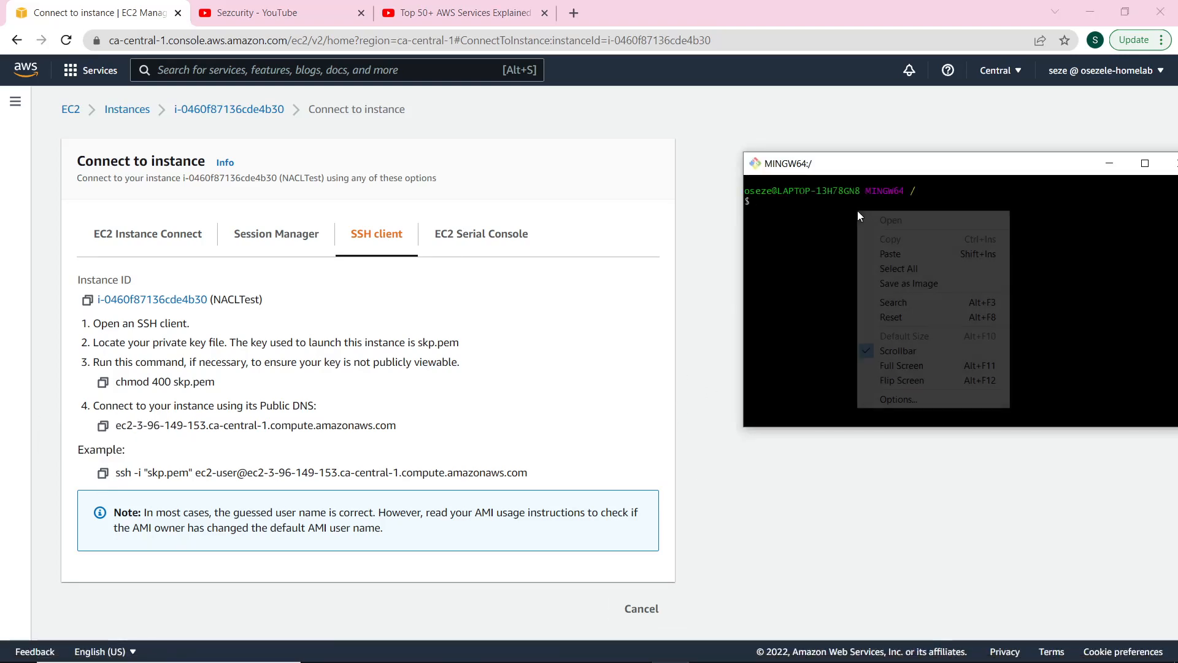
{"action": "left_click", "coordinate": [909, 304]}
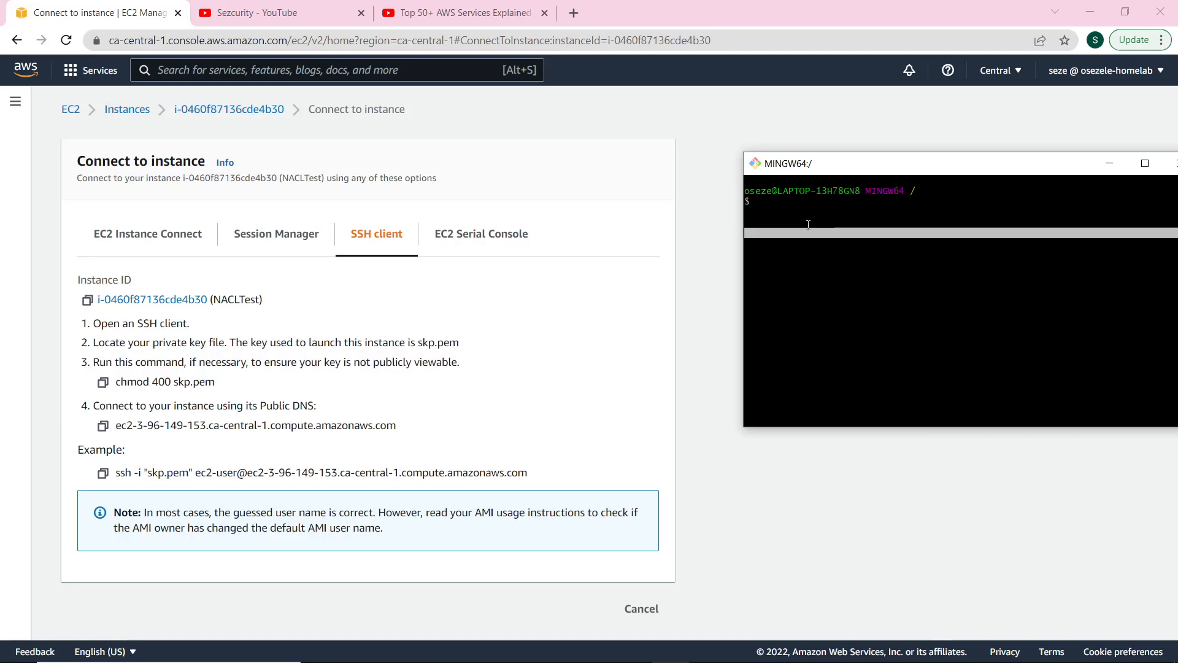
{"action": "key", "text": "Escape"}
{"action": "type", "text": "cd"}
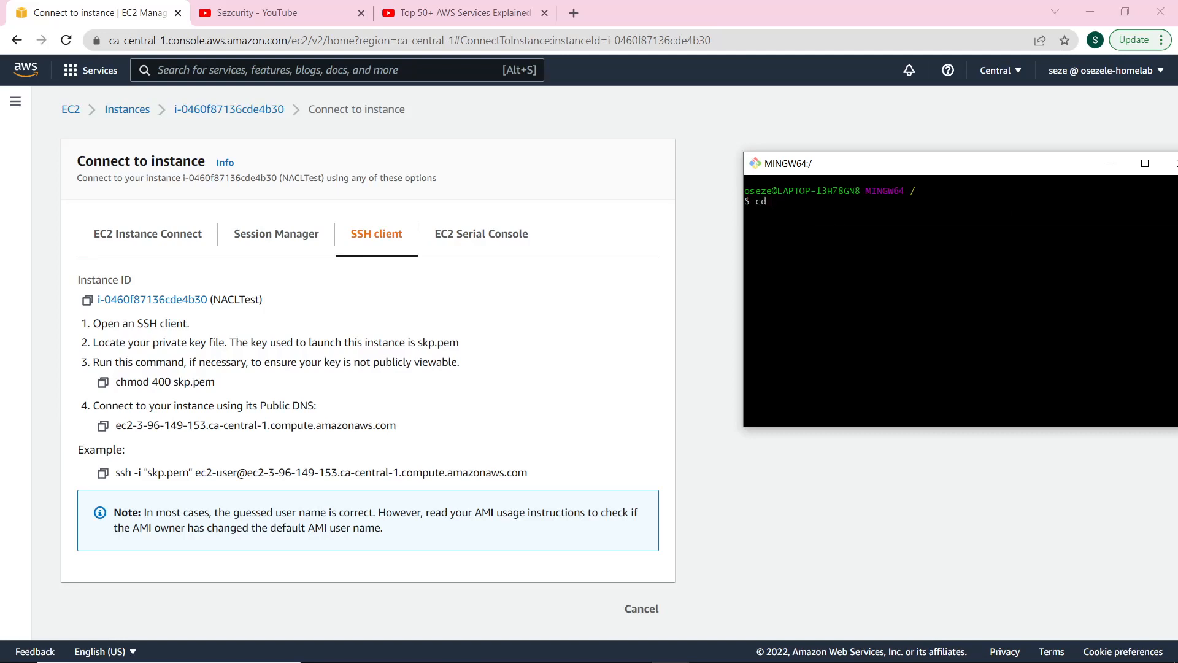
{"action": "type", "text": " ~"}
{"action": "key", "text": "Return"}
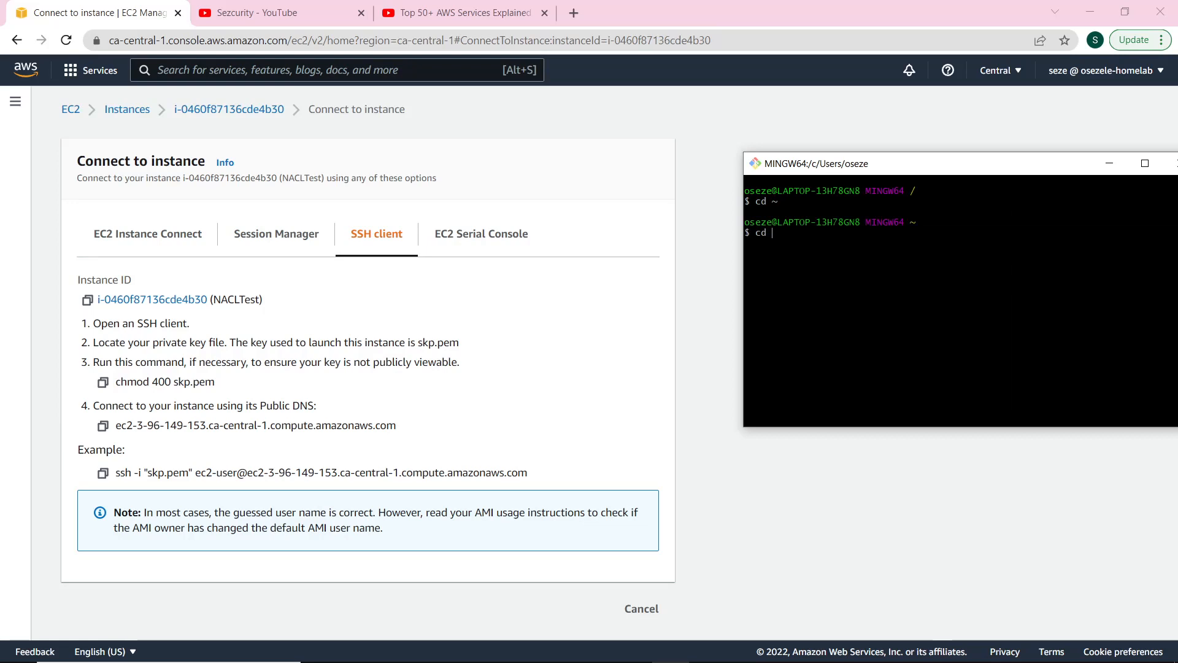
{"action": "type", "text": "cd Down"}
{"action": "key", "text": "Tab"}
{"action": "key", "text": "Return"}
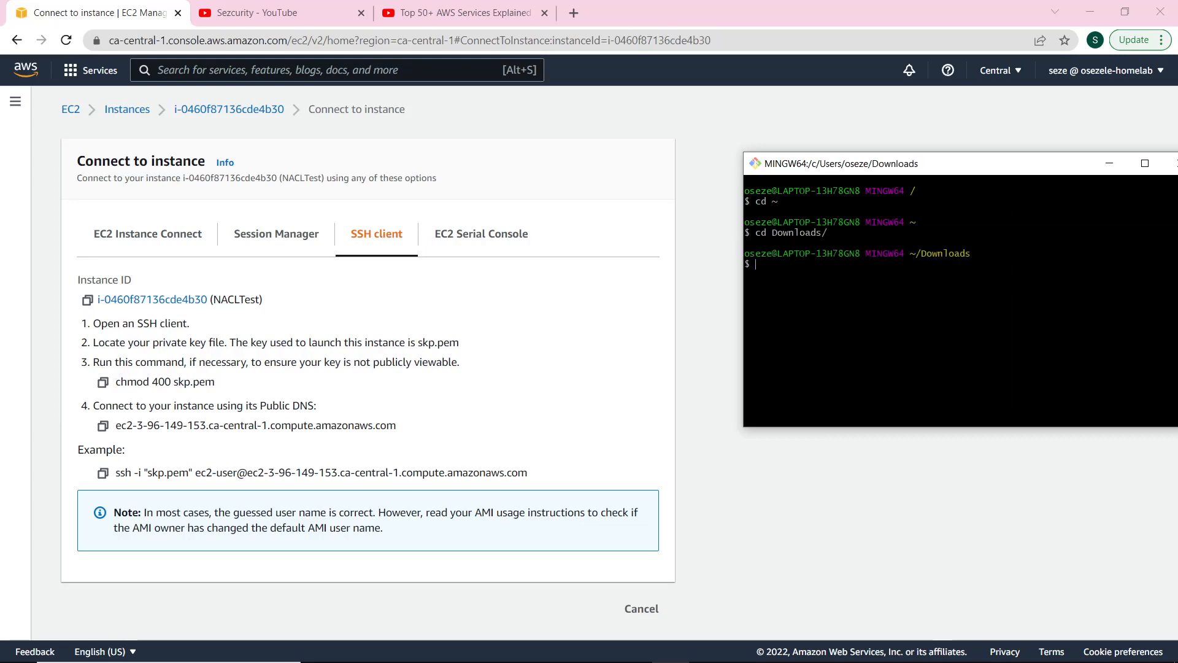
Run the ssh command with skp.pem as ec2-user and accept the host fingerprint.
{"action": "right_click", "coordinate": [834, 263]}
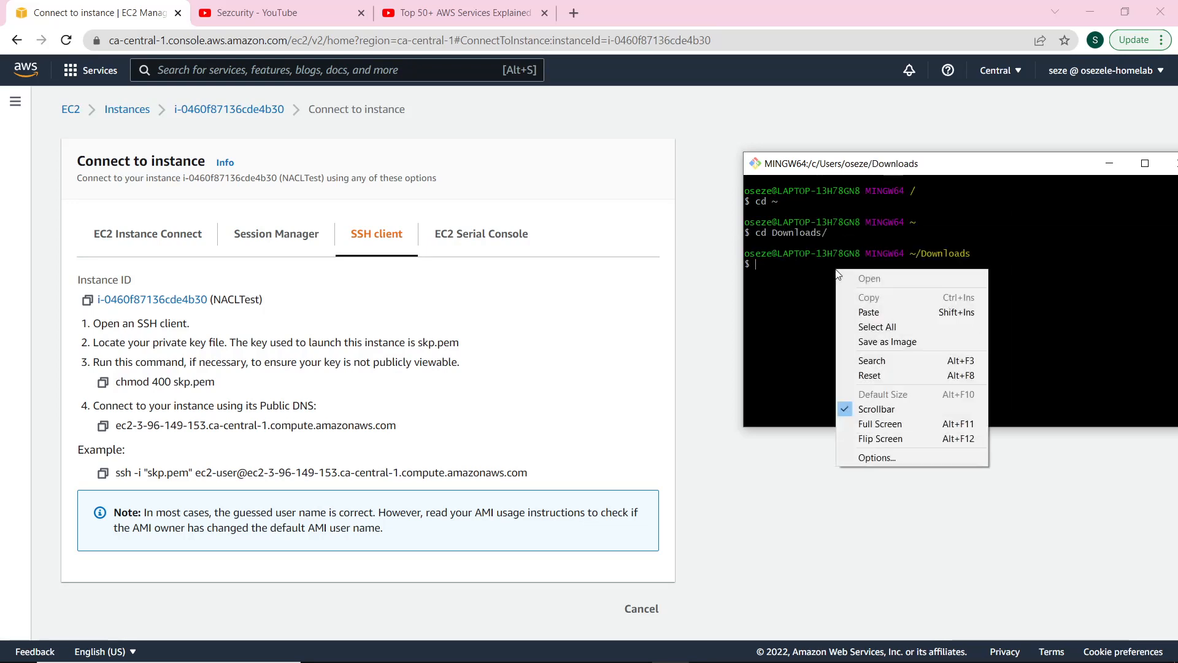
{"action": "left_click", "coordinate": [896, 310]}
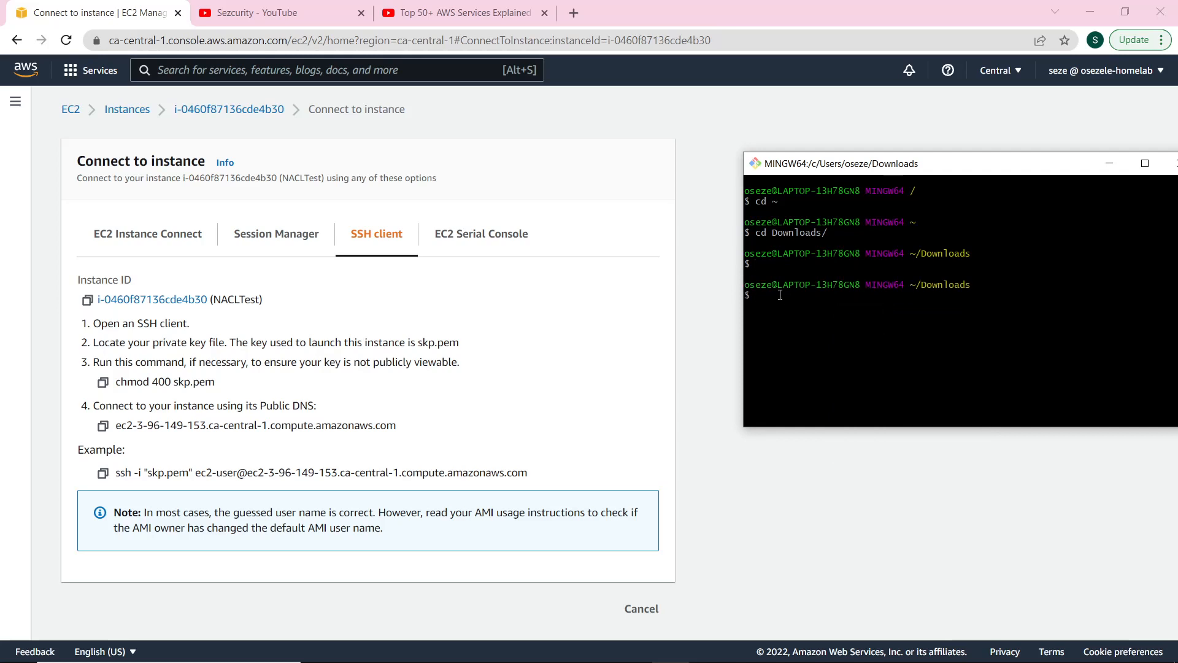
{"action": "left_click", "coordinate": [103, 473]}
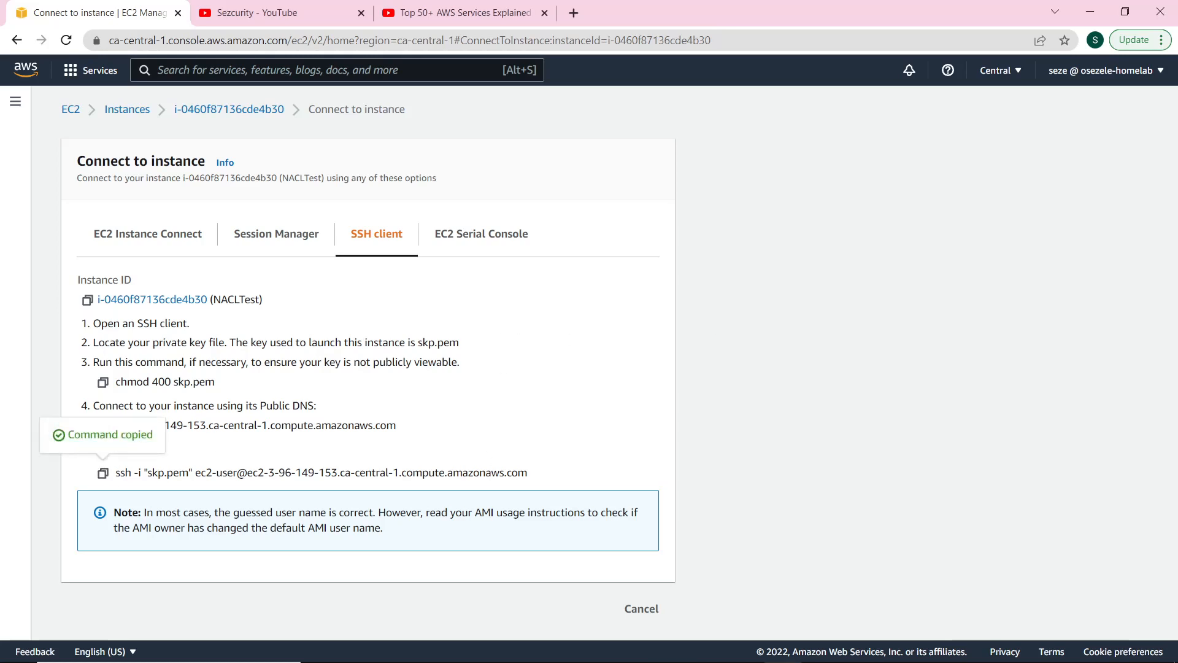
{"action": "left_click", "coordinate": [600, 649]}
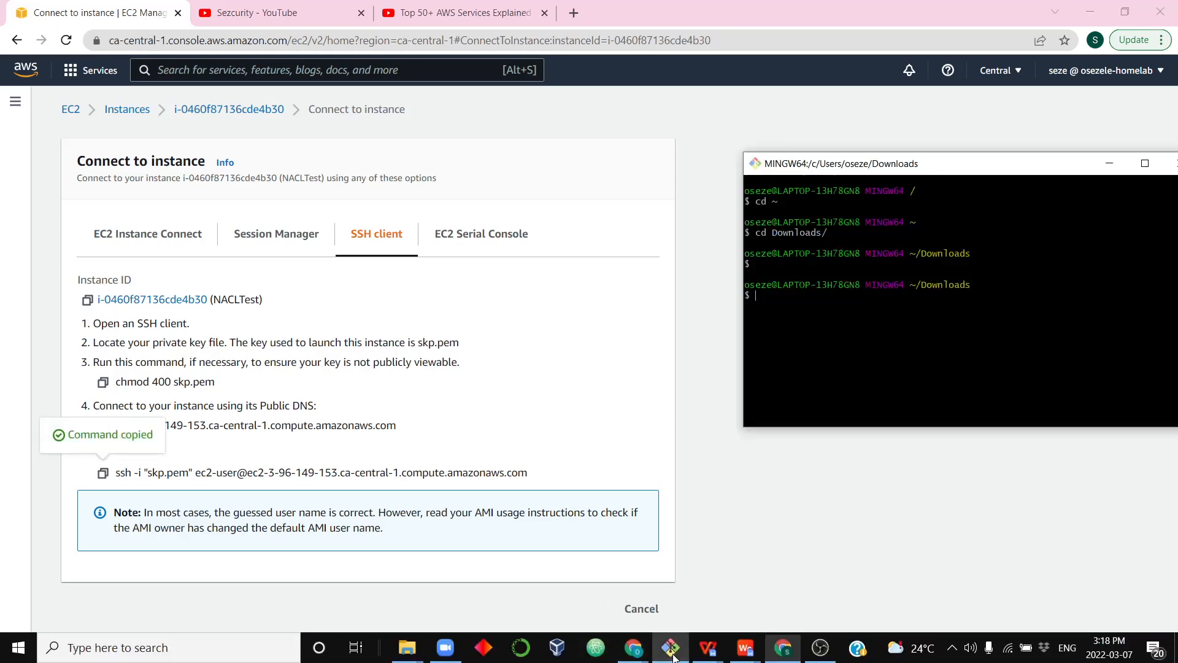
{"action": "right_click", "coordinate": [810, 315]}
{"action": "left_click", "coordinate": [841, 354]}
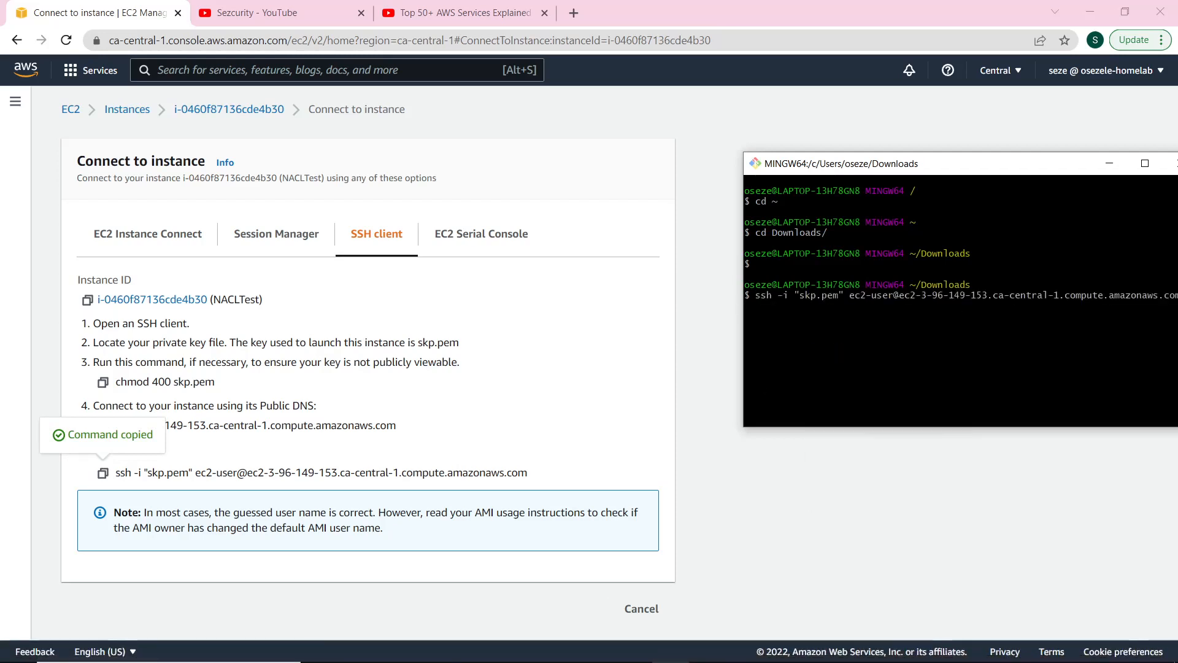
{"action": "key", "text": "Return"}
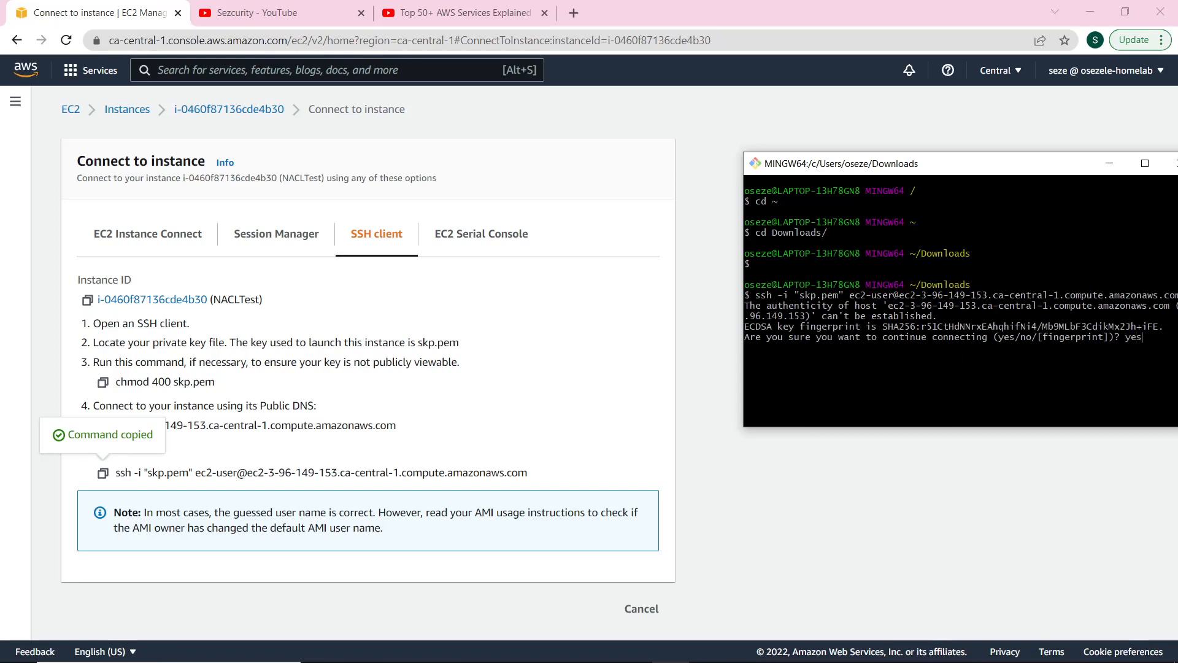
{"action": "key", "text": "Return"}
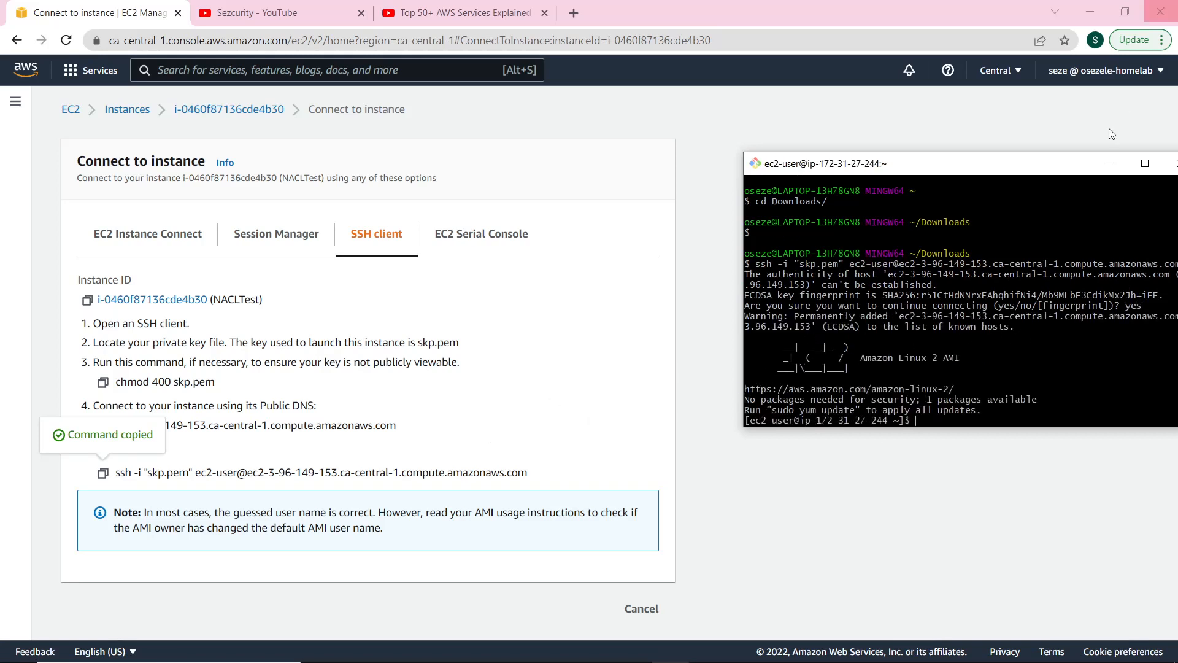
{"action": "left_click_drag", "start_coordinate": [1037, 164], "coordinate": [1001, 118]}
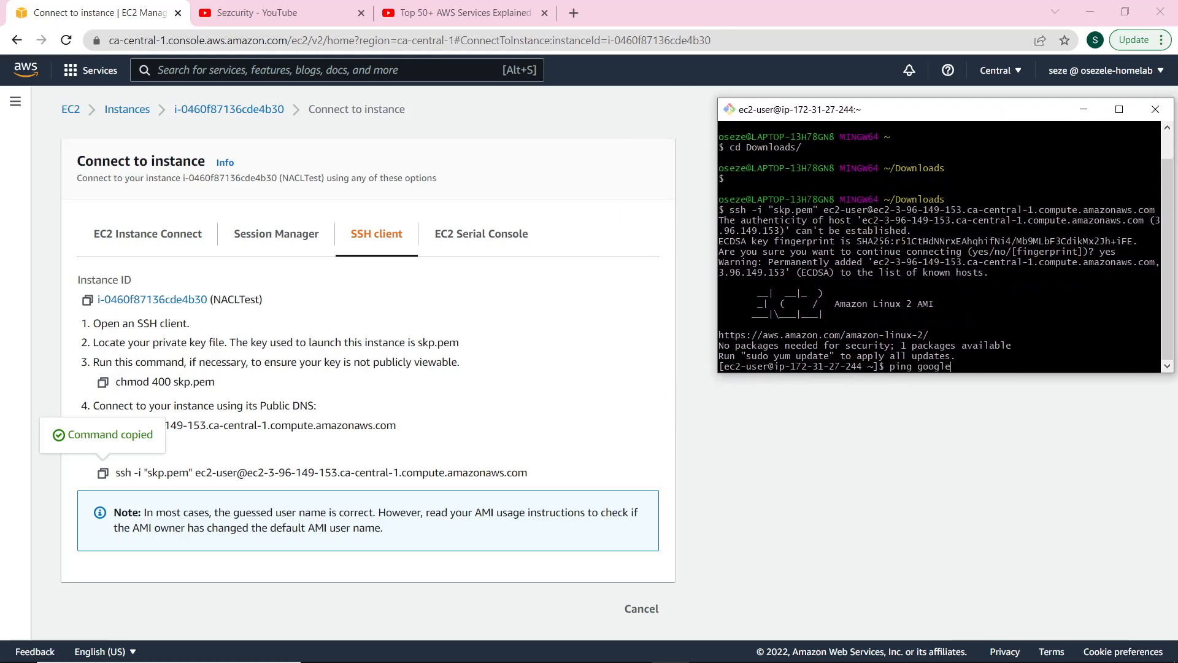
Run ping google.com, stop it after 9 replies with 0% loss, and return to the browser.
{"action": "type", "text": "m"}
{"action": "key", "text": "Return"}
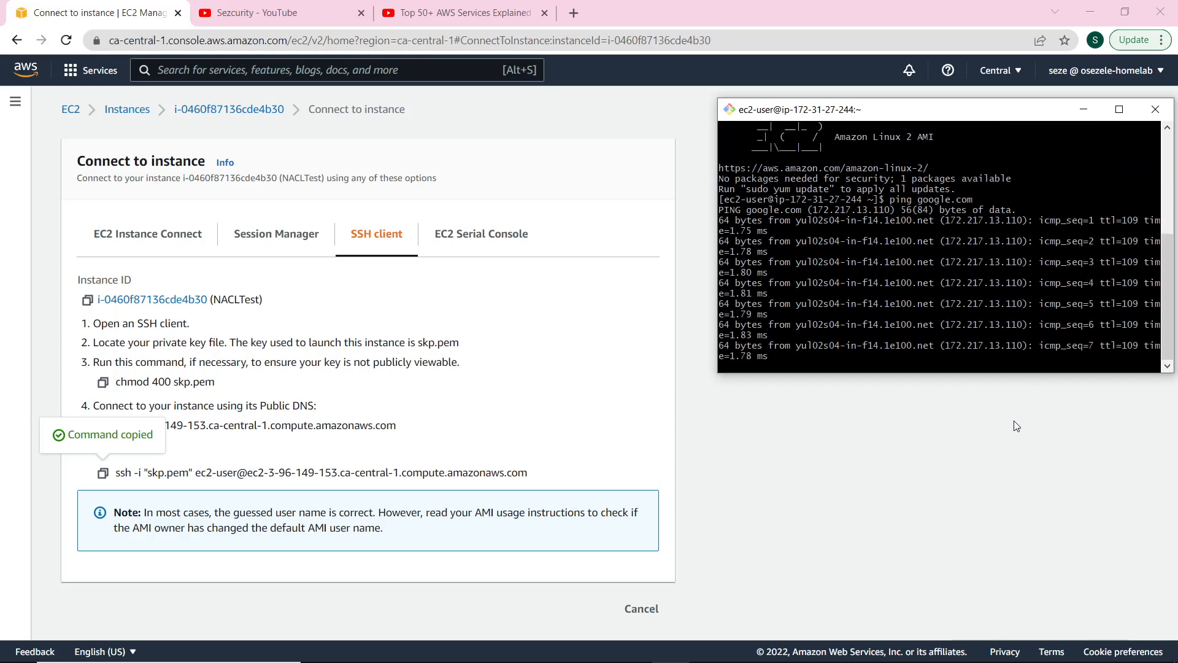
{"action": "key", "text": "ctrl+c"}
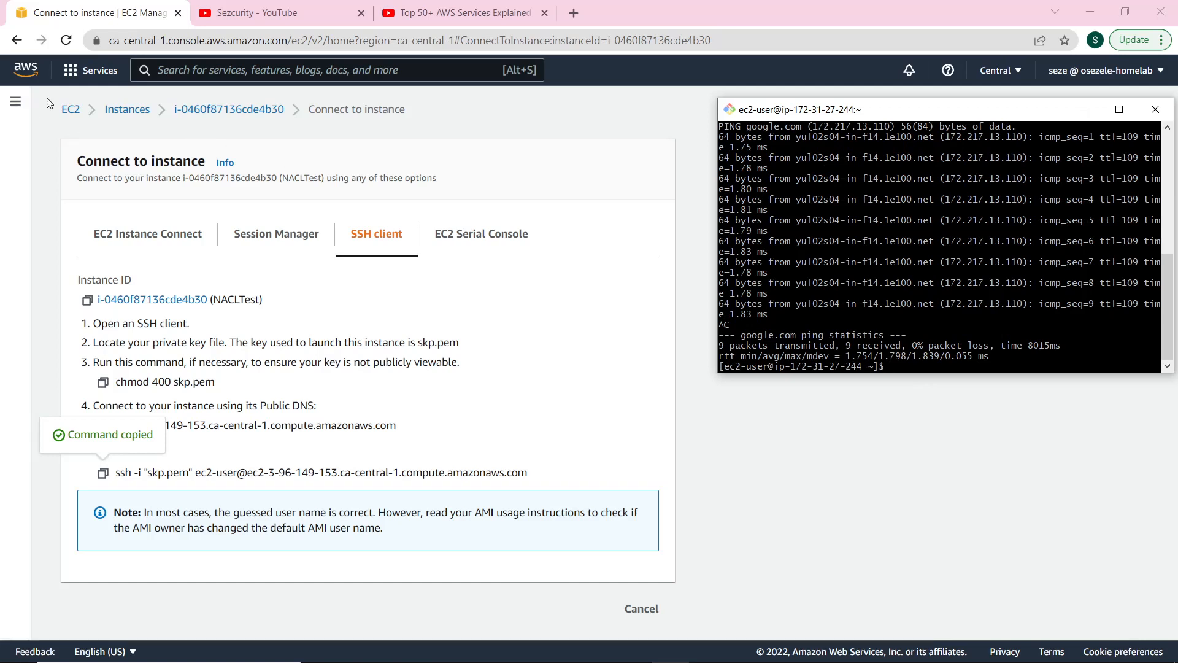
{"action": "left_click", "coordinate": [227, 69]}
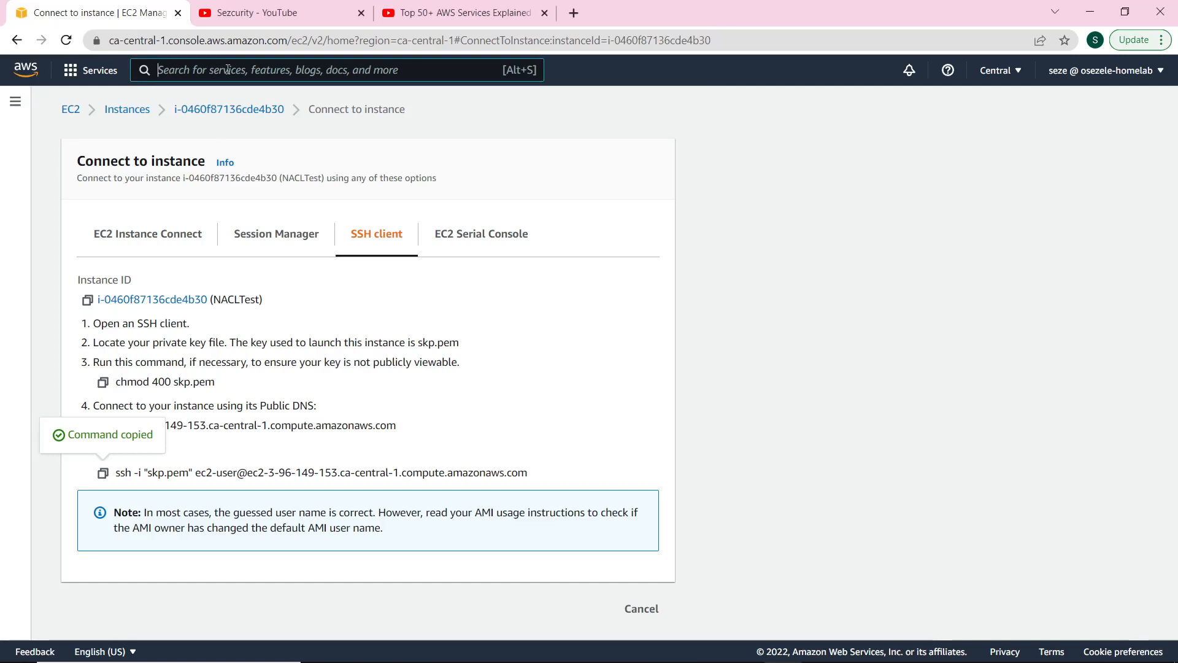
Search for vpc, open the VPC console, and go to Network ACLs.
{"action": "left_click", "coordinate": [147, 57]}
{"action": "type", "text": "vp"}
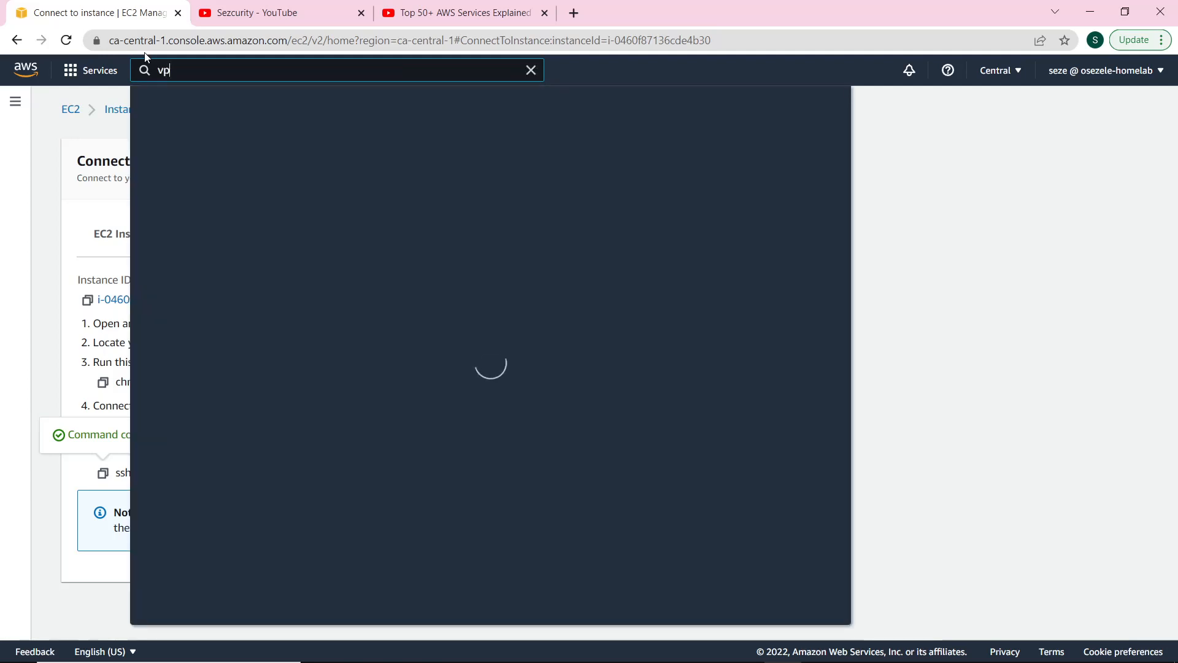
{"action": "type", "text": "c"}
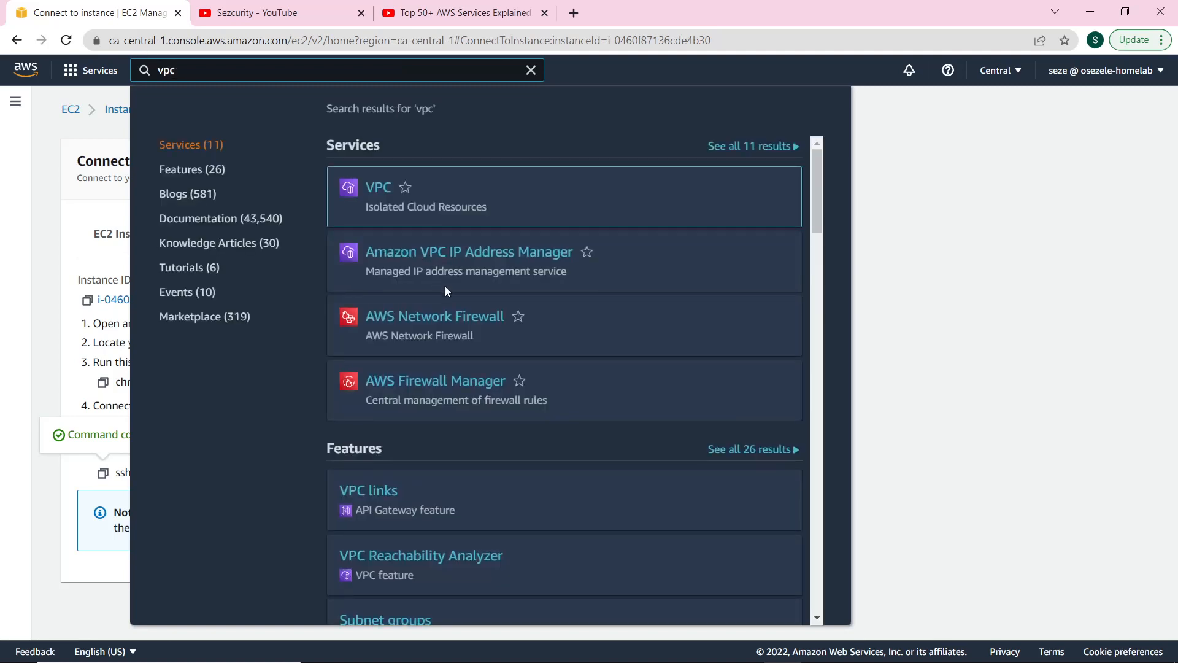
{"action": "left_click", "coordinate": [532, 187]}
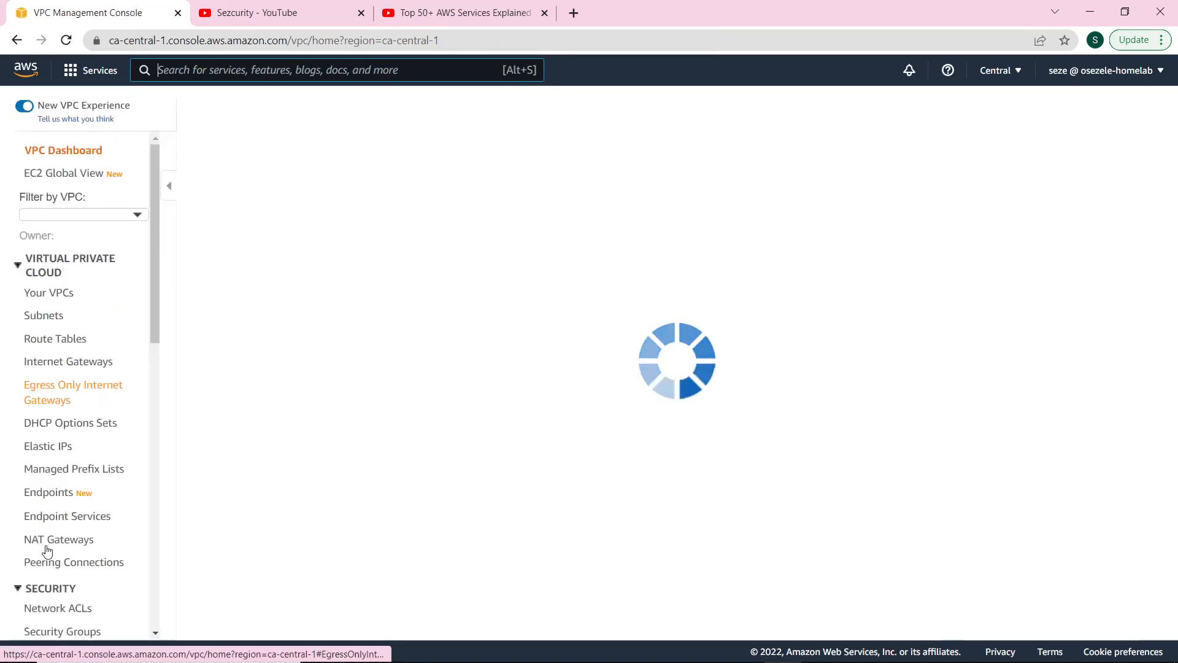
{"action": "scroll", "coordinate": [53, 528], "scroll_direction": "down", "scroll_amount": 3}
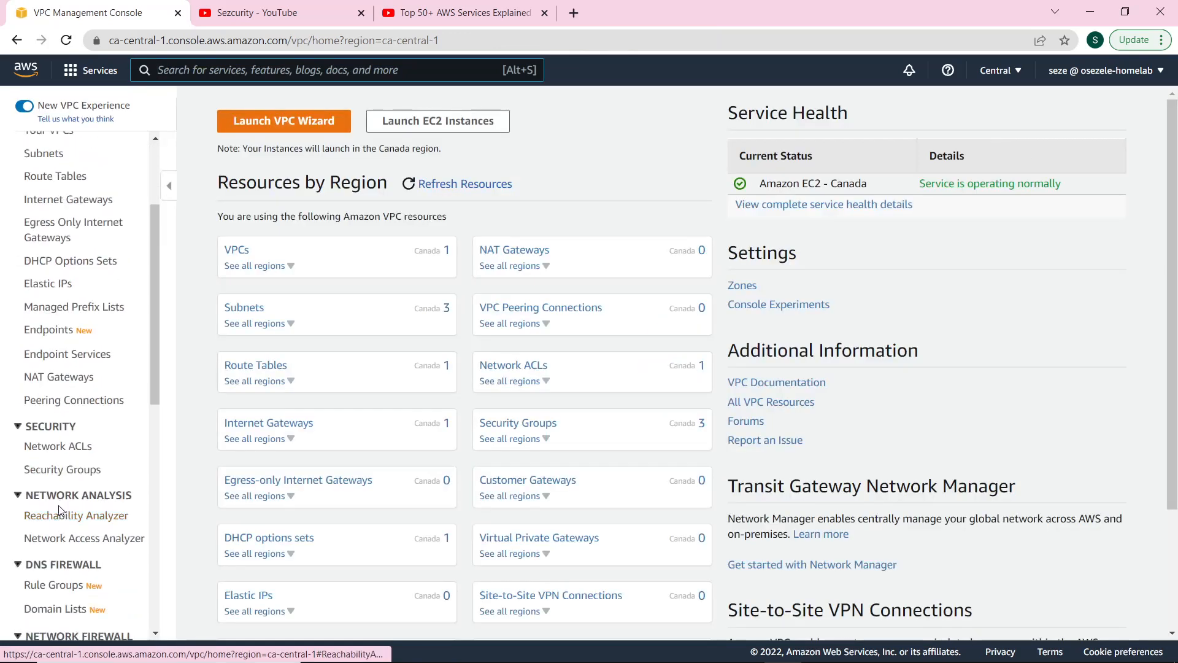
{"action": "left_click", "coordinate": [58, 446]}
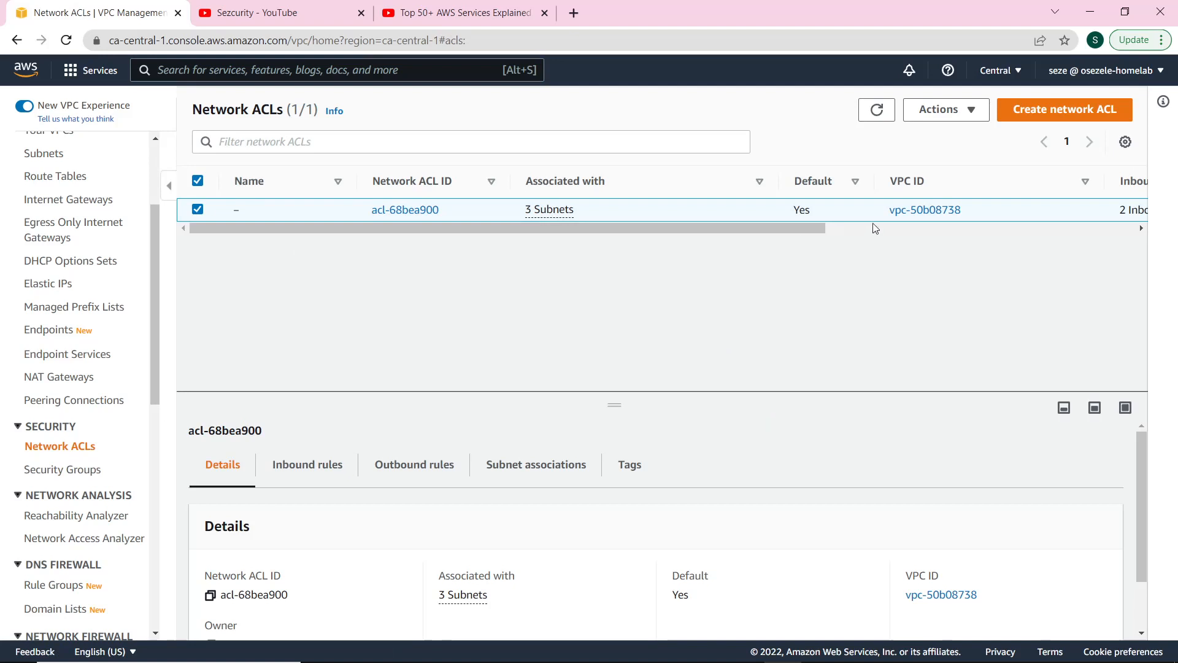
Show the inbound rules of default ACL acl-68bea900.
{"action": "left_click_drag", "start_coordinate": [783, 231], "coordinate": [698, 245]}
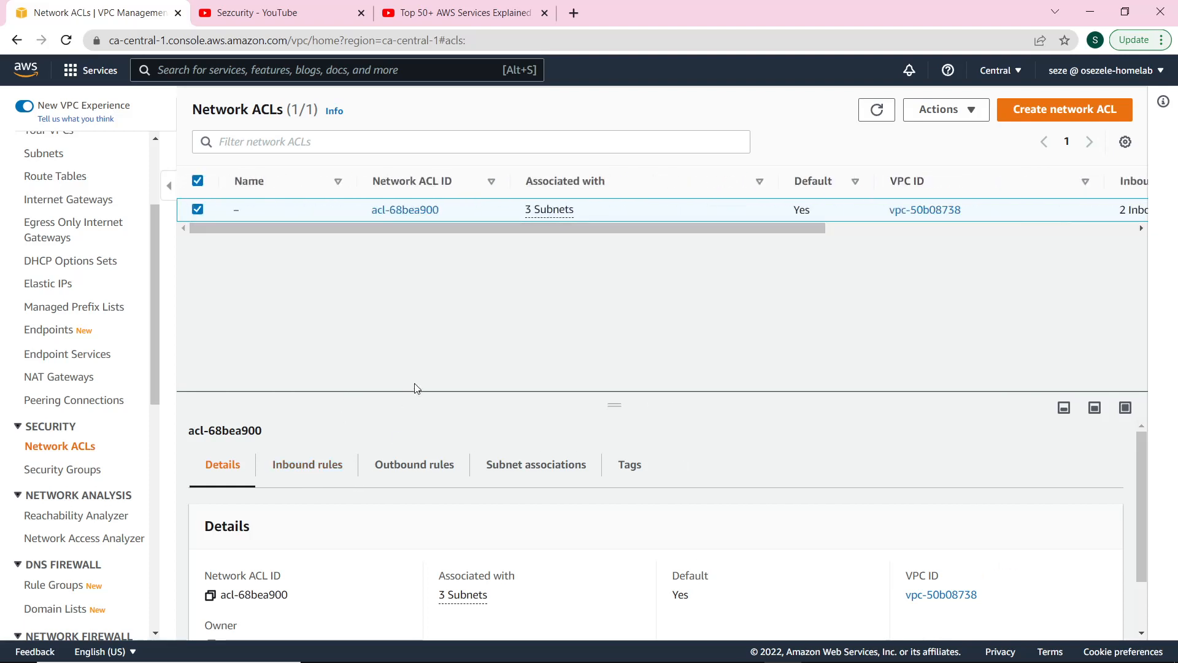
{"action": "scroll", "coordinate": [674, 509], "scroll_direction": "down", "scroll_amount": 1}
{"action": "scroll", "coordinate": [669, 502], "scroll_direction": "up", "scroll_amount": 1}
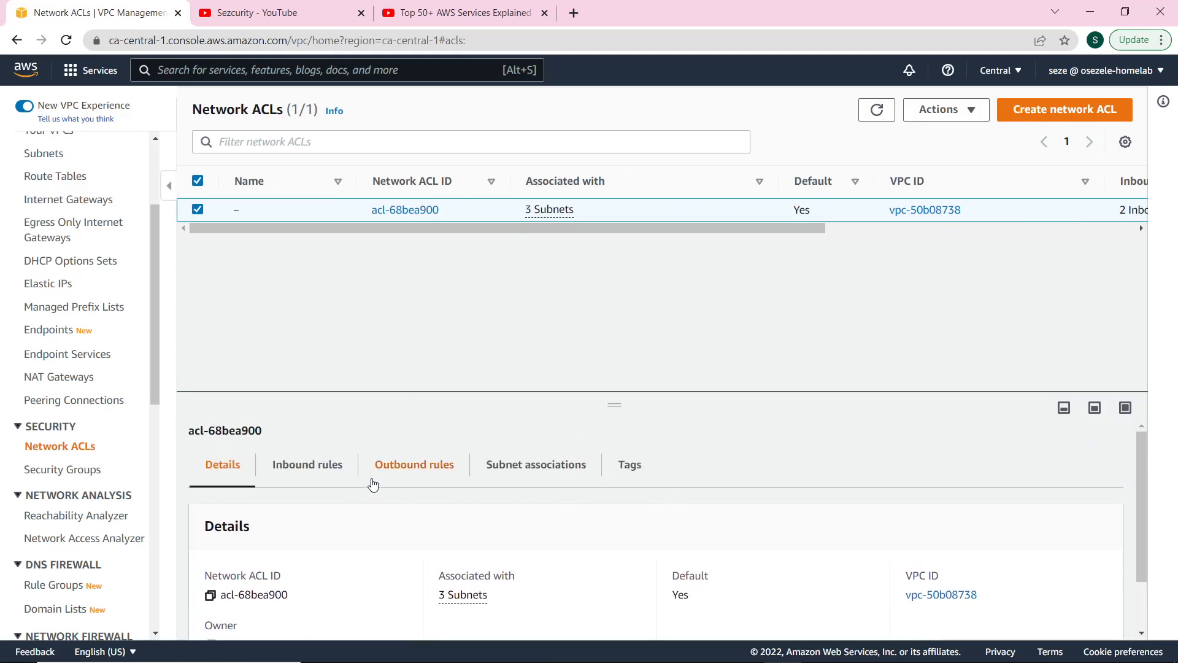
{"action": "left_click", "coordinate": [350, 474]}
{"action": "scroll", "coordinate": [621, 552], "scroll_direction": "down", "scroll_amount": 1}
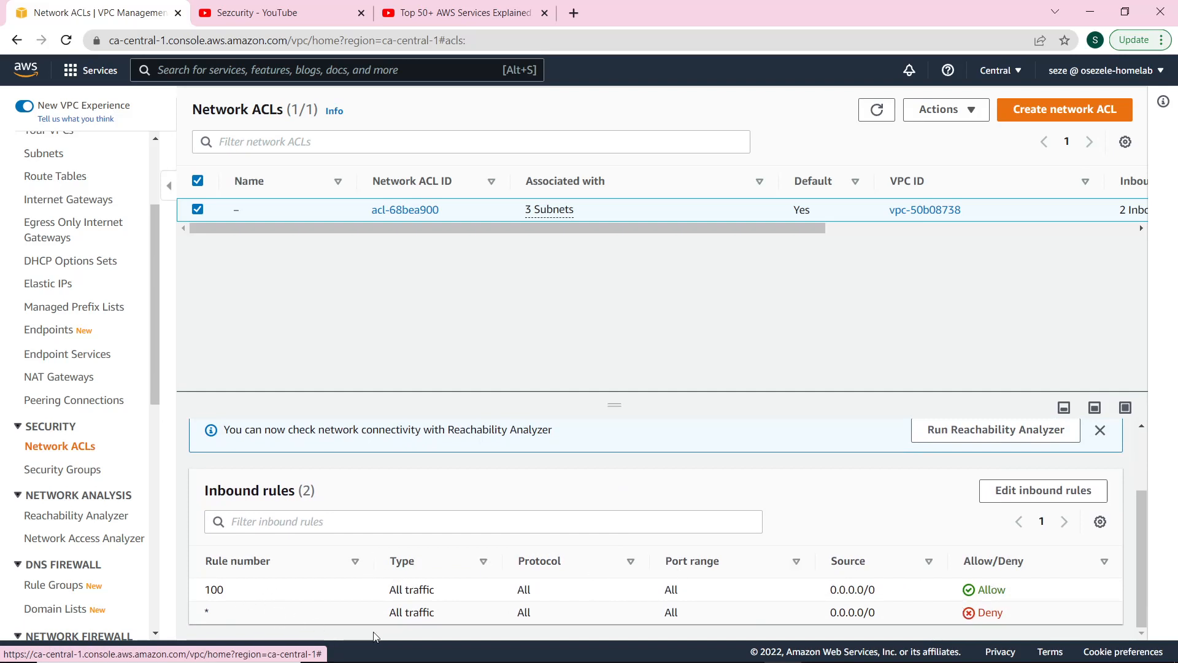
{"action": "scroll", "coordinate": [454, 581], "scroll_direction": "up", "scroll_amount": 2}
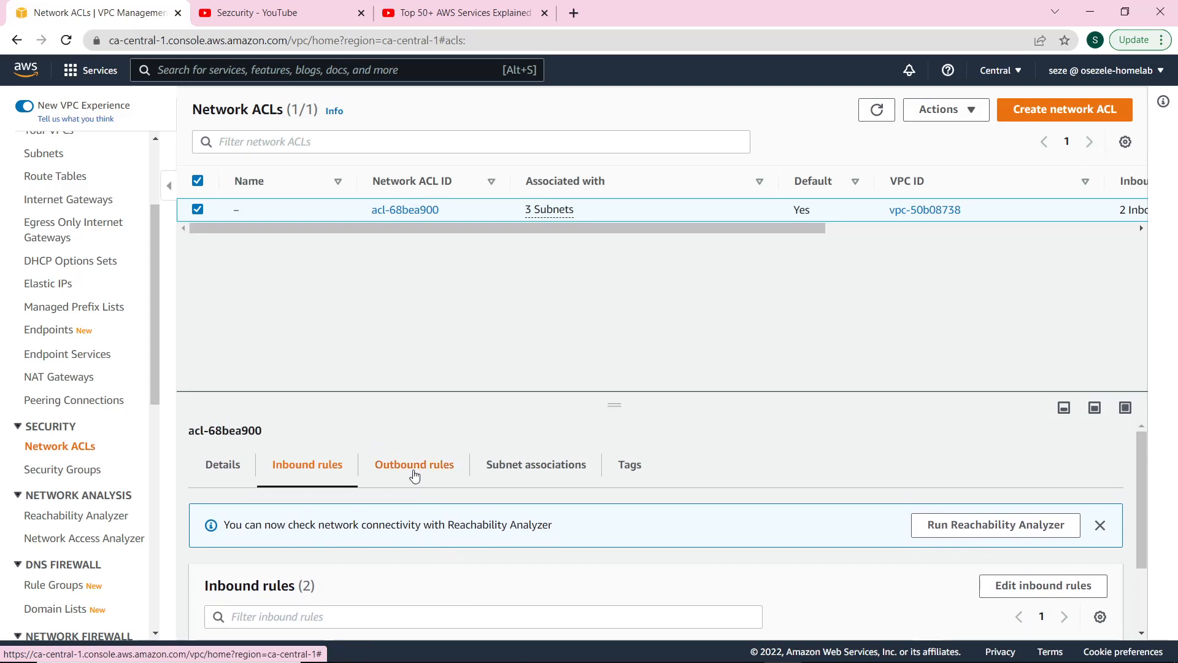
Confirm acl-68bea900's outbound rules allow all traffic, then return to its inbound rules.
{"action": "left_click", "coordinate": [415, 476]}
{"action": "scroll", "coordinate": [473, 607], "scroll_direction": "down", "scroll_amount": 1}
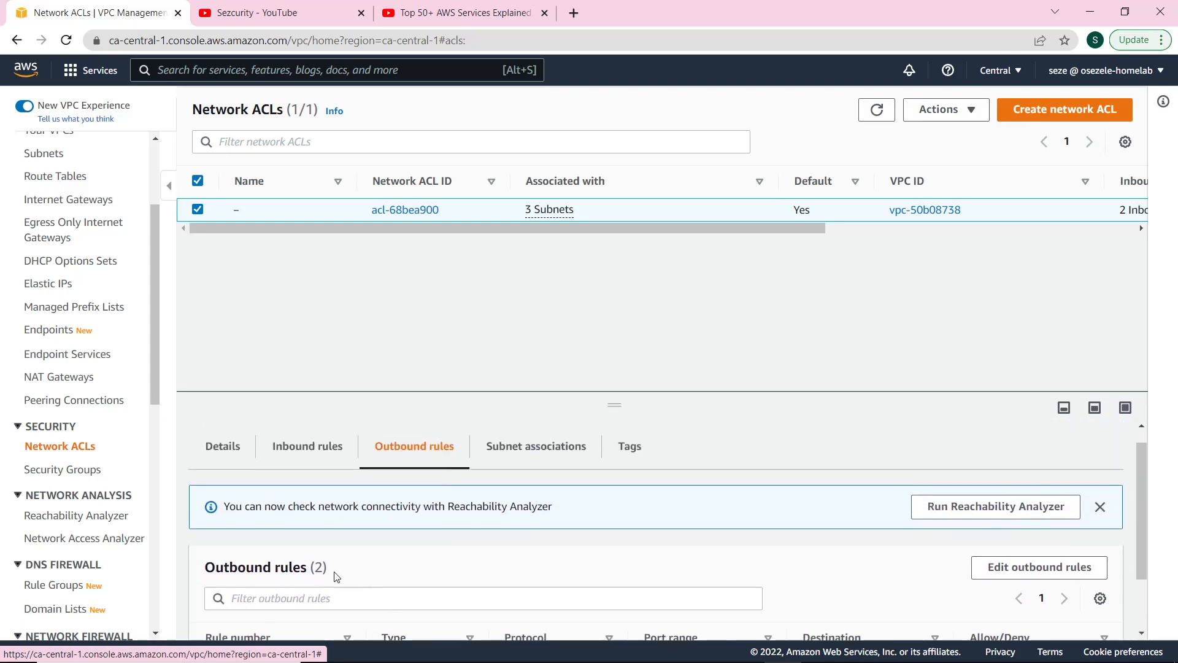
{"action": "scroll", "coordinate": [322, 590], "scroll_direction": "down", "scroll_amount": 2}
{"action": "left_click_drag", "start_coordinate": [318, 583], "coordinate": [891, 611]}
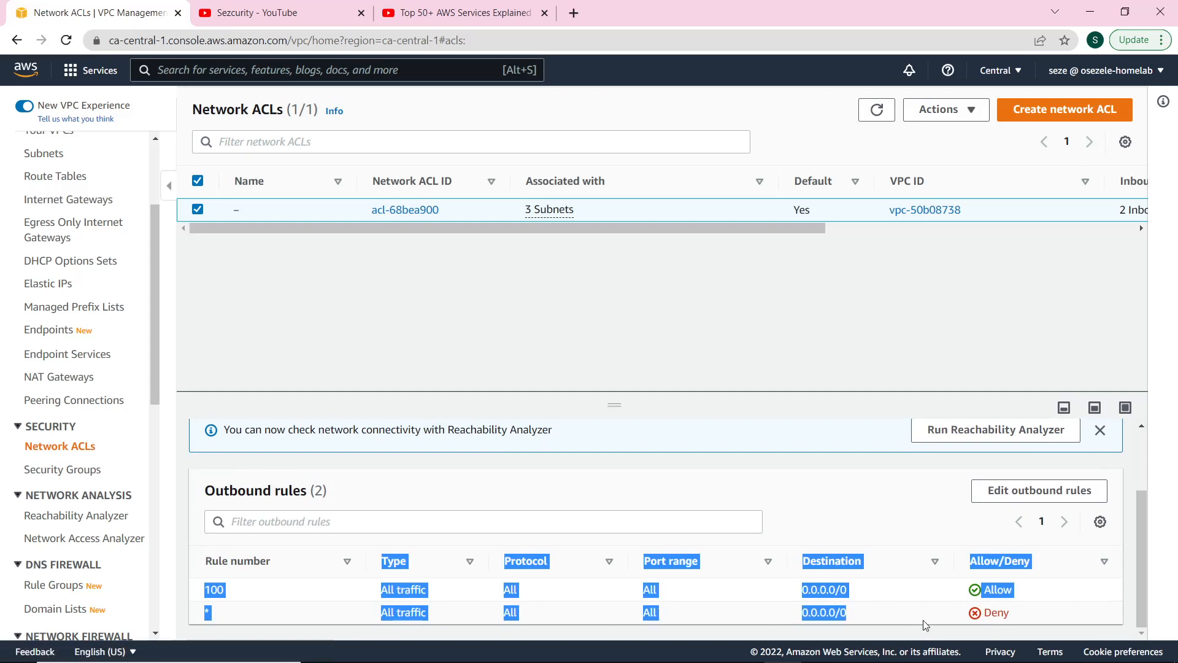
{"action": "left_click", "coordinate": [855, 508]}
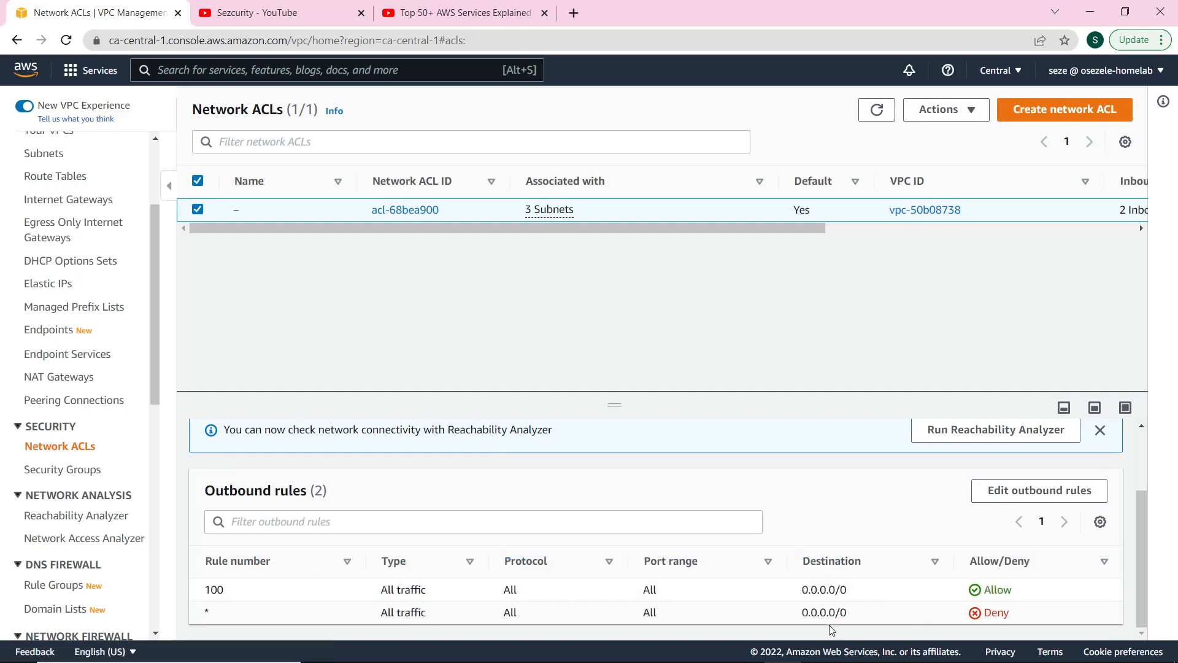
{"action": "scroll", "coordinate": [802, 618], "scroll_direction": "up", "scroll_amount": 2}
{"action": "scroll", "coordinate": [691, 581], "scroll_direction": "down", "scroll_amount": 2}
{"action": "scroll", "coordinate": [666, 571], "scroll_direction": "up", "scroll_amount": 2}
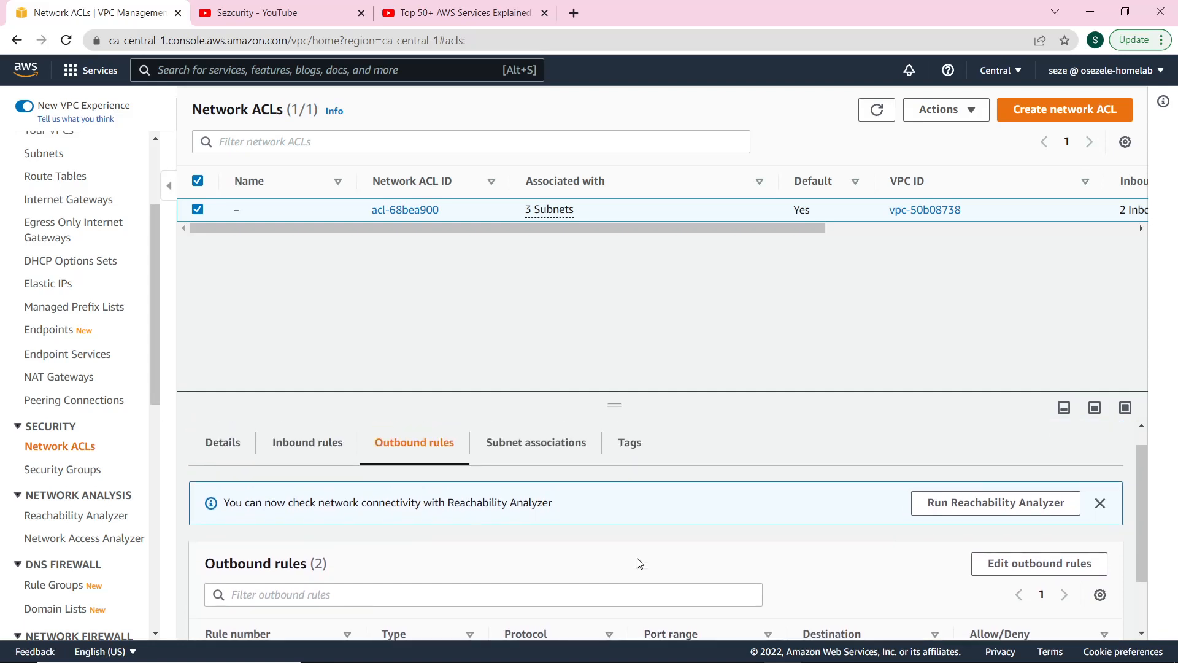
{"action": "scroll", "coordinate": [638, 561], "scroll_direction": "up", "scroll_amount": 1}
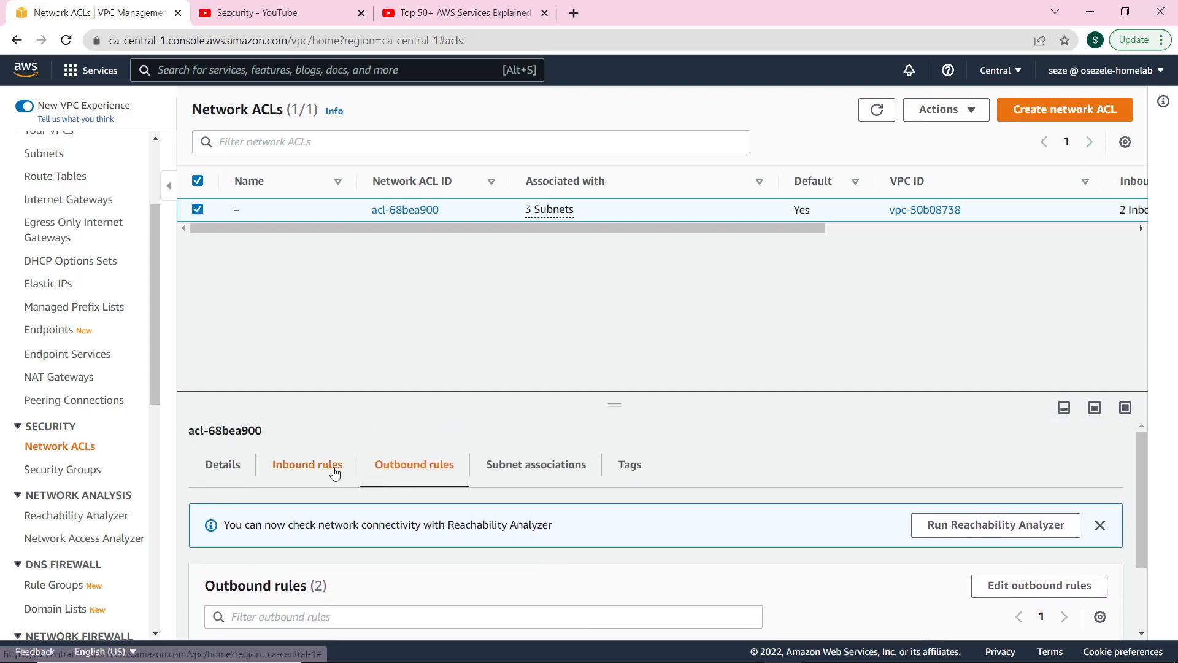
{"action": "left_click", "coordinate": [335, 472]}
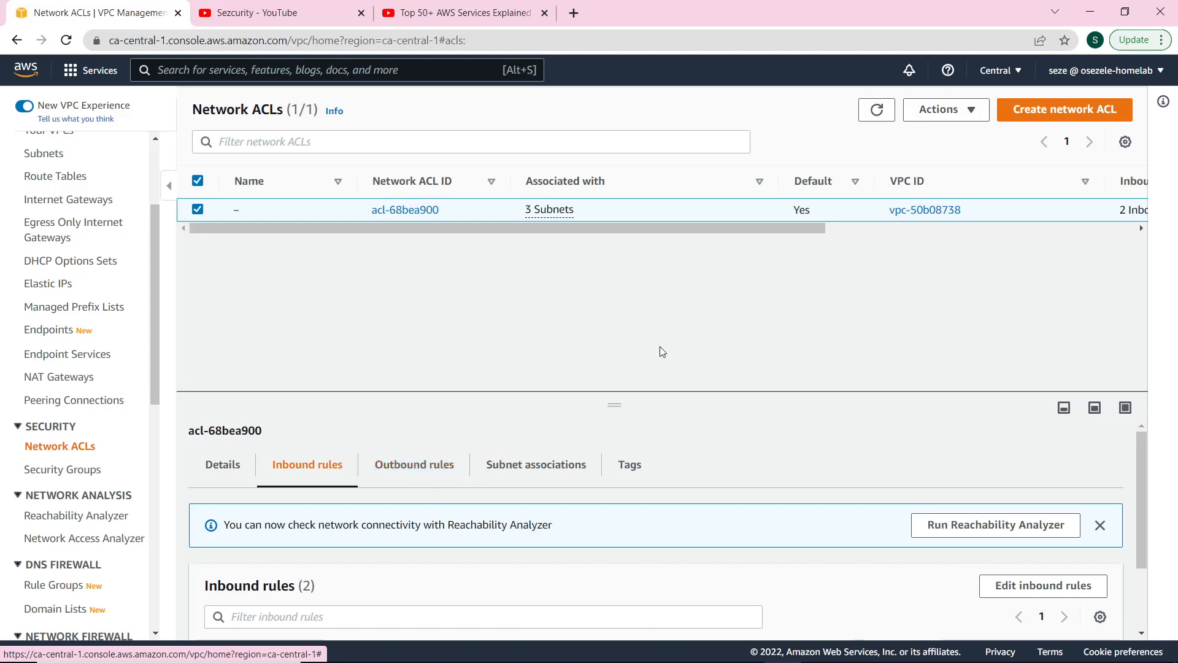
Create a network ACL named TestNACL in the default VPC vpc-50b08738.
{"action": "left_click", "coordinate": [1036, 116]}
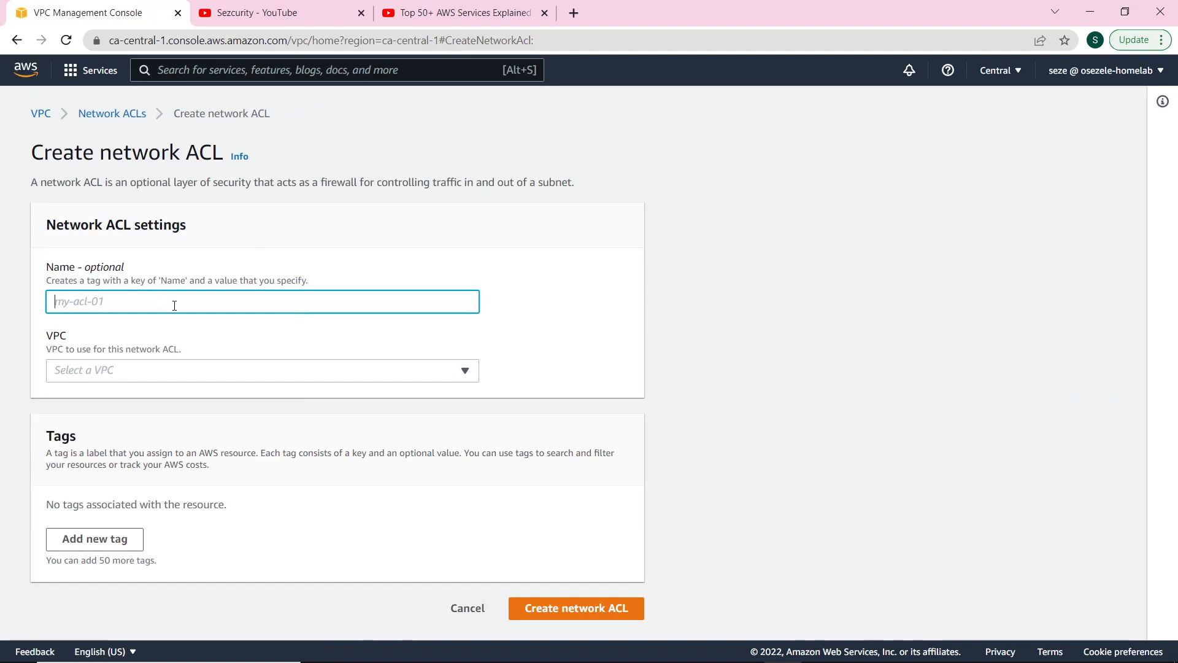
{"action": "type", "text": "T"}
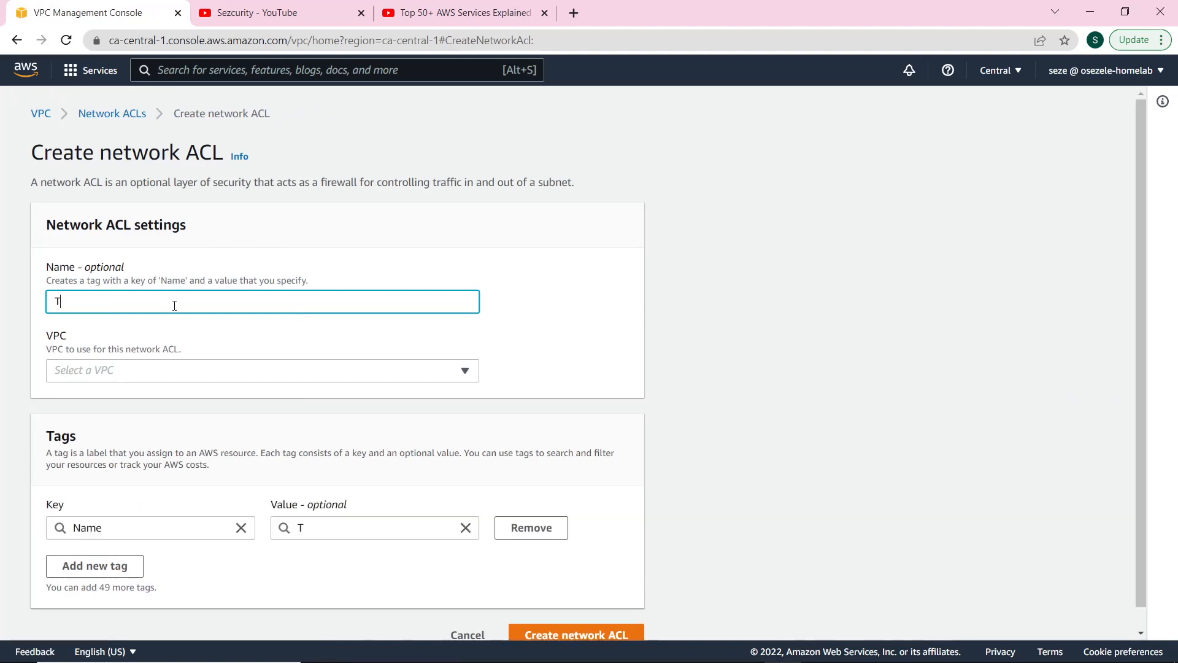
{"action": "type", "text": "est"}
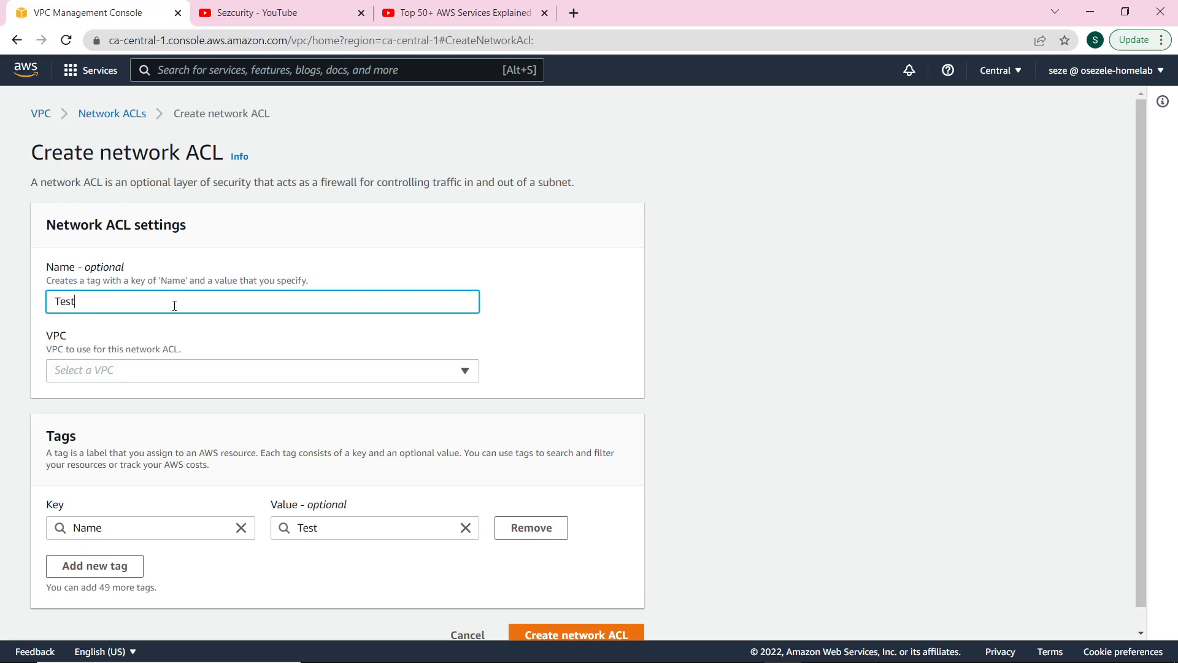
{"action": "type", "text": "NACL"}
{"action": "left_click", "coordinate": [302, 374]}
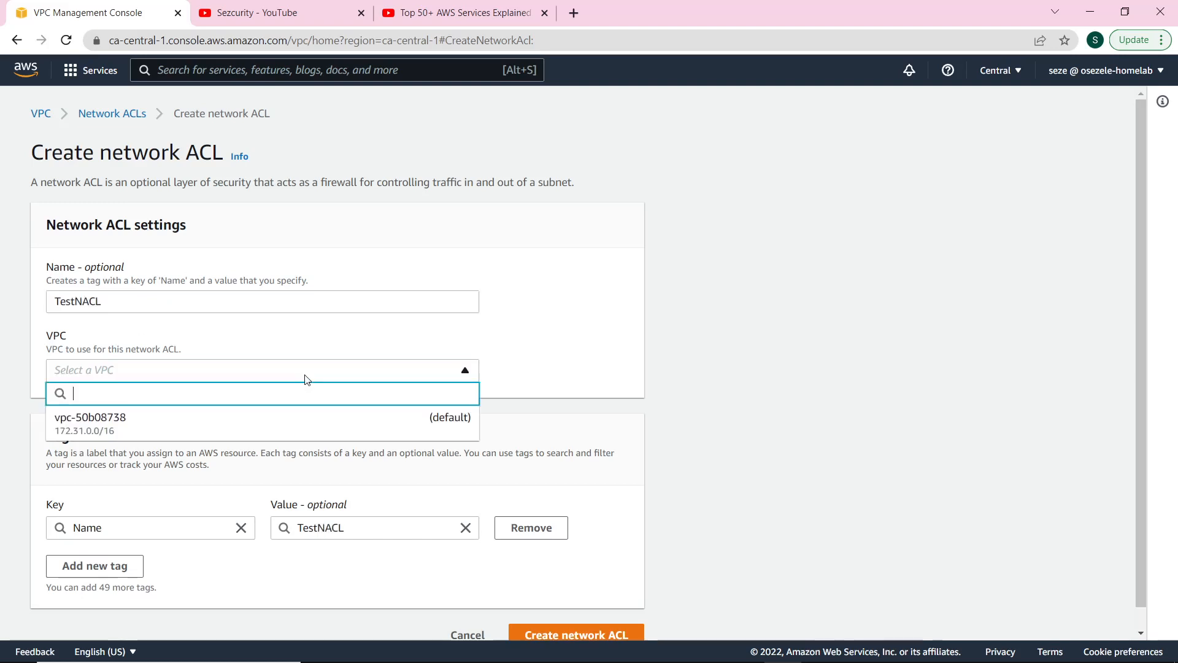
{"action": "left_click", "coordinate": [264, 431]}
{"action": "scroll", "coordinate": [328, 518], "scroll_direction": "down", "scroll_amount": 1}
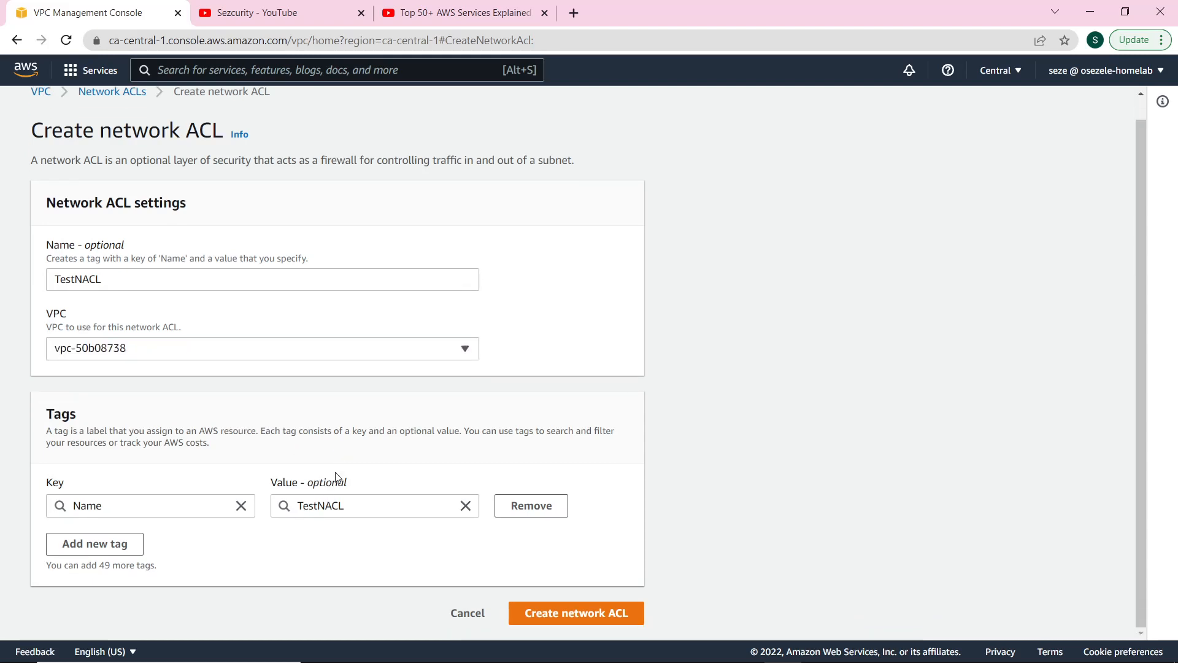
{"action": "left_click", "coordinate": [542, 615]}
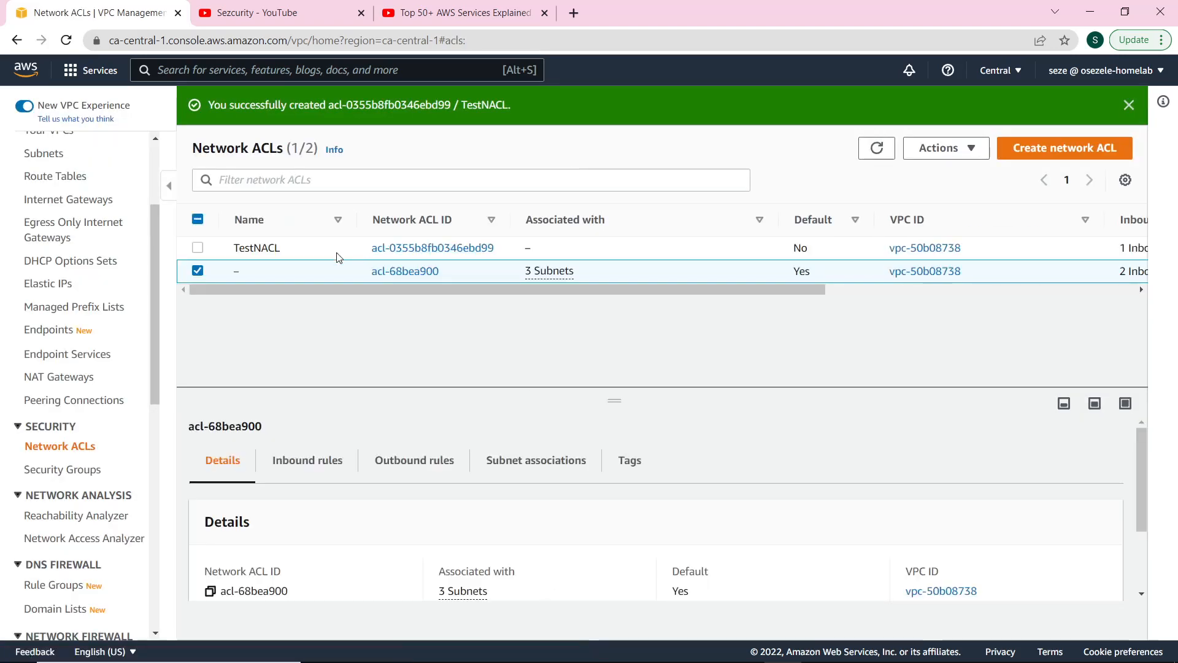
Review TestNACL's deny-all inbound and outbound rules.
{"action": "left_click", "coordinate": [207, 252]}
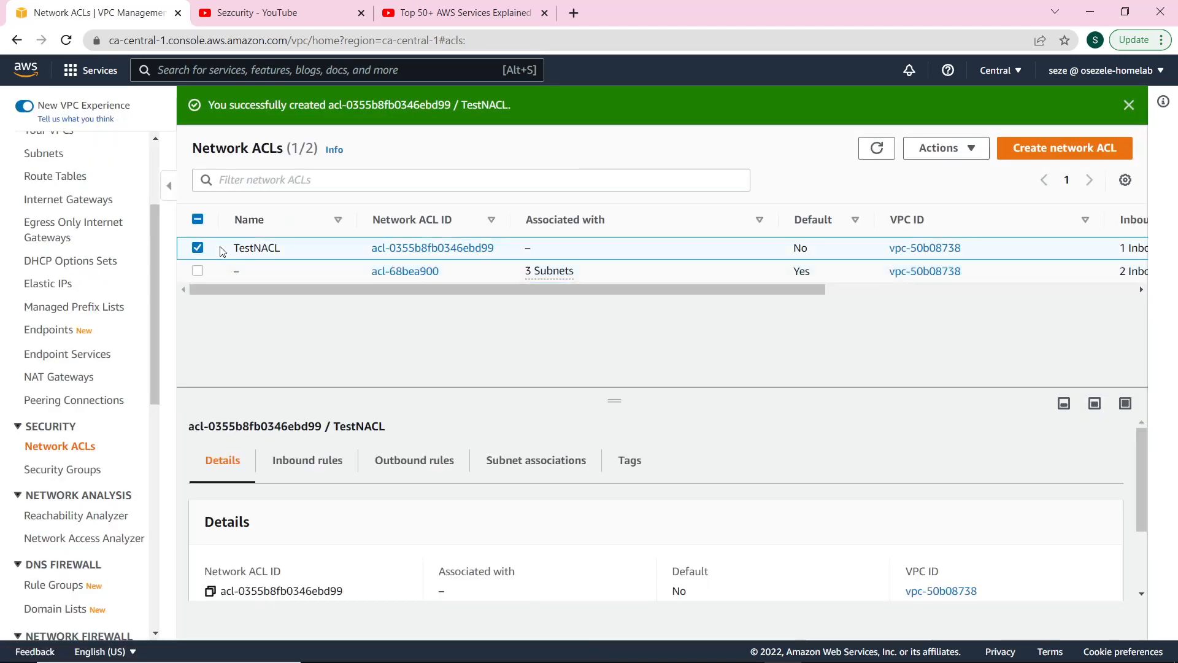
{"action": "left_click", "coordinate": [340, 470]}
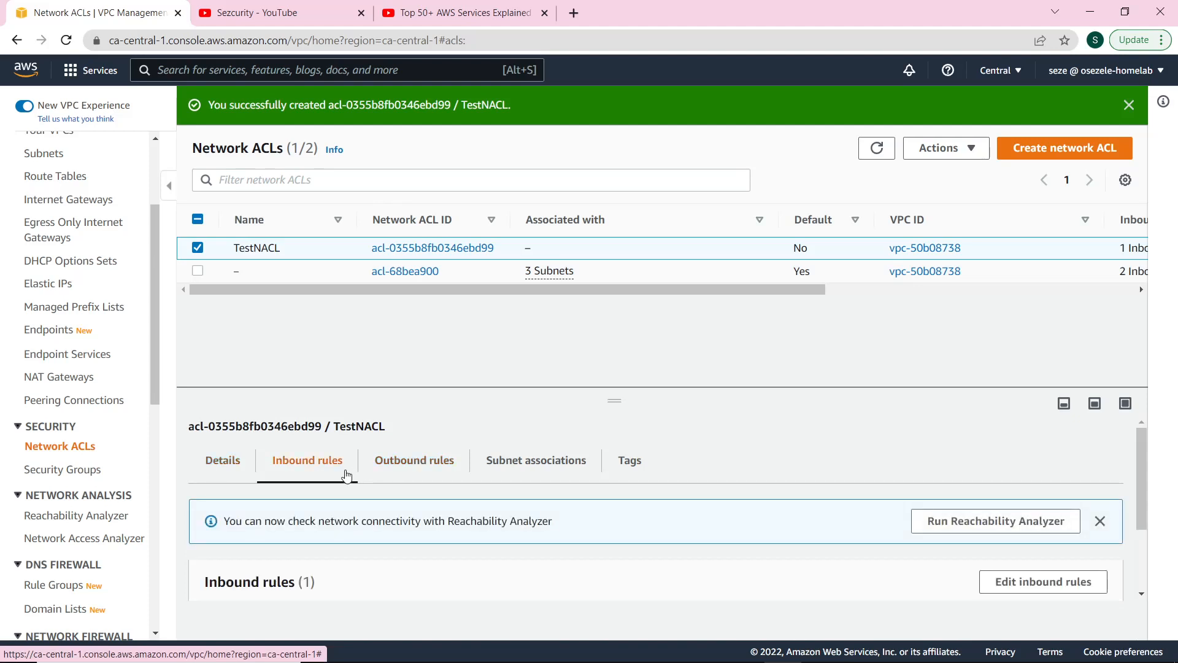
{"action": "scroll", "coordinate": [389, 500], "scroll_direction": "down", "scroll_amount": 3}
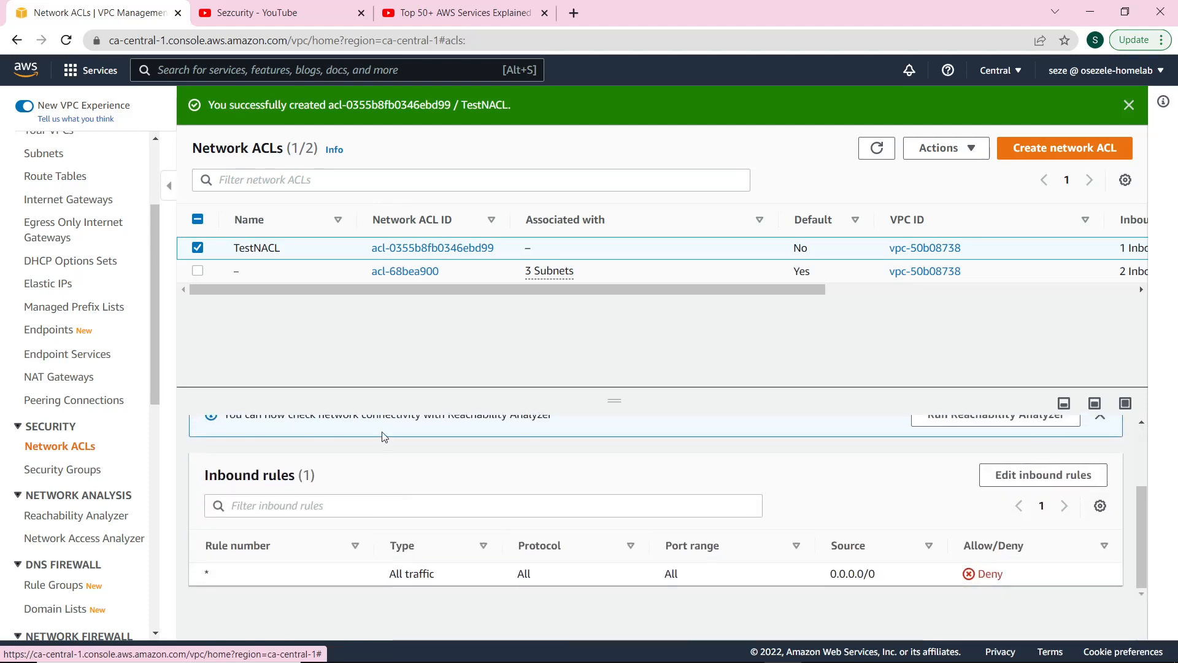
{"action": "scroll", "coordinate": [384, 435], "scroll_direction": "up", "scroll_amount": 3}
{"action": "left_click", "coordinate": [387, 465]}
{"action": "scroll", "coordinate": [454, 502], "scroll_direction": "down", "scroll_amount": 3}
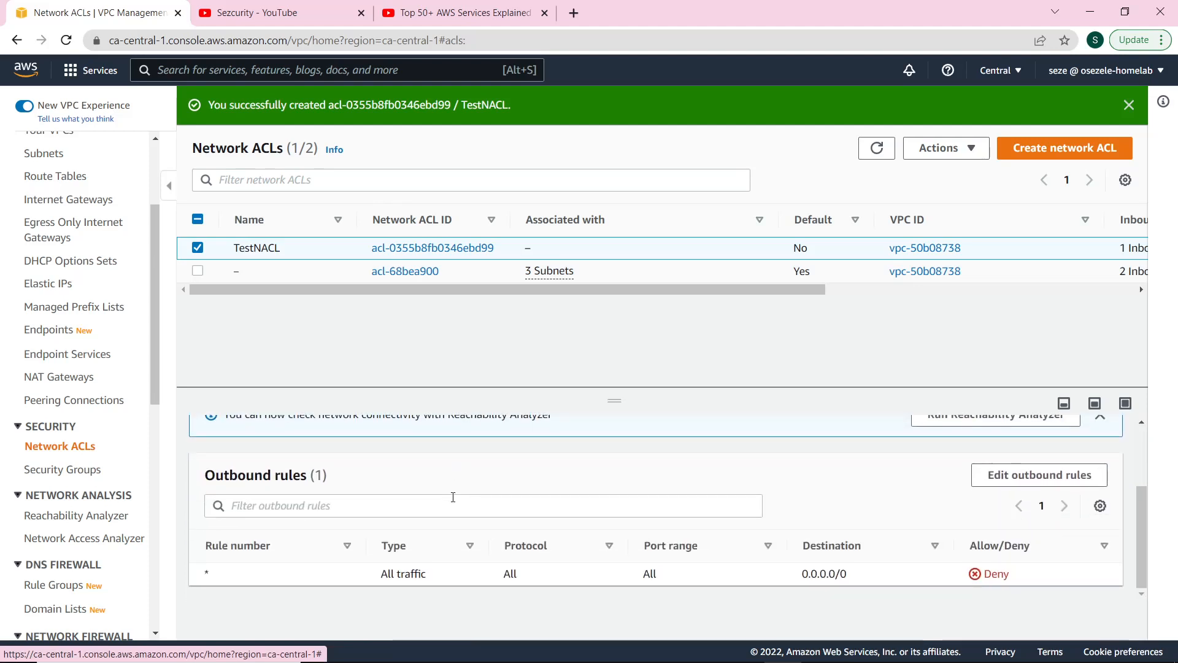
{"action": "scroll", "coordinate": [452, 494], "scroll_direction": "up", "scroll_amount": 3}
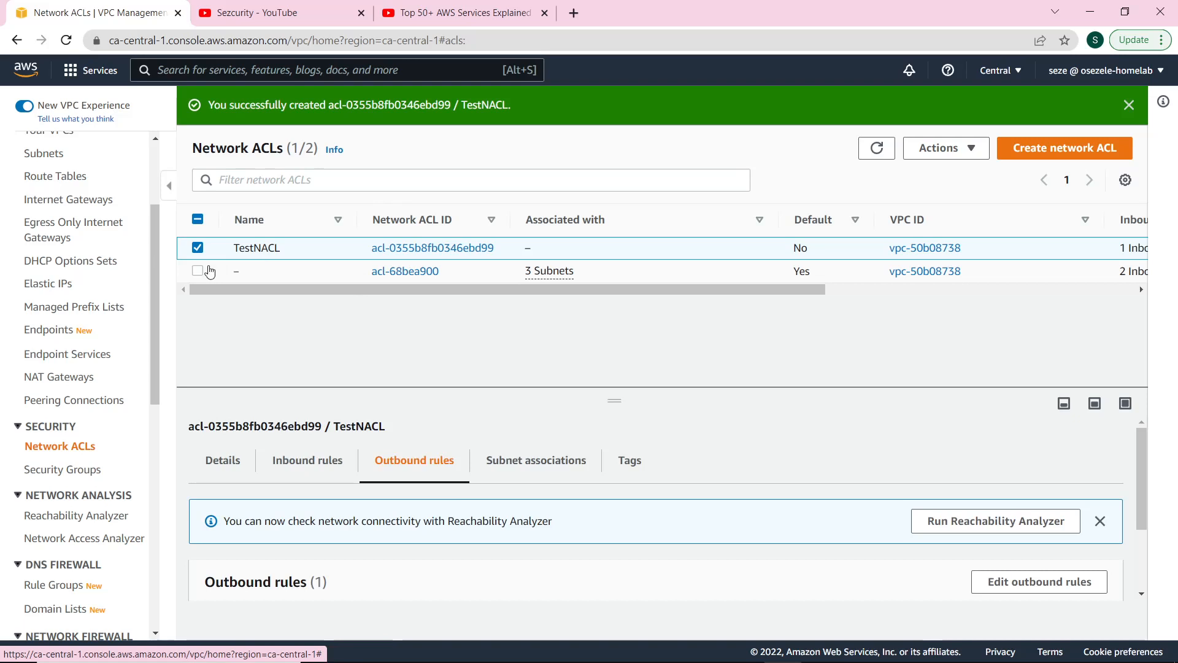
Select the default ACL acl-68bea900 and open the editor for its three subnet associations.
{"action": "left_click", "coordinate": [207, 270]}
{"action": "left_click", "coordinate": [198, 248]}
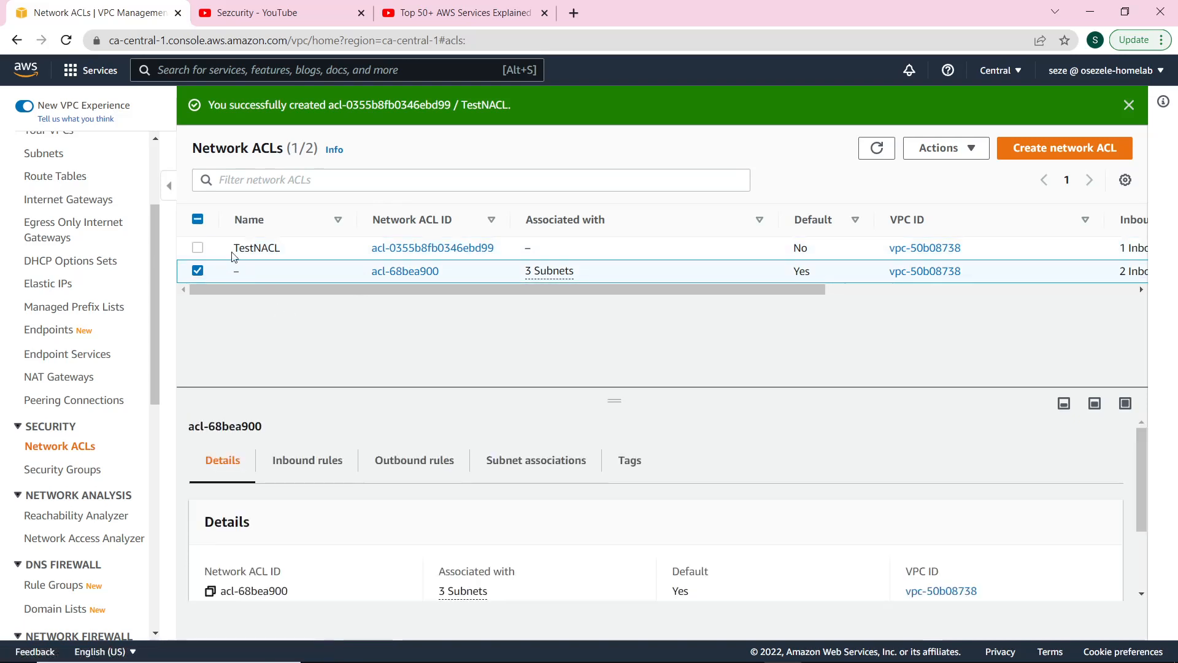
{"action": "left_click", "coordinate": [565, 465]}
{"action": "scroll", "coordinate": [573, 491], "scroll_direction": "down", "scroll_amount": 2}
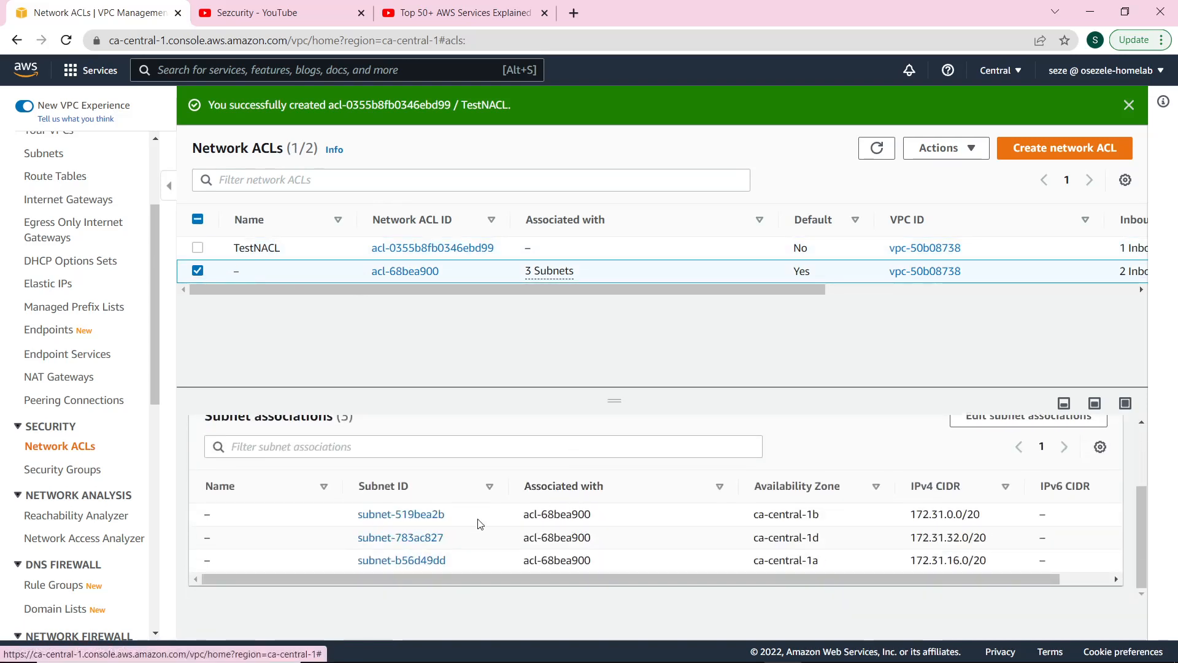
{"action": "scroll", "coordinate": [1043, 497], "scroll_direction": "up", "scroll_amount": 2}
{"action": "scroll", "coordinate": [1092, 485], "scroll_direction": "down", "scroll_amount": 2}
{"action": "left_click", "coordinate": [1035, 427]}
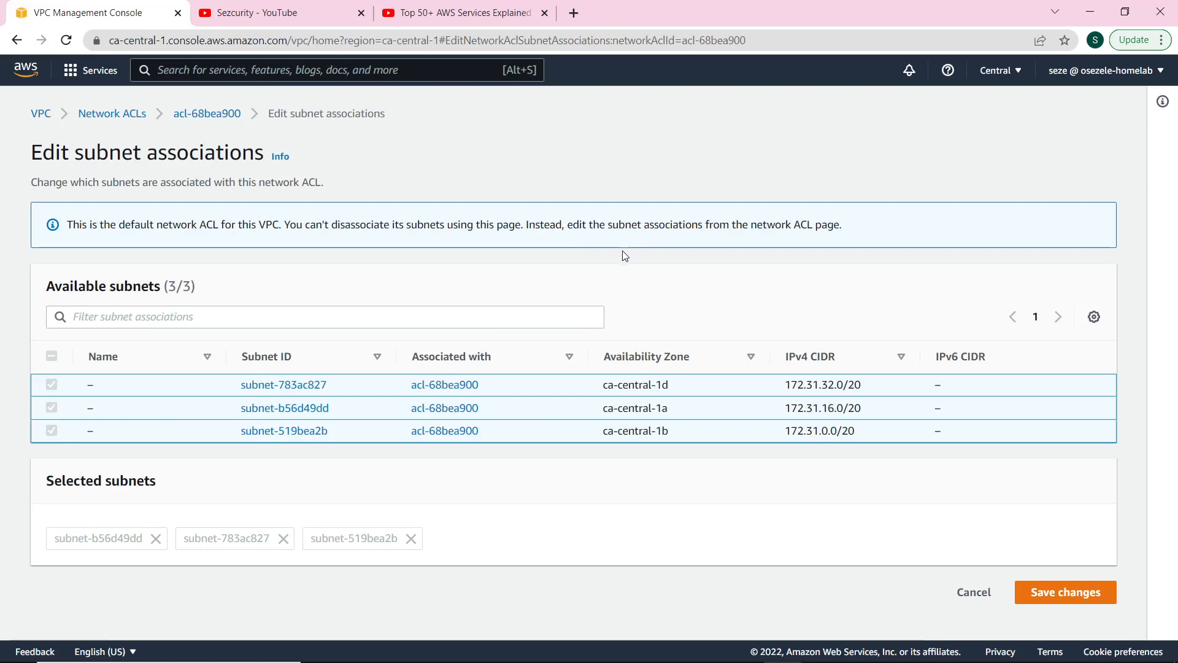
Cancel the subnet-association edit unchanged and open the console home in a new tab.
{"action": "left_click", "coordinate": [953, 605]}
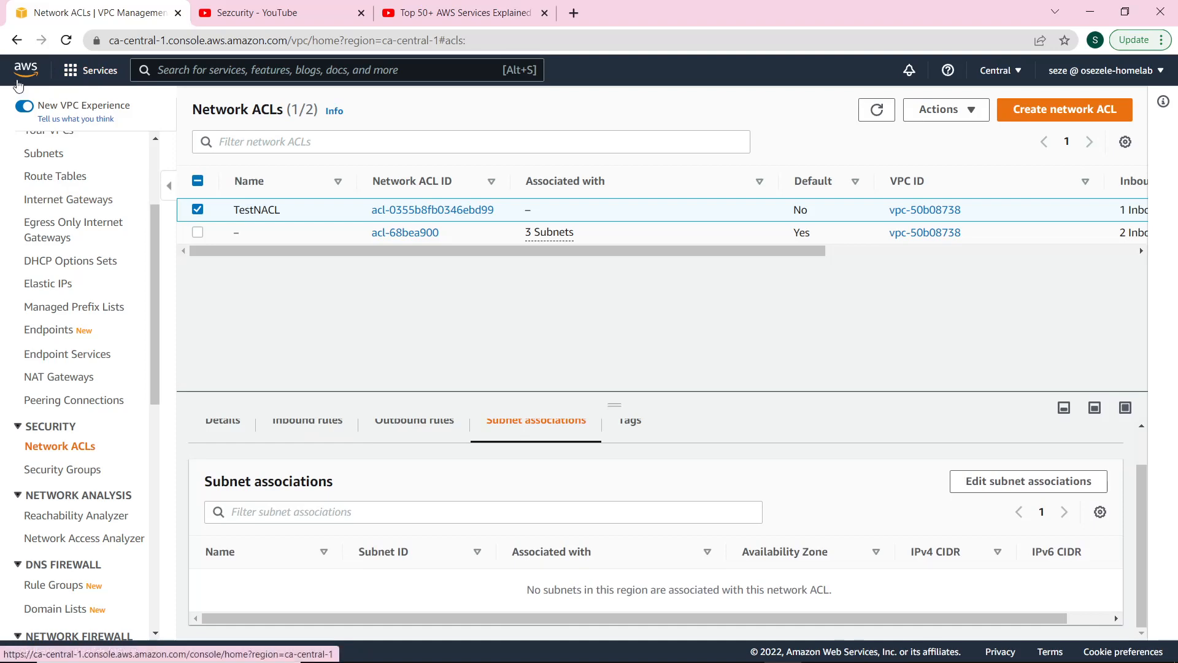
{"action": "right_click", "coordinate": [19, 81]}
{"action": "left_click", "coordinate": [46, 92]}
In the new EC2 tab, confirm NACLTest runs in ca-central-1a, then return to Network ACLs.
{"action": "left_click", "coordinate": [258, 10]}
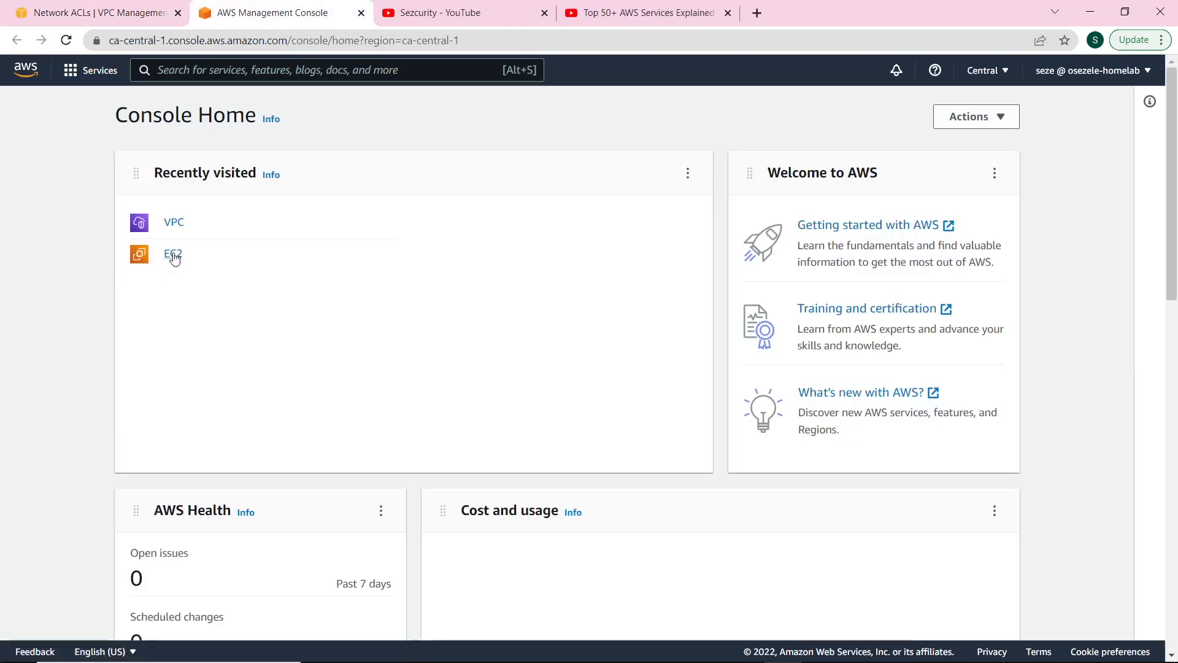
{"action": "left_click", "coordinate": [168, 260]}
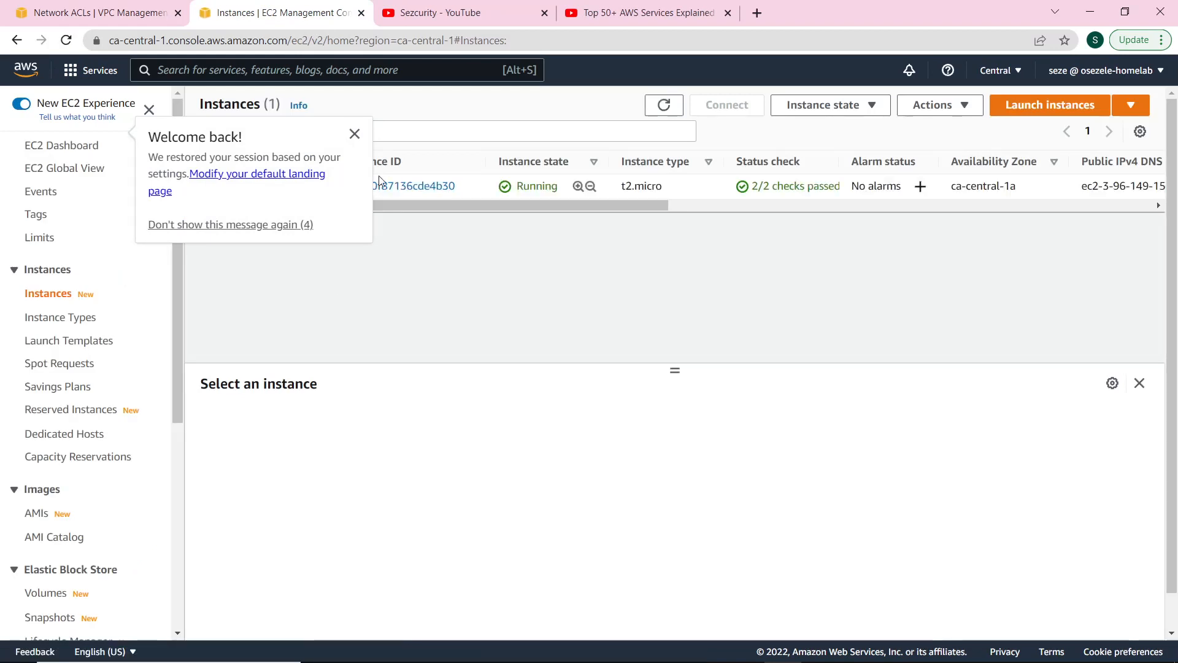
{"action": "left_click", "coordinate": [354, 134]}
{"action": "left_click", "coordinate": [205, 186]}
{"action": "left_click_drag", "start_coordinate": [951, 186], "coordinate": [1019, 193]}
{"action": "left_click", "coordinate": [394, 262]}
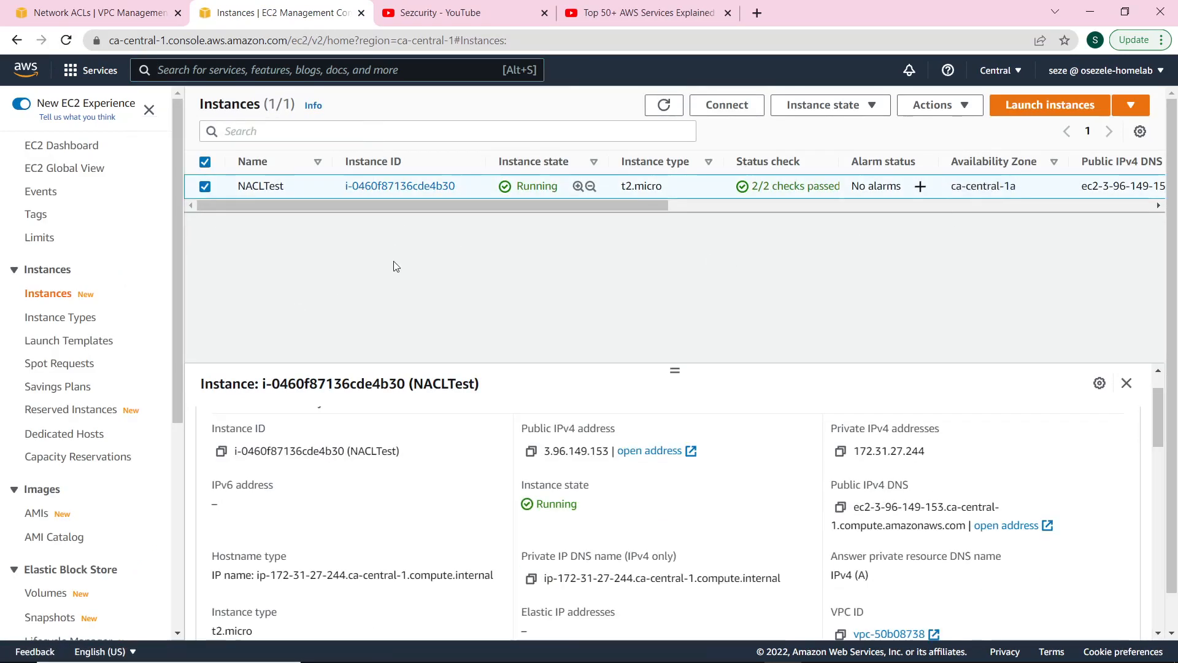
{"action": "left_click", "coordinate": [165, 5]}
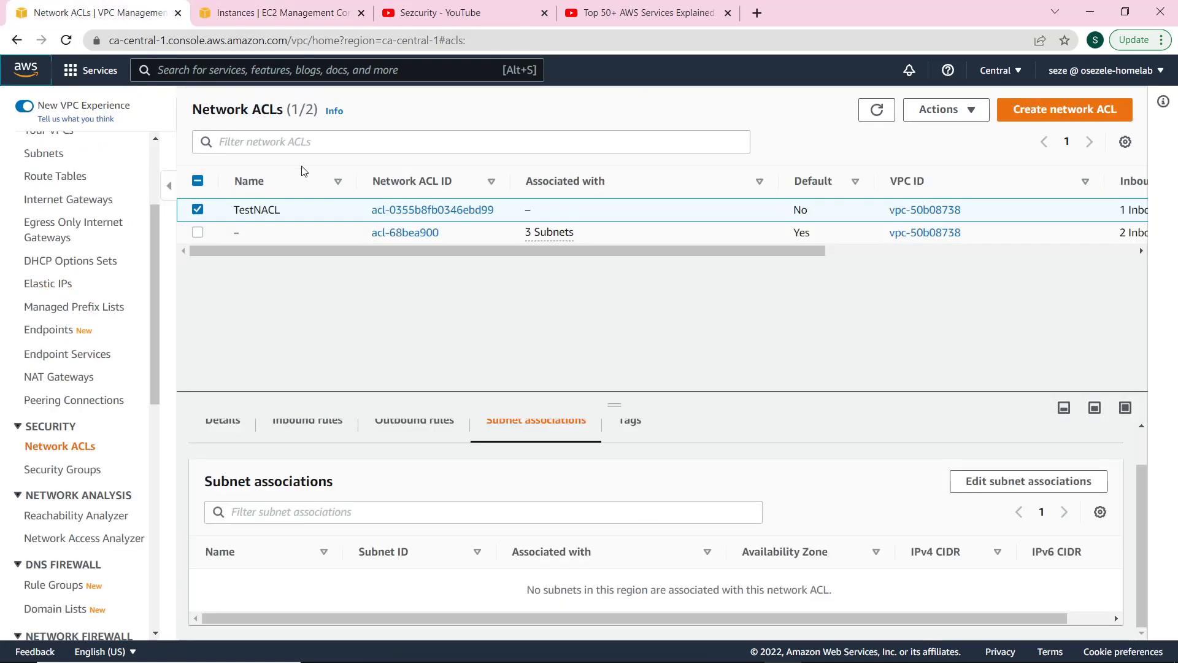
Associate subnet-b56d49dd (ca-central-1a) with TestNACL and save the change.
{"action": "scroll", "coordinate": [494, 489], "scroll_direction": "up", "scroll_amount": 1}
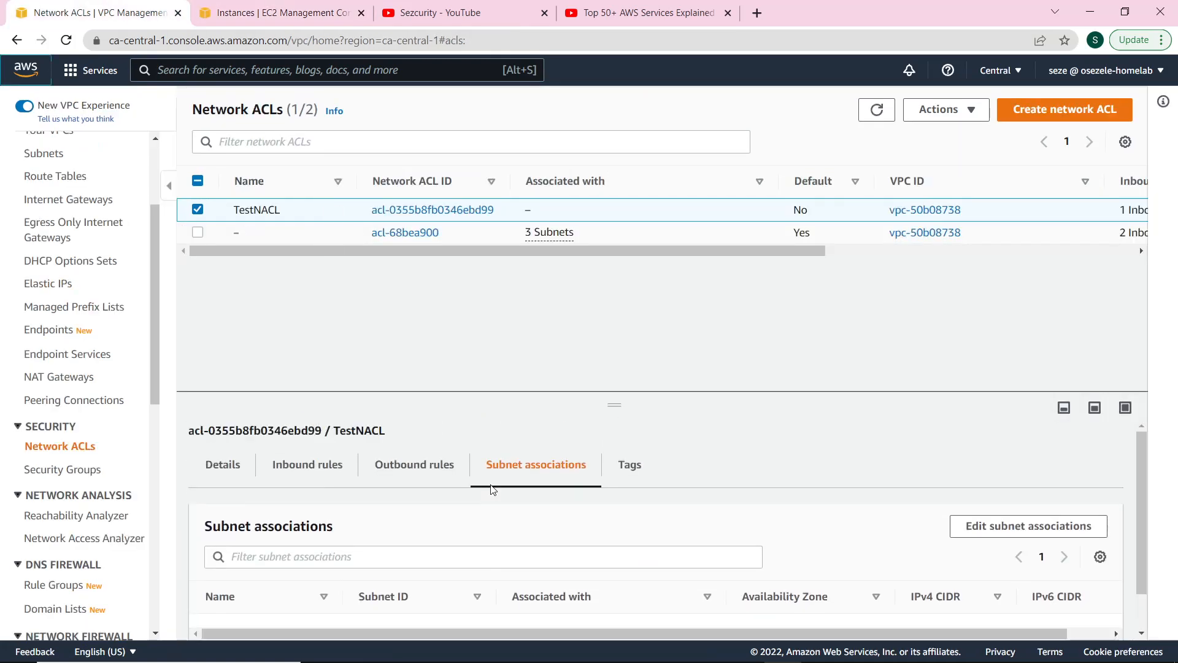
{"action": "scroll", "coordinate": [1018, 546], "scroll_direction": "down", "scroll_amount": 1}
{"action": "scroll", "coordinate": [1006, 538], "scroll_direction": "down", "scroll_amount": 1}
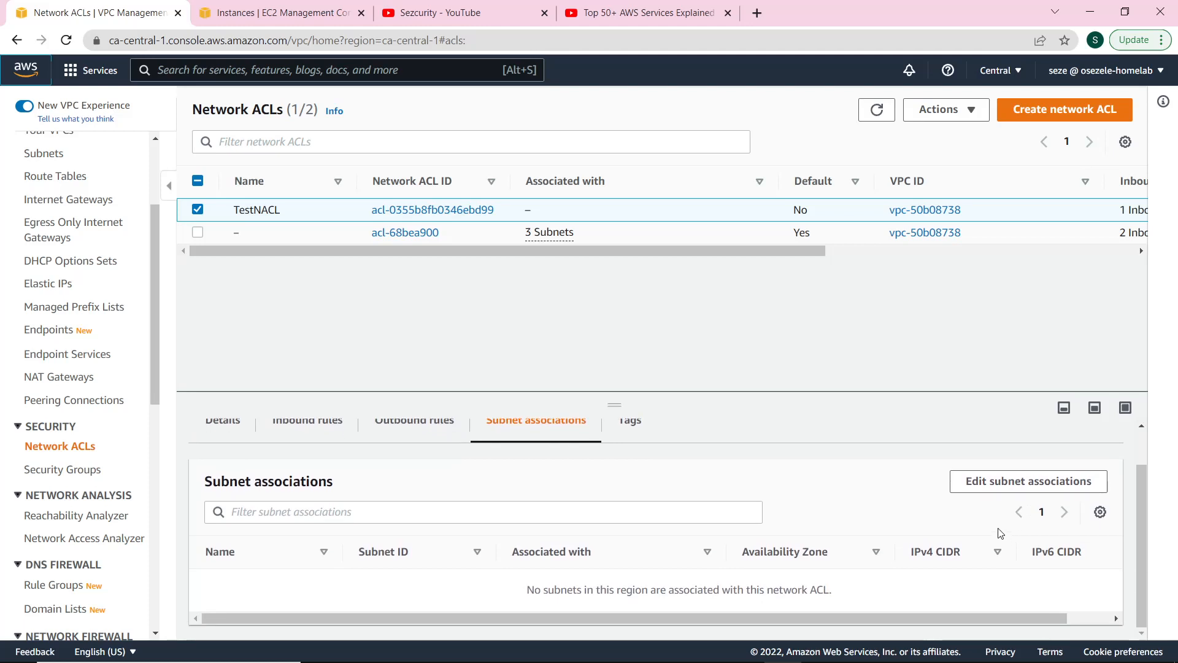
{"action": "scroll", "coordinate": [552, 522], "scroll_direction": "up", "scroll_amount": 1}
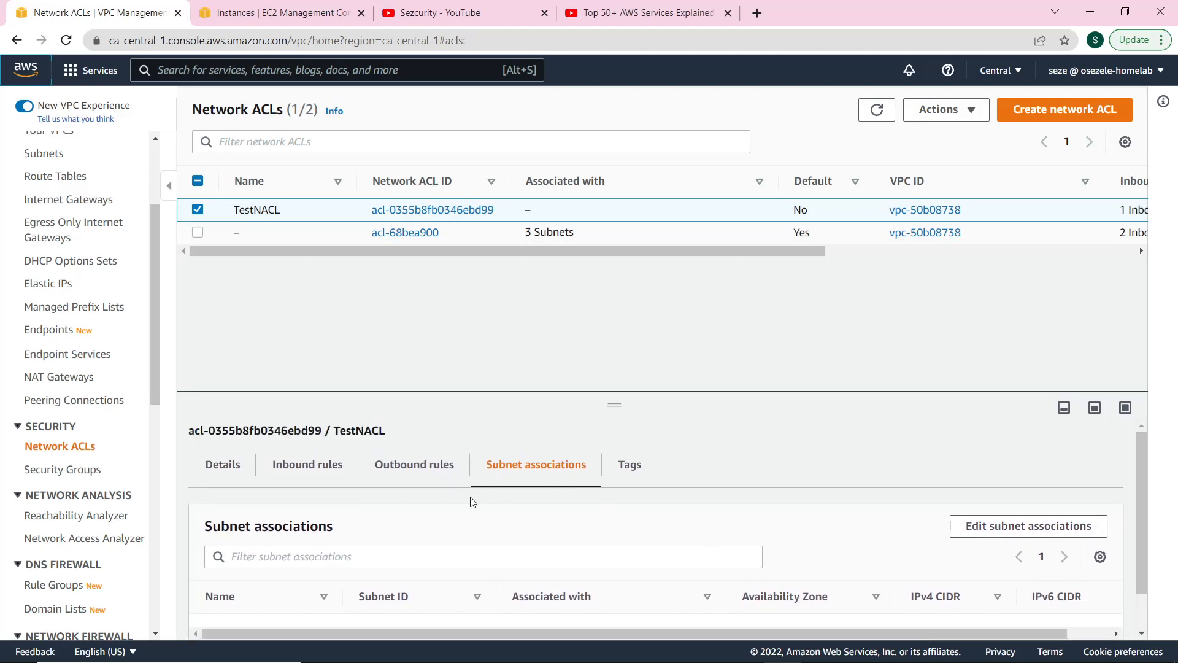
{"action": "left_click", "coordinate": [966, 531]}
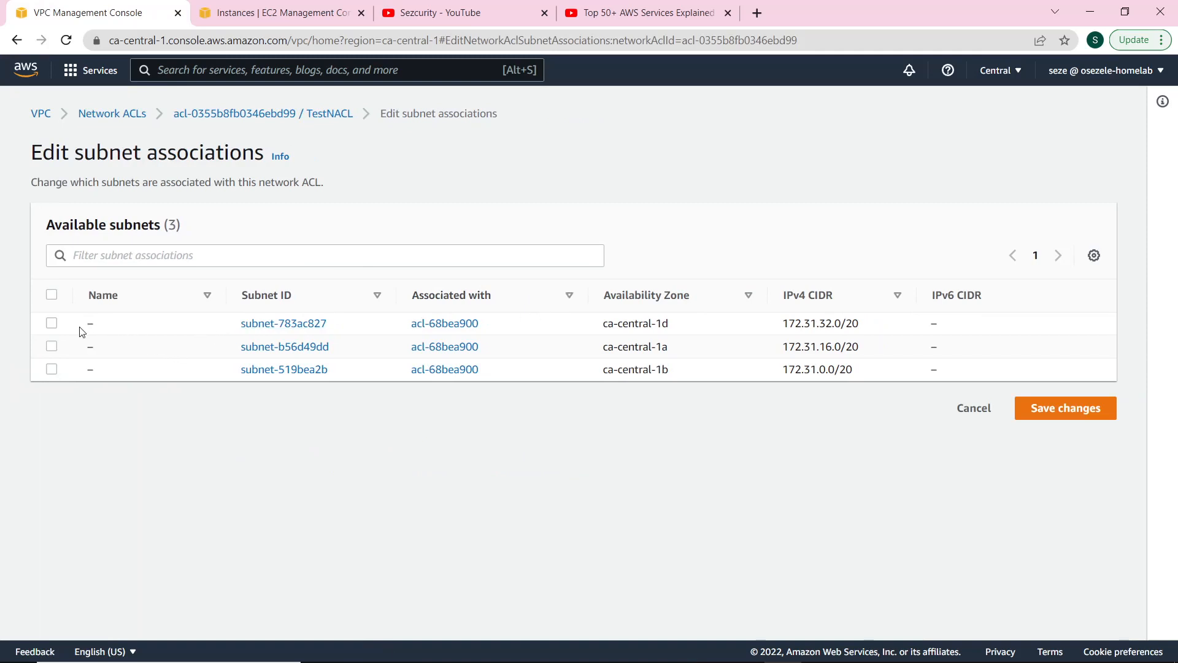
{"action": "left_click", "coordinate": [51, 346]}
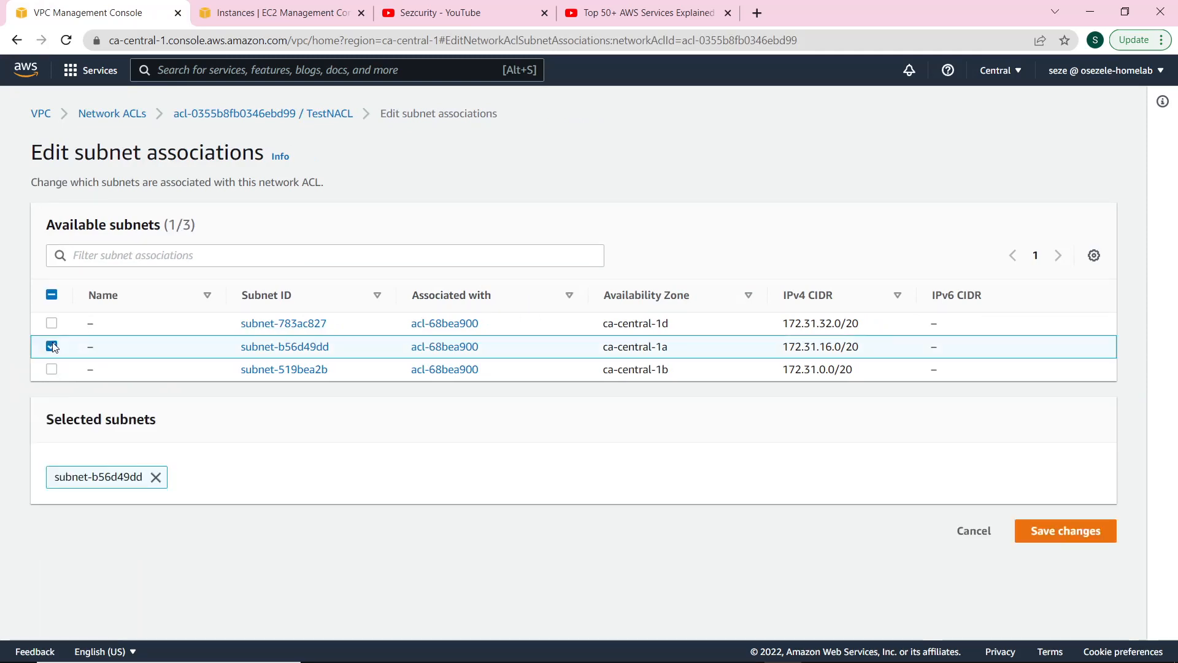
{"action": "left_click", "coordinate": [1076, 536]}
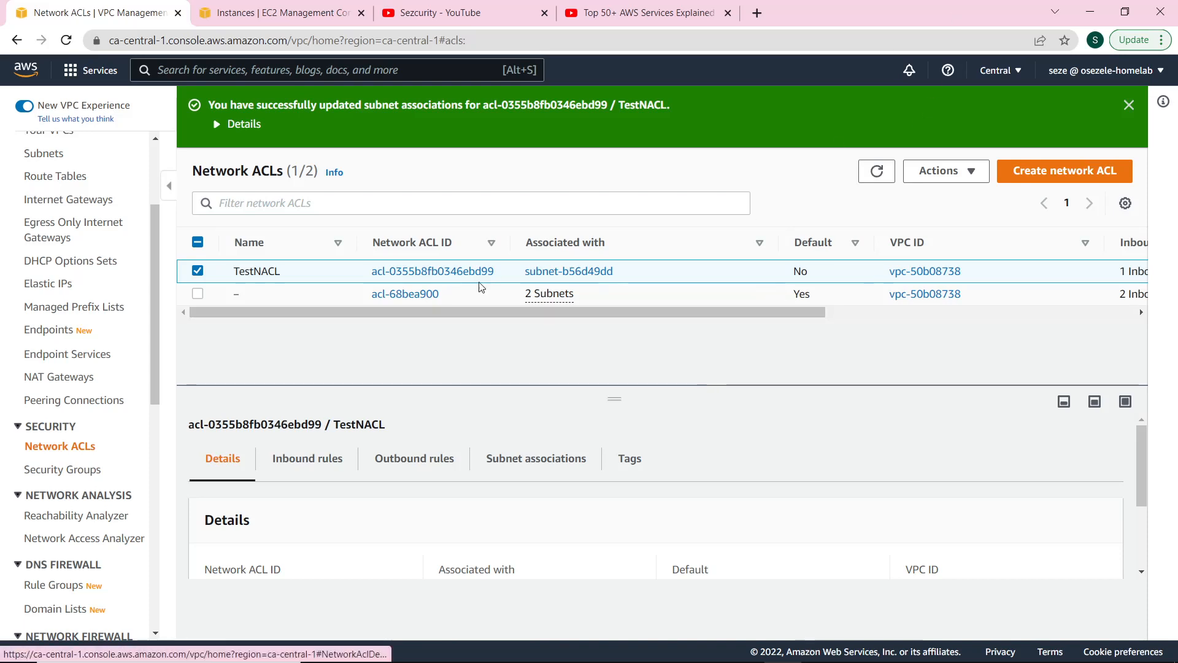
Check TestNACL's subnet-b56d49dd association, its all-traffic Deny inbound rule, and its single outbound rule.
{"action": "scroll", "coordinate": [613, 429], "scroll_direction": "down", "scroll_amount": 2}
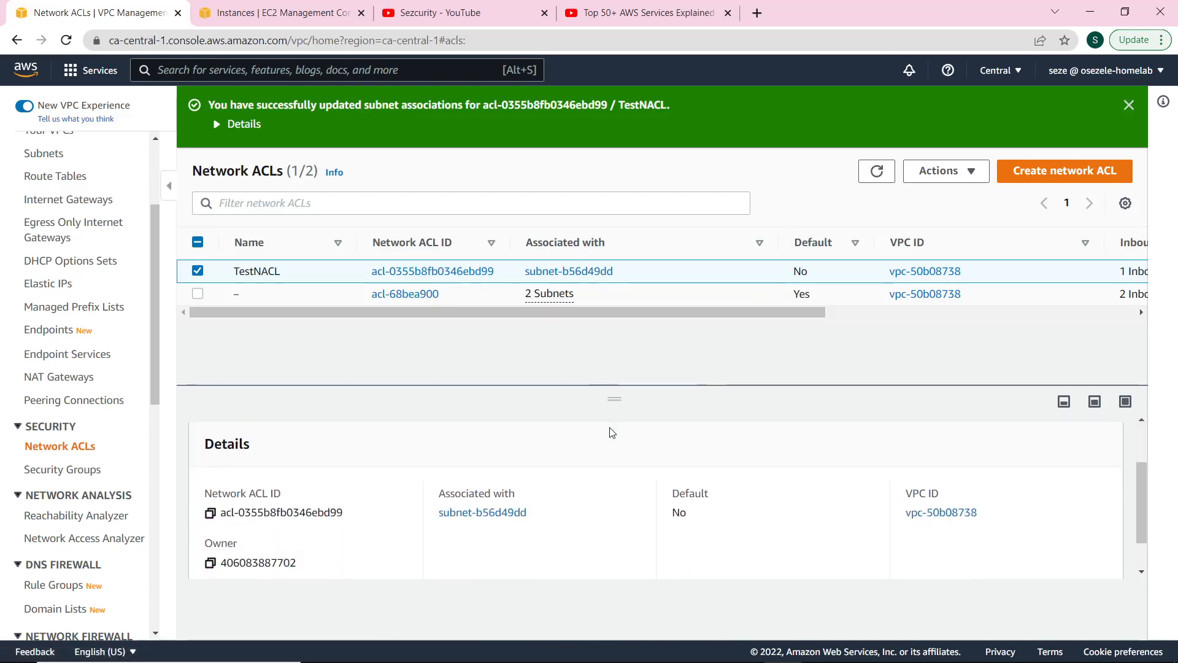
{"action": "scroll", "coordinate": [611, 426], "scroll_direction": "up", "scroll_amount": 2}
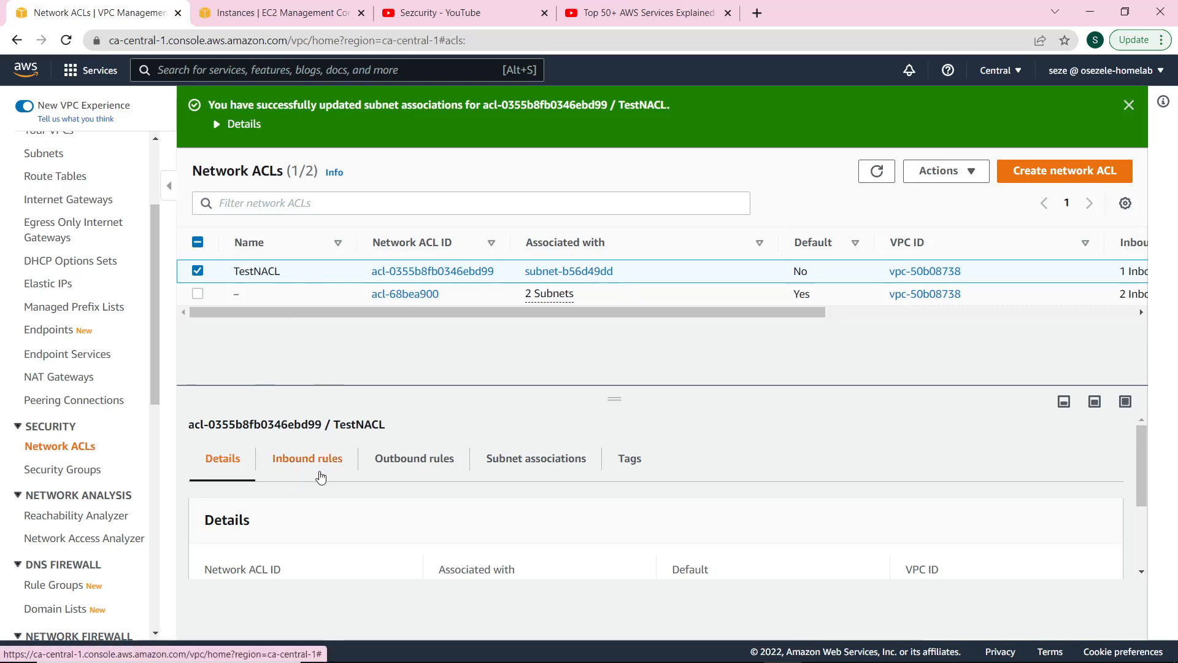
{"action": "left_click", "coordinate": [319, 476]}
{"action": "scroll", "coordinate": [544, 523], "scroll_direction": "down", "scroll_amount": 3}
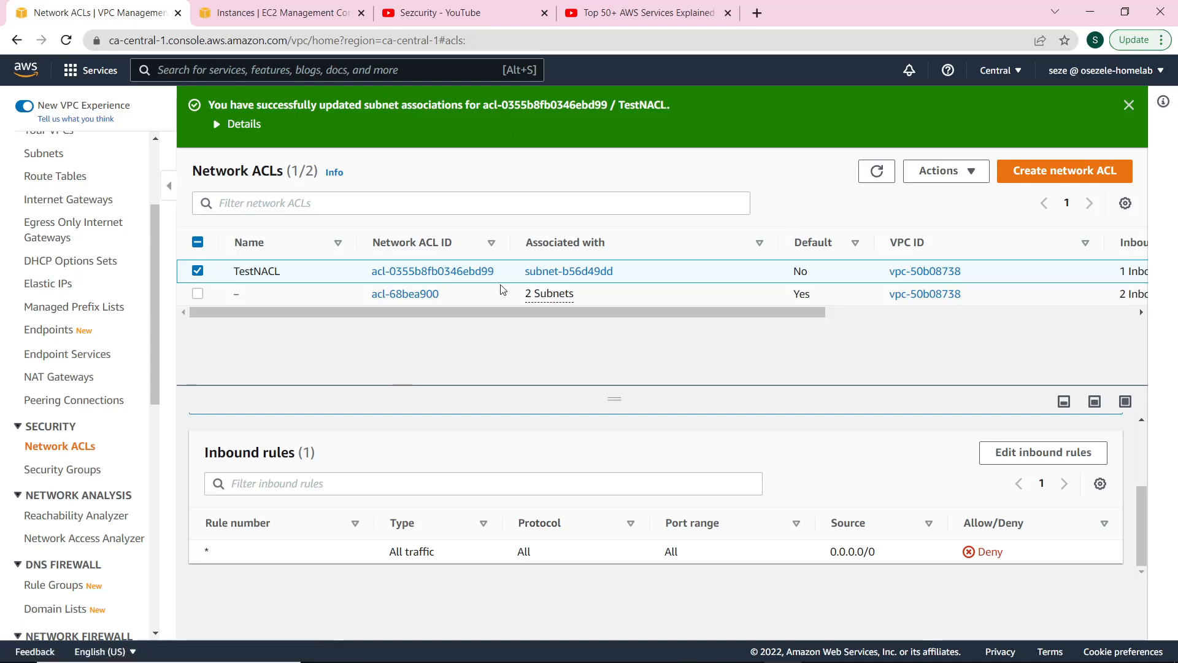
{"action": "scroll", "coordinate": [558, 558], "scroll_direction": "up", "scroll_amount": 2}
{"action": "left_click", "coordinate": [431, 470]}
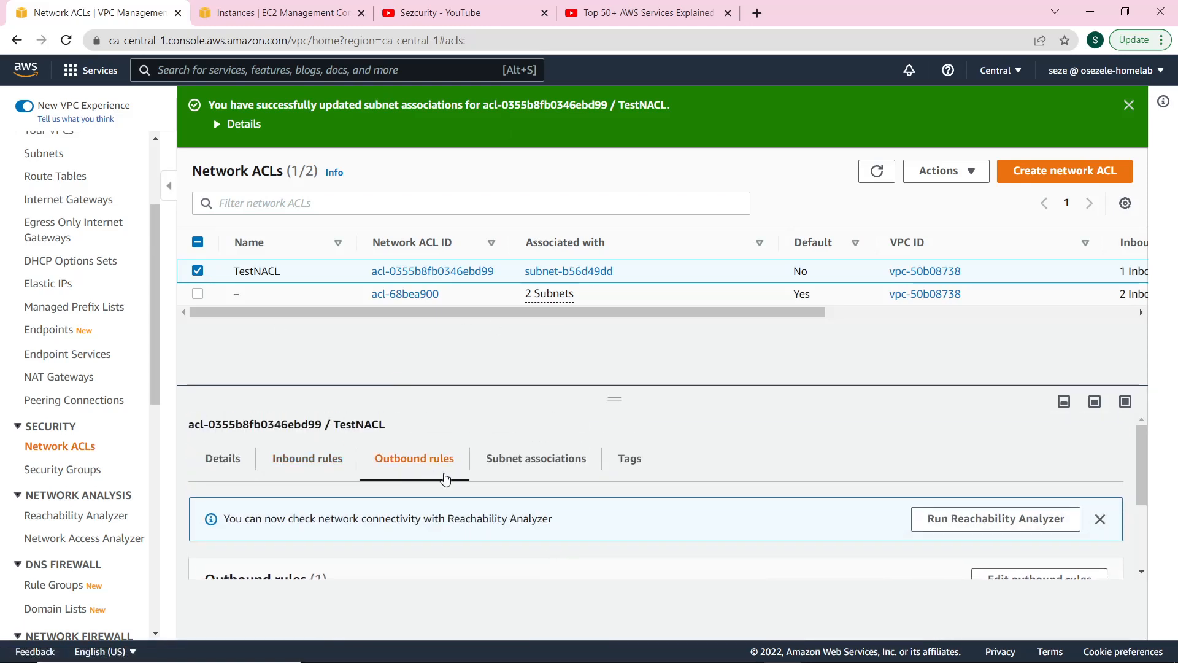
{"action": "scroll", "coordinate": [507, 502], "scroll_direction": "down", "scroll_amount": 2}
{"action": "scroll", "coordinate": [508, 505], "scroll_direction": "up", "scroll_amount": 2}
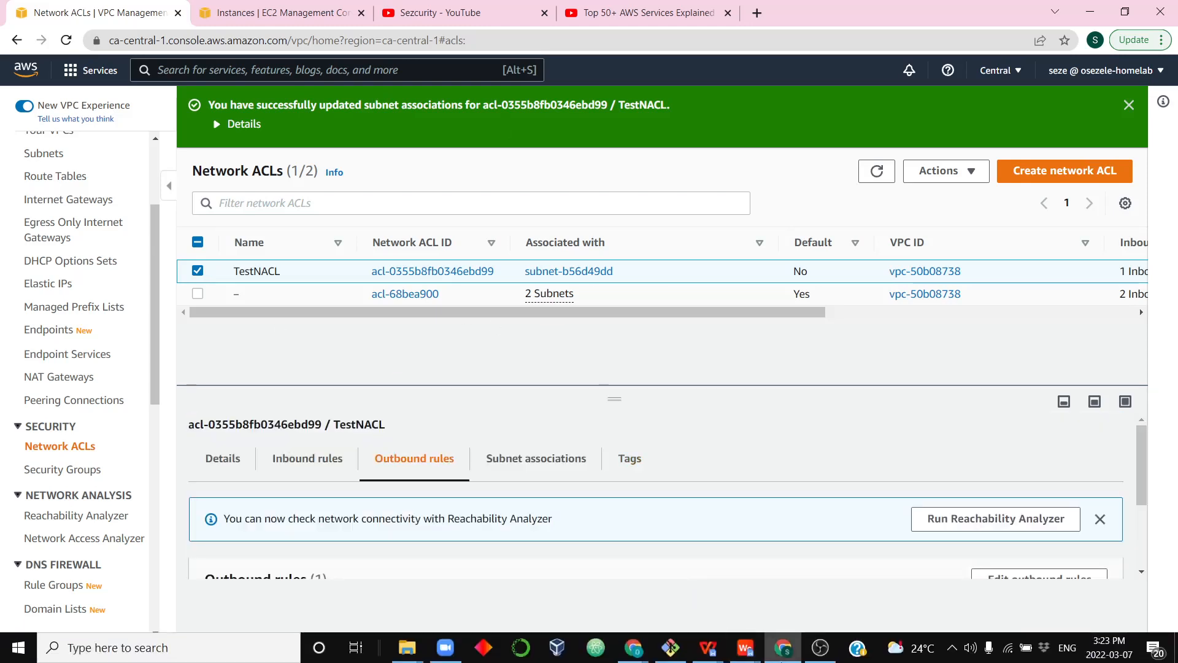
Rerun the ssh -i command to NACLTest in Git Bash and see port 22 time out.
{"action": "left_click", "coordinate": [672, 649]}
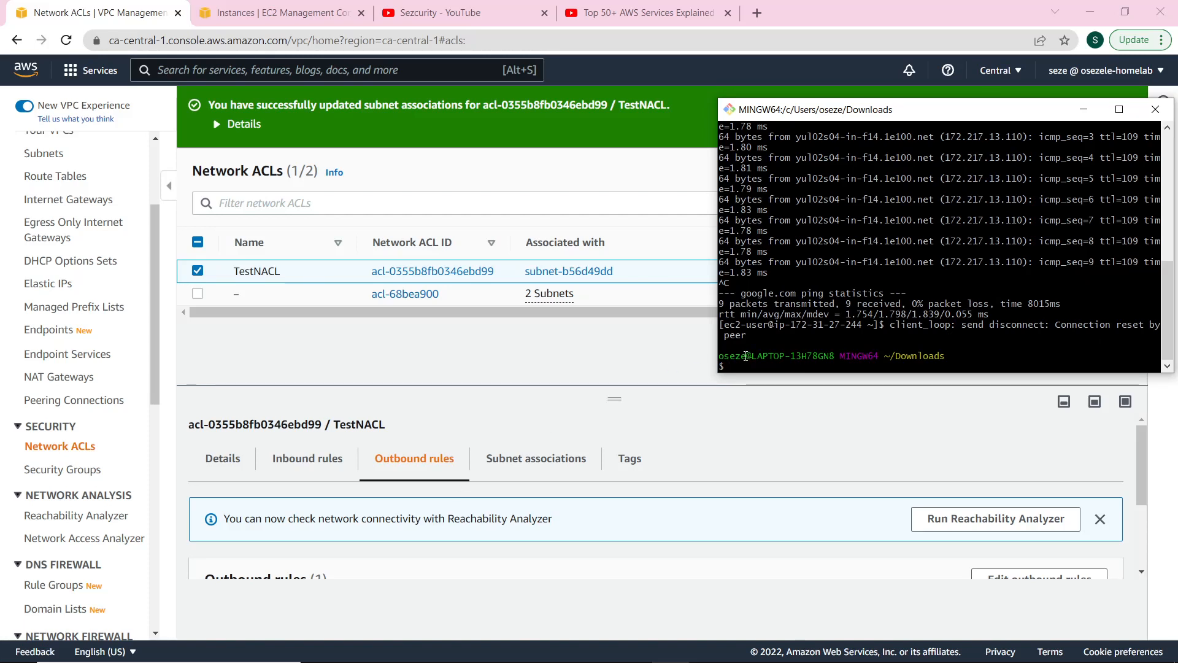
{"action": "key", "text": "Up"}
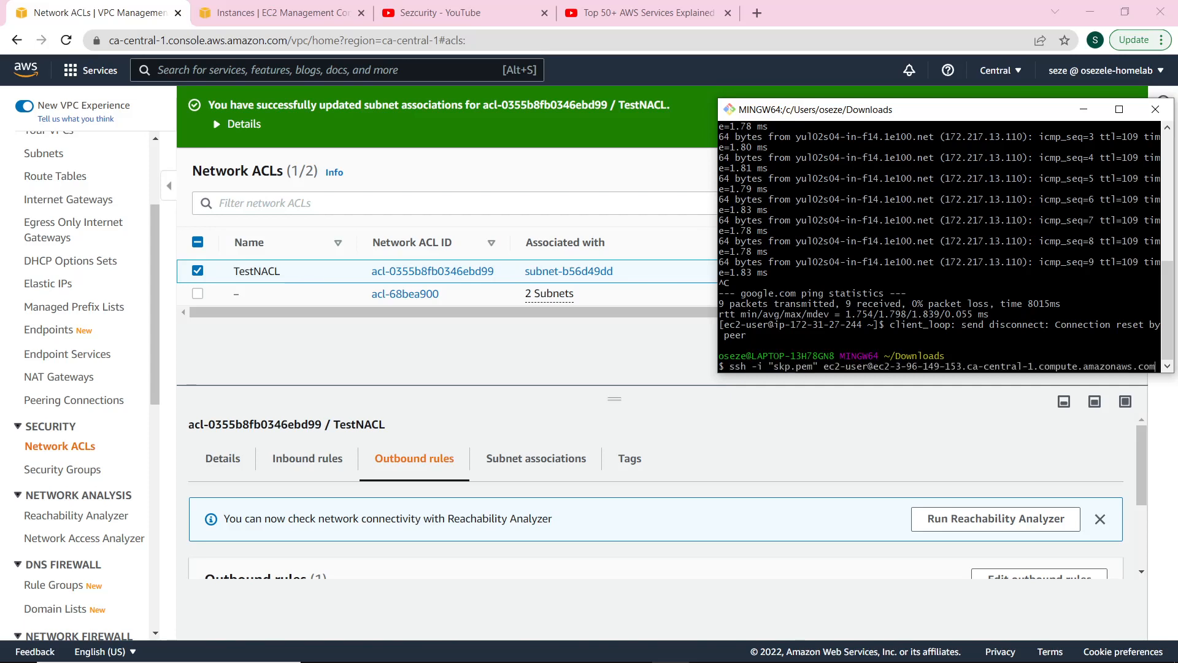
{"action": "key", "text": "Return"}
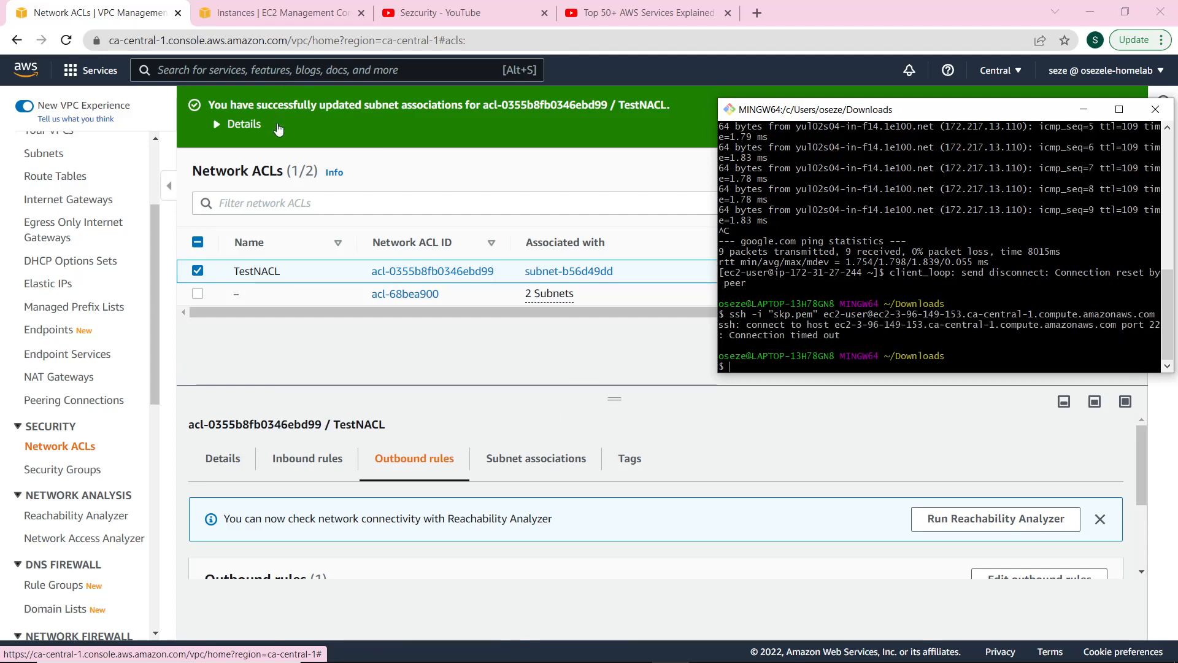
{"action": "left_click", "coordinate": [286, 12]}
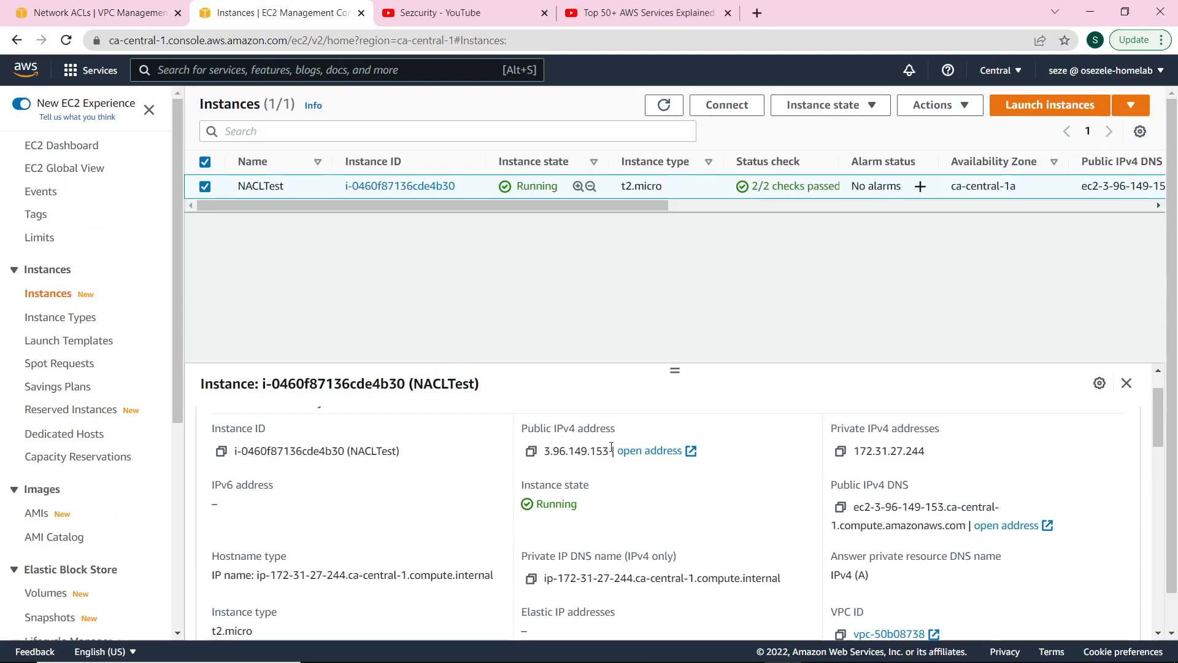
Ping the instance's public IP 3.96.149.153 from Git Bash; all 3 packets are lost.
{"action": "left_click", "coordinate": [531, 451]}
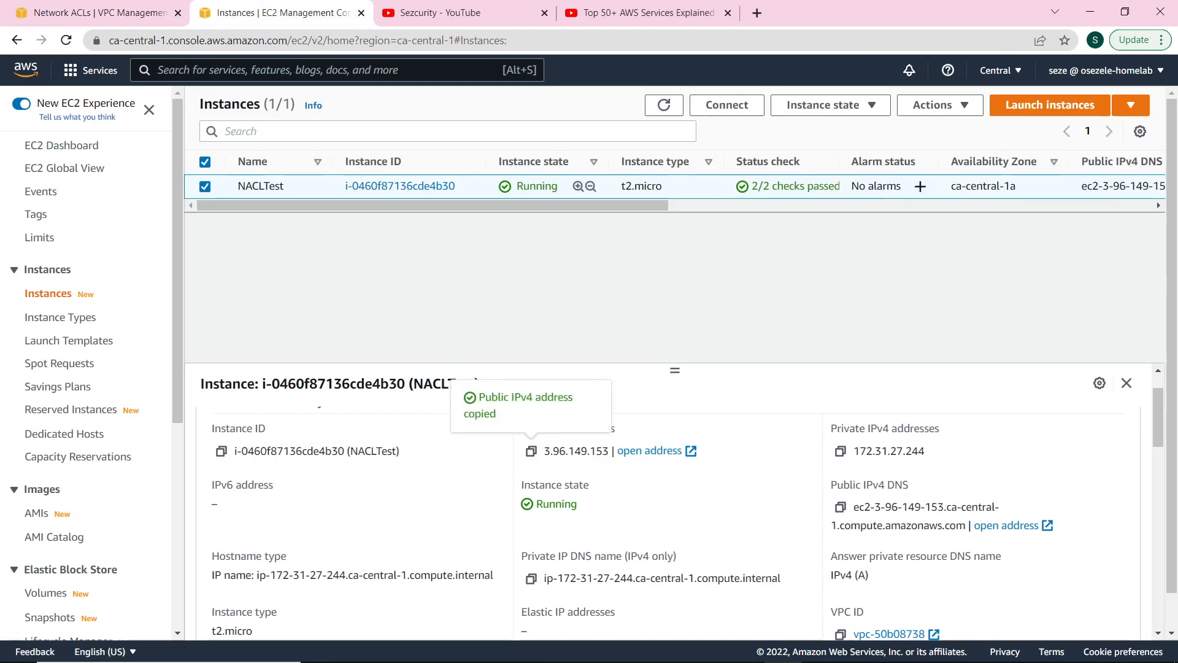
{"action": "left_click", "coordinate": [668, 649]}
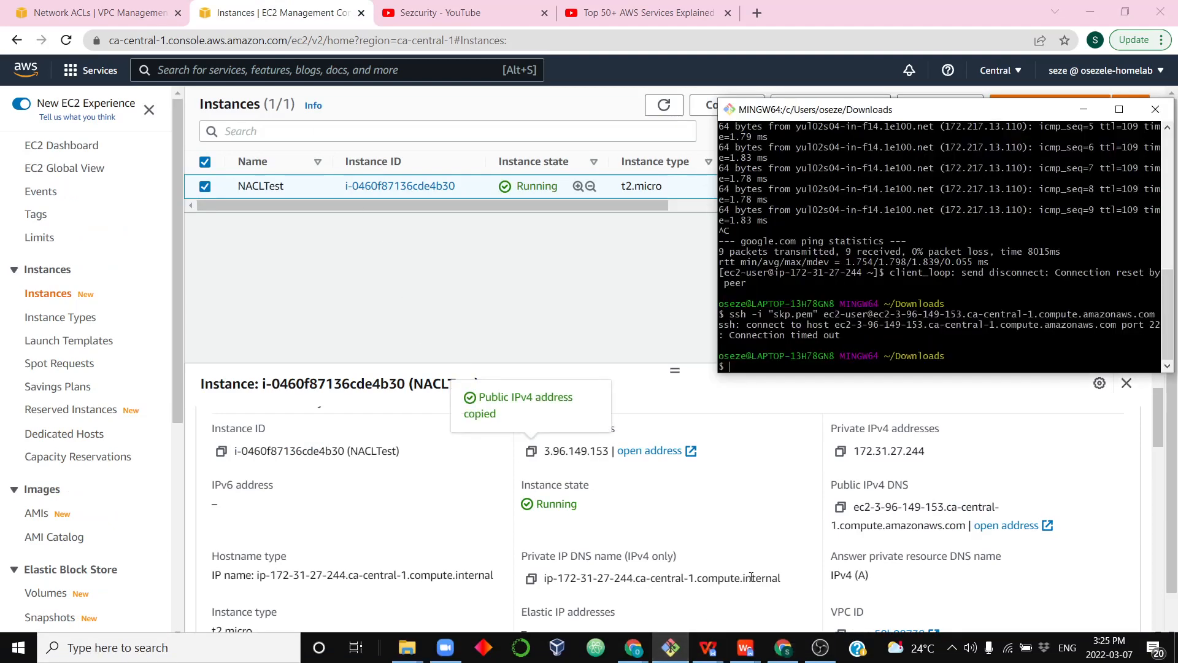
{"action": "type", "text": "pi"}
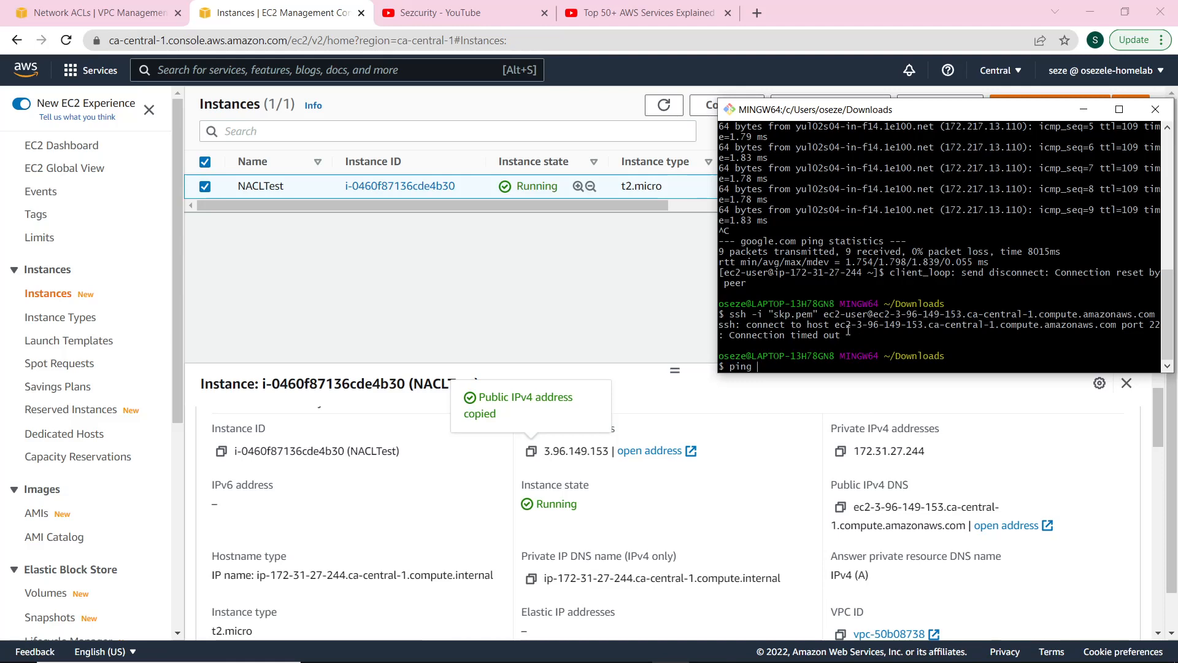
{"action": "type", "text": "ng"}
{"action": "right_click", "coordinate": [824, 360]}
{"action": "left_click", "coordinate": [854, 406]}
{"action": "key", "text": "Return"}
{"action": "scroll", "coordinate": [767, 319], "scroll_direction": "up", "scroll_amount": 1}
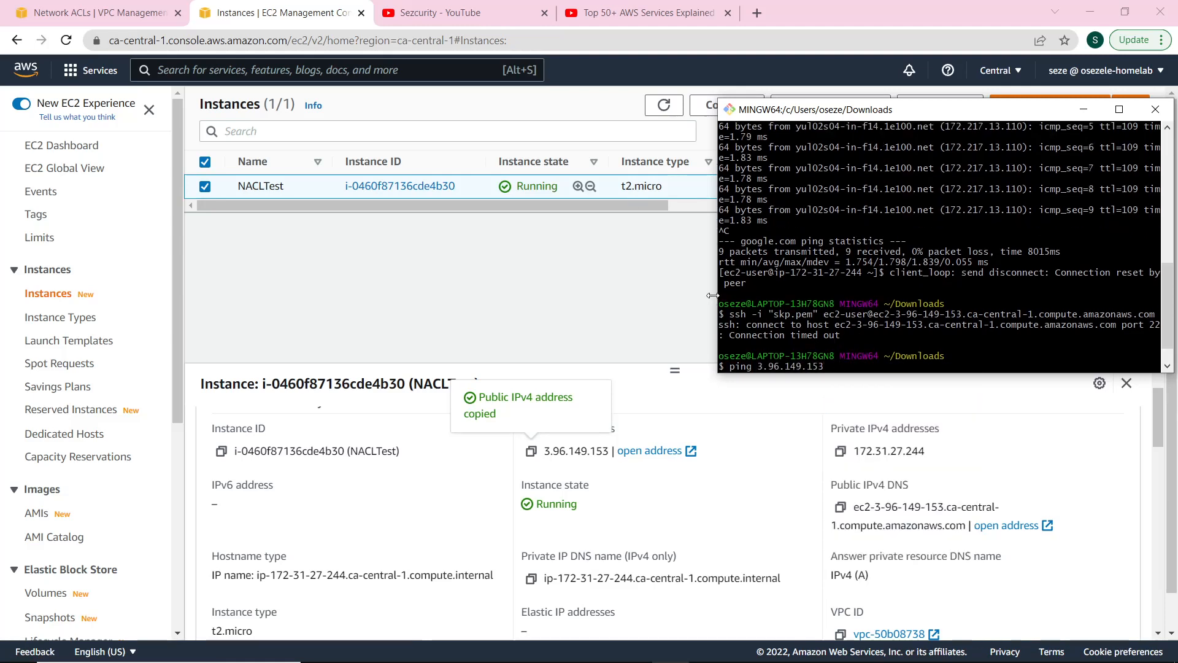
{"action": "scroll", "coordinate": [848, 348], "scroll_direction": "down", "scroll_amount": 1}
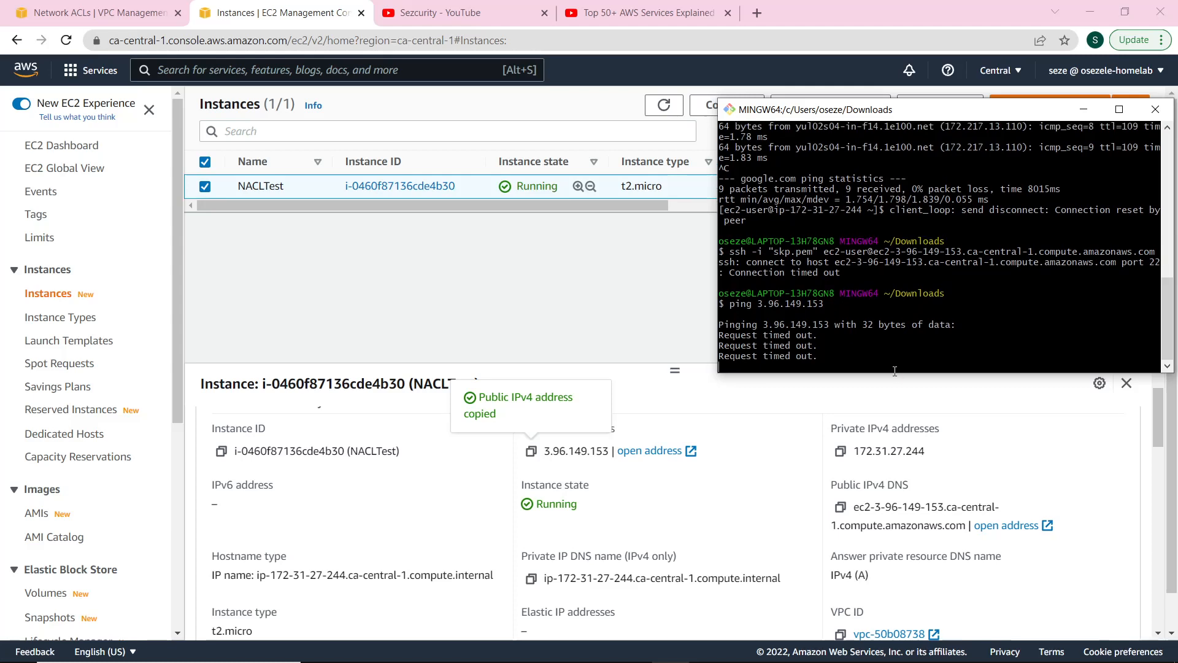
{"action": "key", "text": "ctrl+c"}
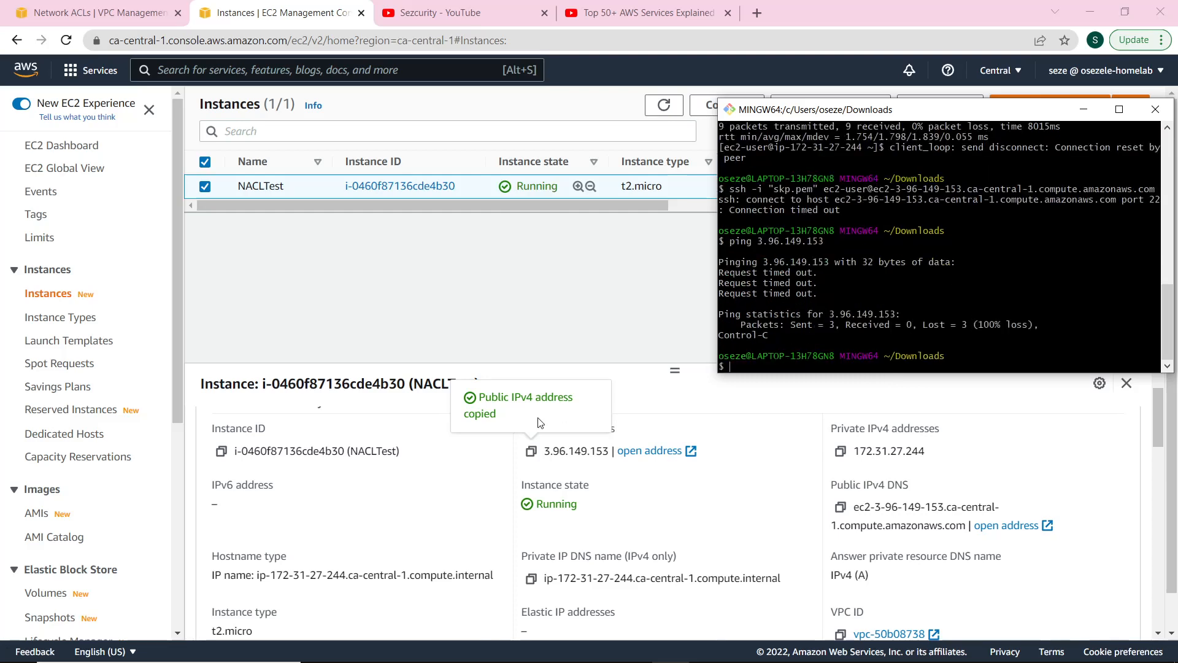
{"action": "left_click", "coordinate": [587, 309]}
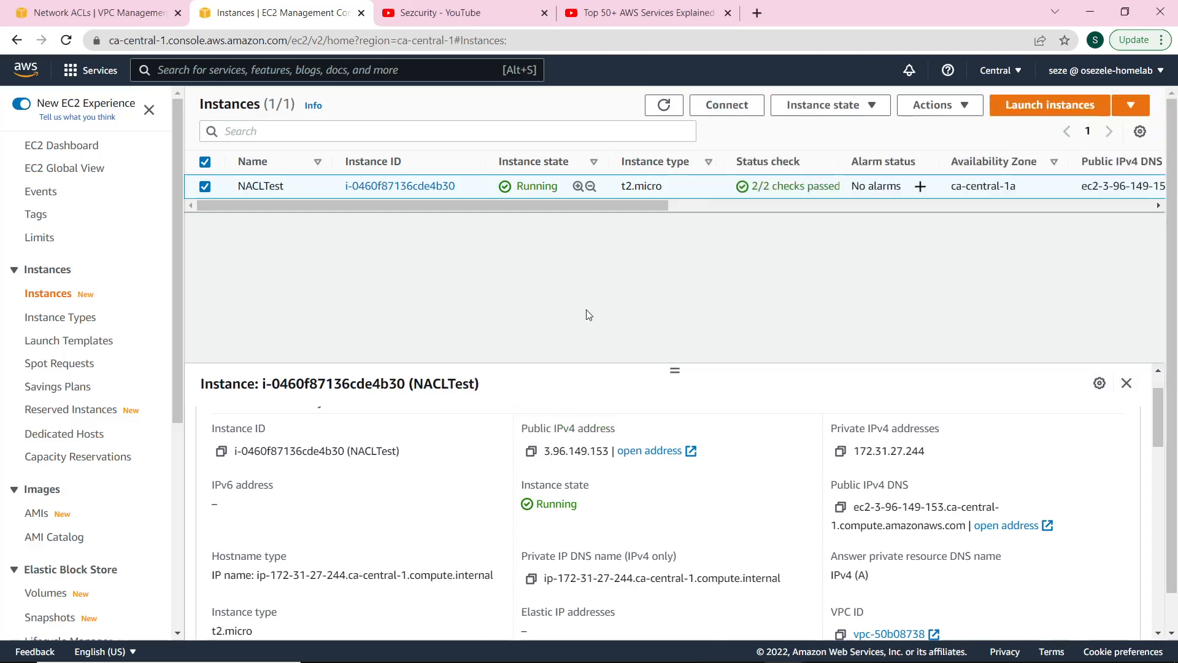
{"action": "key", "text": "ctrl+shift+Tab"}
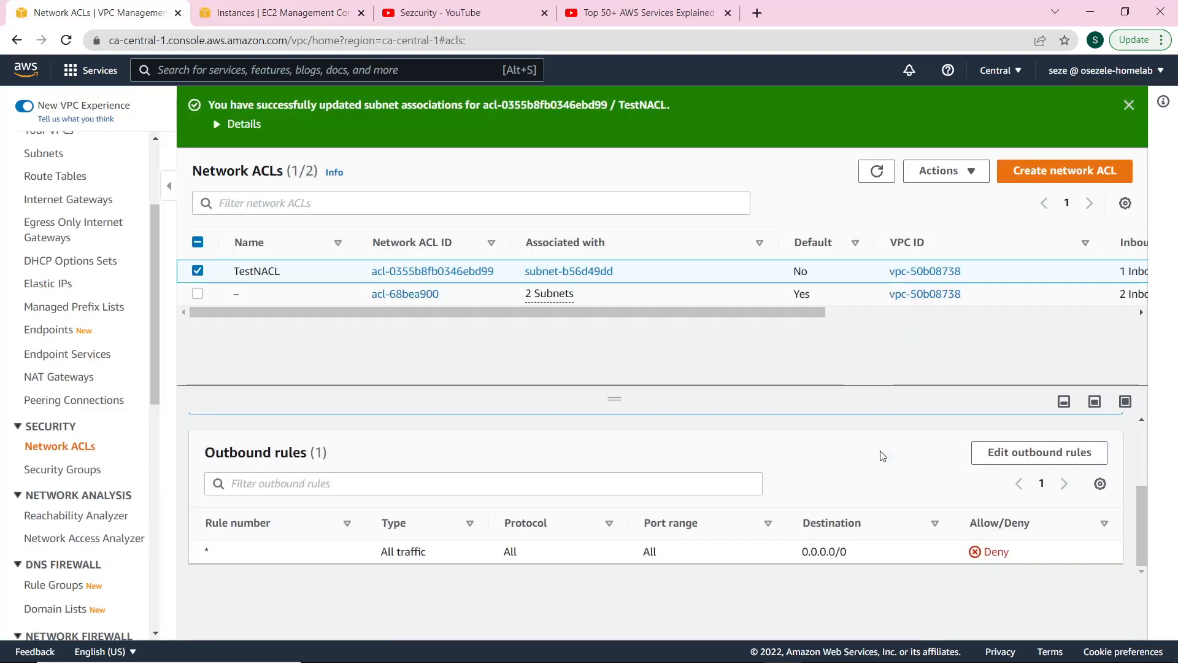
Open TestNACL's inbound rules in the rule editor.
{"action": "scroll", "coordinate": [935, 469], "scroll_direction": "down", "scroll_amount": 3}
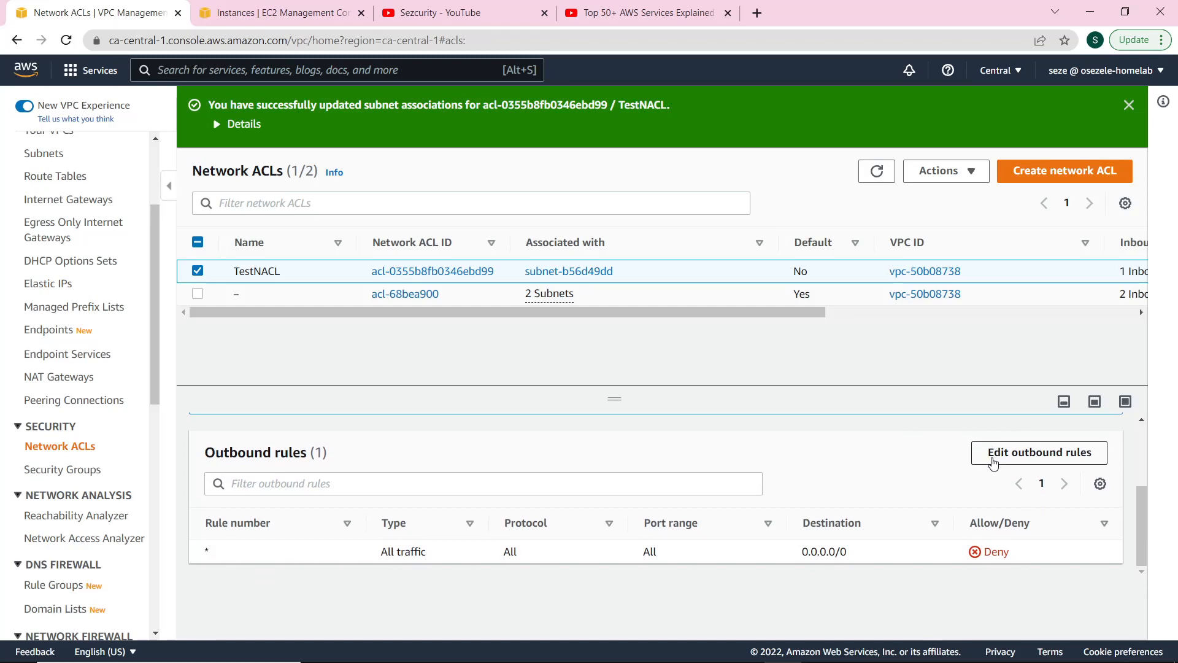
{"action": "scroll", "coordinate": [960, 479], "scroll_direction": "up", "scroll_amount": 3}
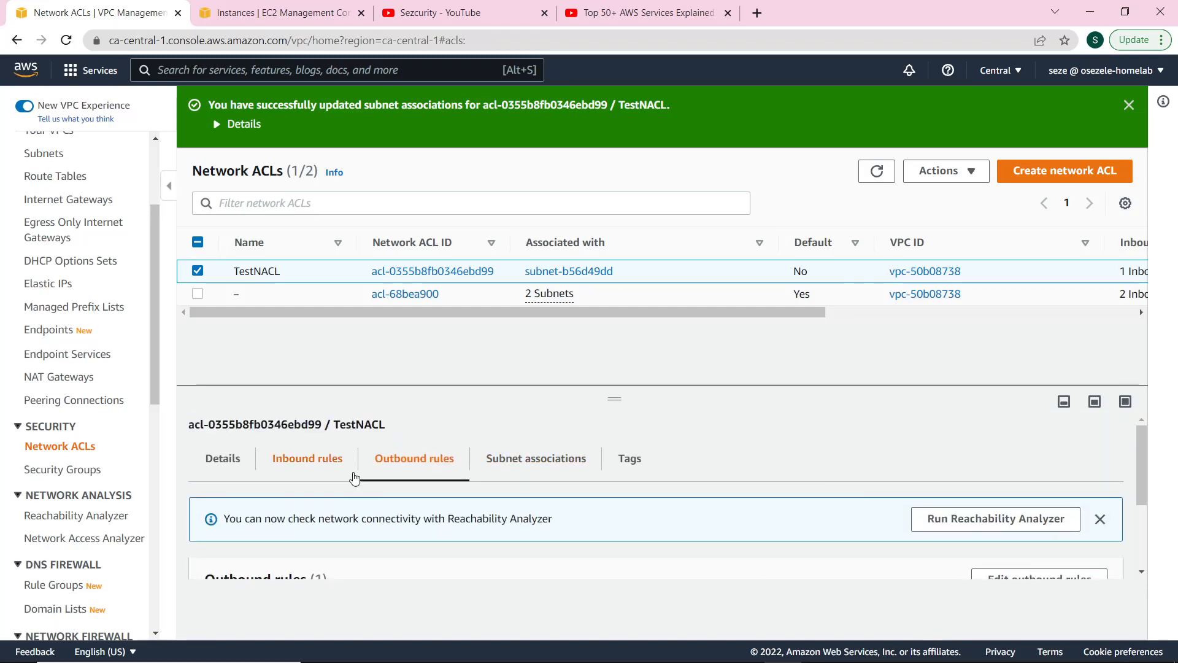
{"action": "left_click", "coordinate": [308, 458]}
{"action": "scroll", "coordinate": [1079, 558], "scroll_direction": "down", "scroll_amount": 1}
{"action": "scroll", "coordinate": [1048, 561], "scroll_direction": "up", "scroll_amount": 1}
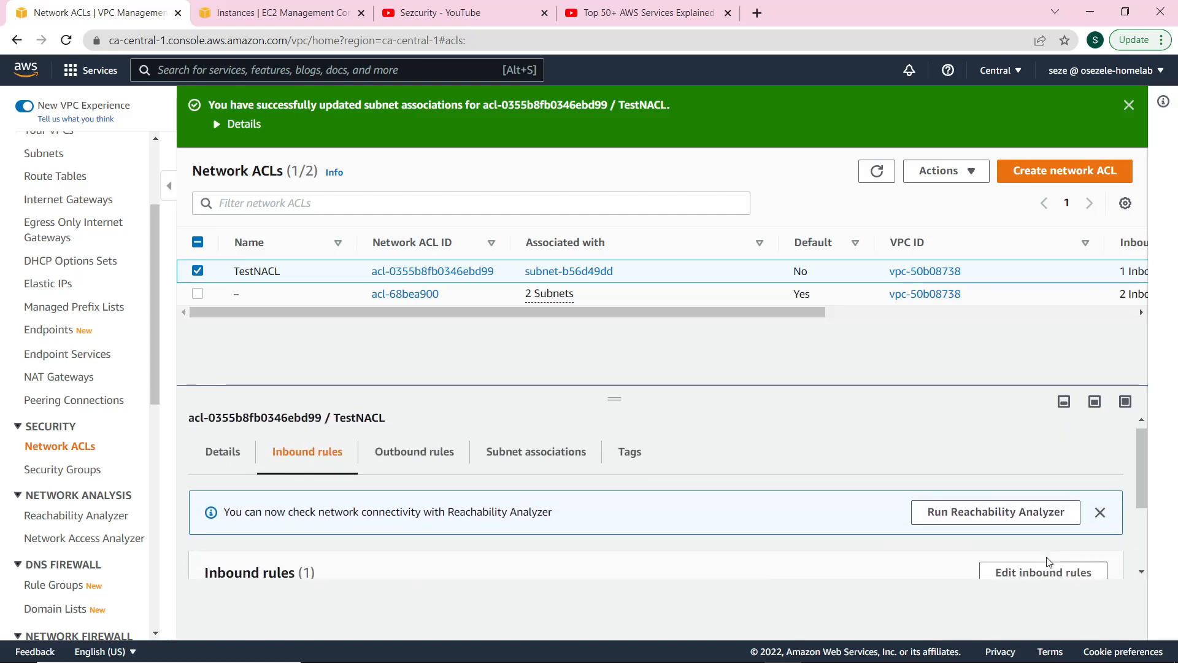
{"action": "scroll", "coordinate": [1048, 562], "scroll_direction": "down", "scroll_amount": 2}
{"action": "left_click", "coordinate": [1029, 461]}
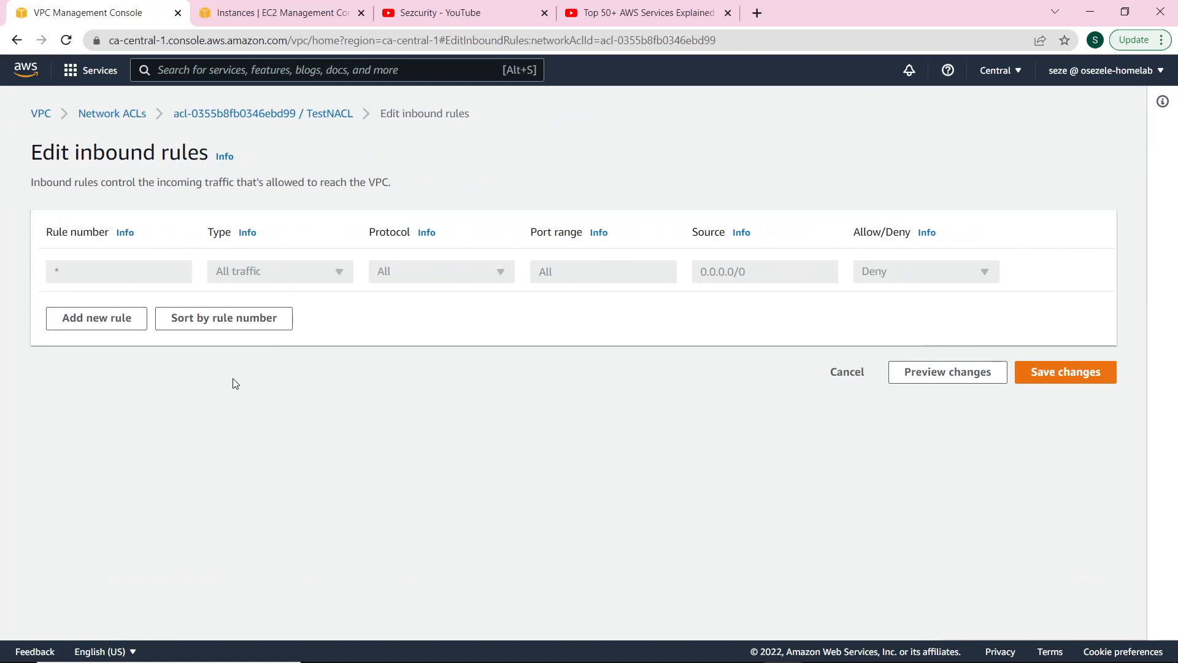
Add inbound rule 100: Custom ICMP - IPv4, Echo Request, Allow from 0.0.0.0/0, and save.
{"action": "left_click", "coordinate": [98, 321]}
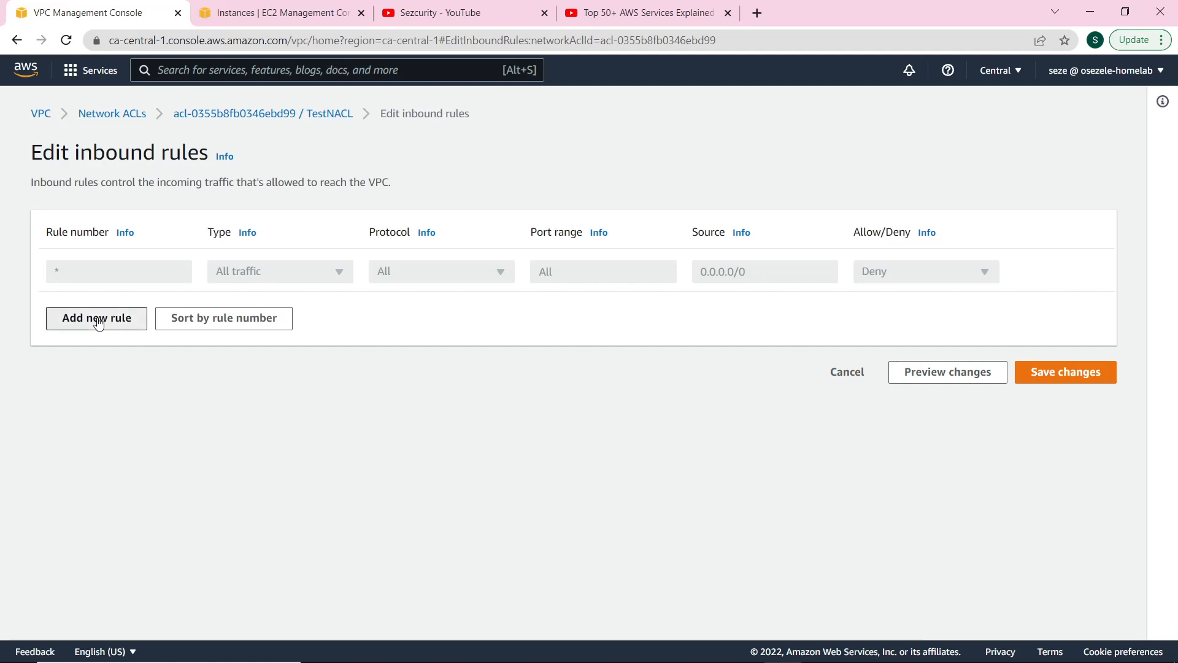
{"action": "left_click", "coordinate": [188, 279]}
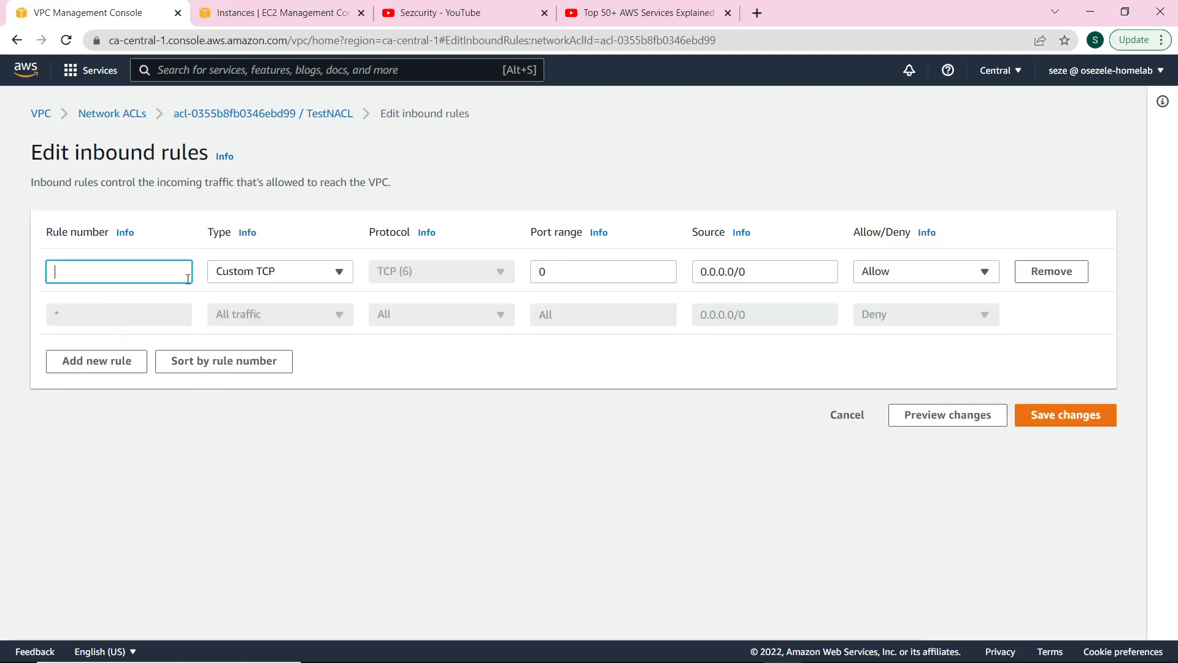
{"action": "type", "text": "100"}
{"action": "left_click", "coordinate": [313, 264]}
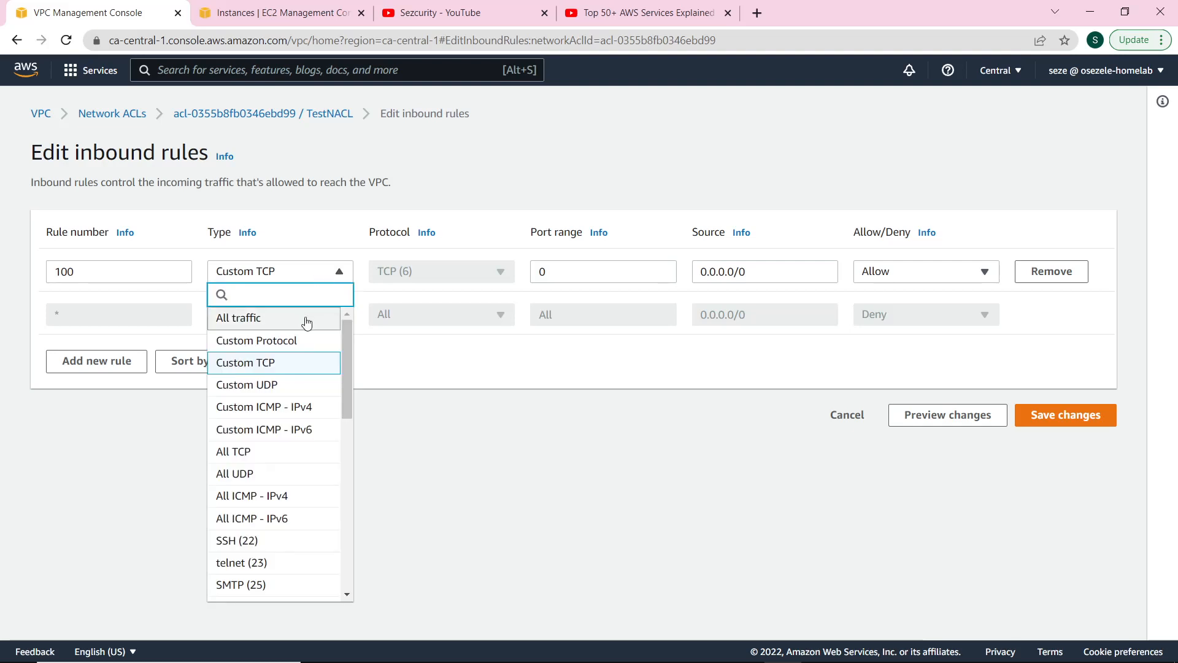
{"action": "left_click", "coordinate": [325, 409]}
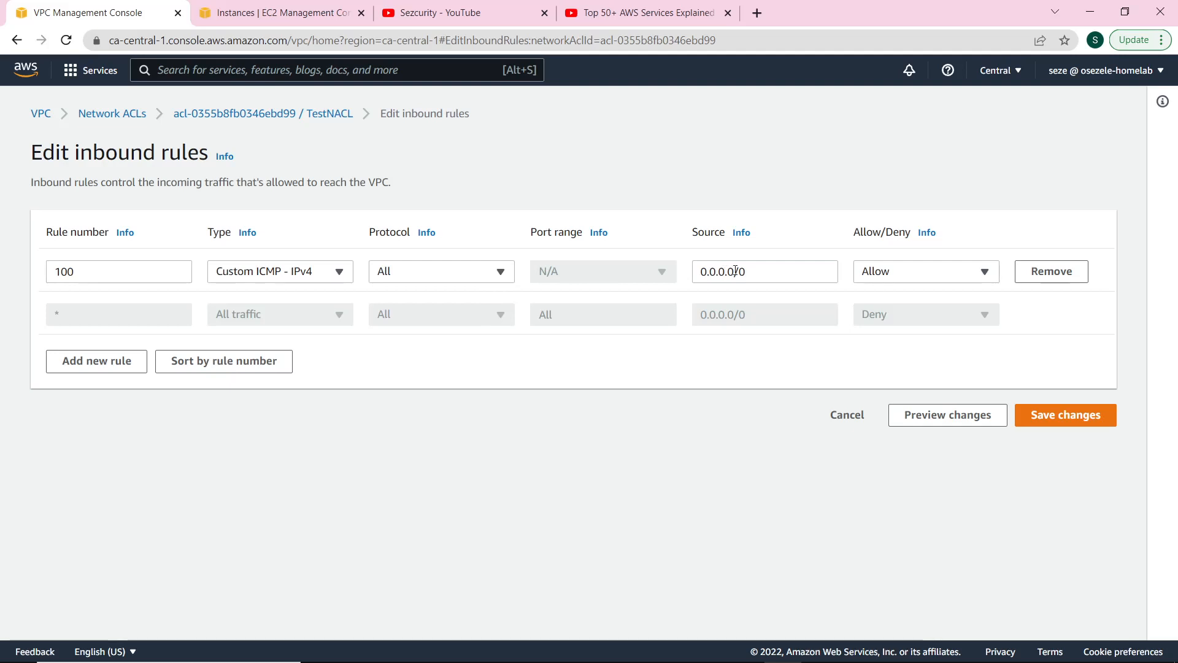
{"action": "left_click", "coordinate": [884, 280]}
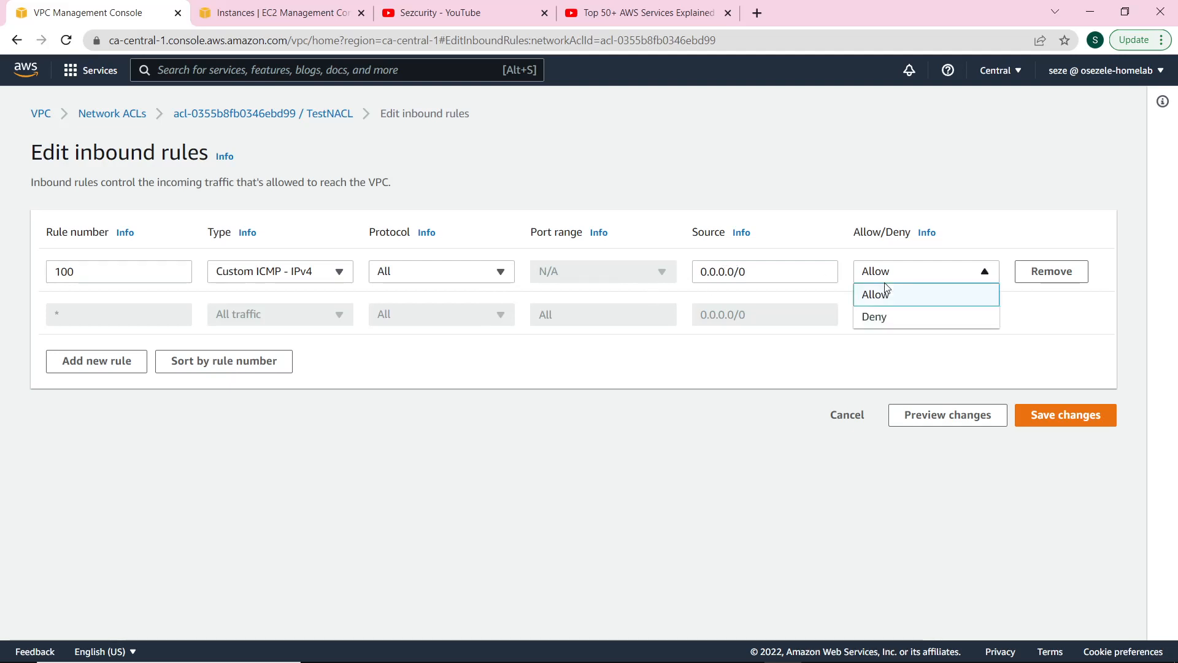
{"action": "left_click", "coordinate": [886, 290]}
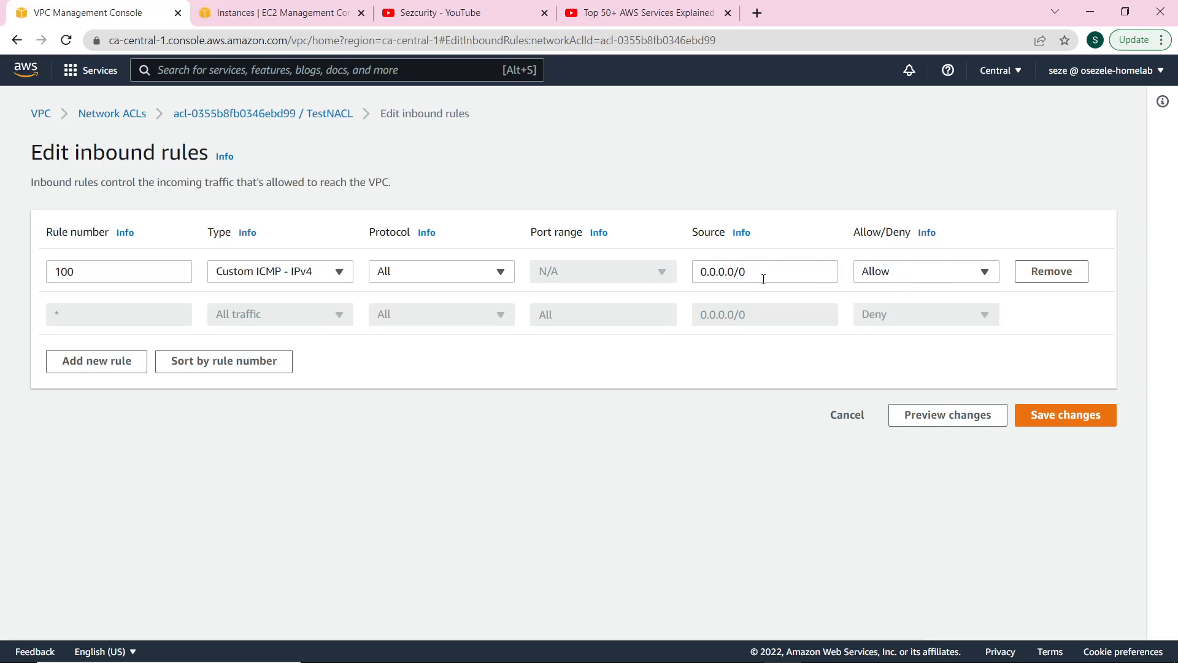
{"action": "left_click", "coordinate": [454, 277]}
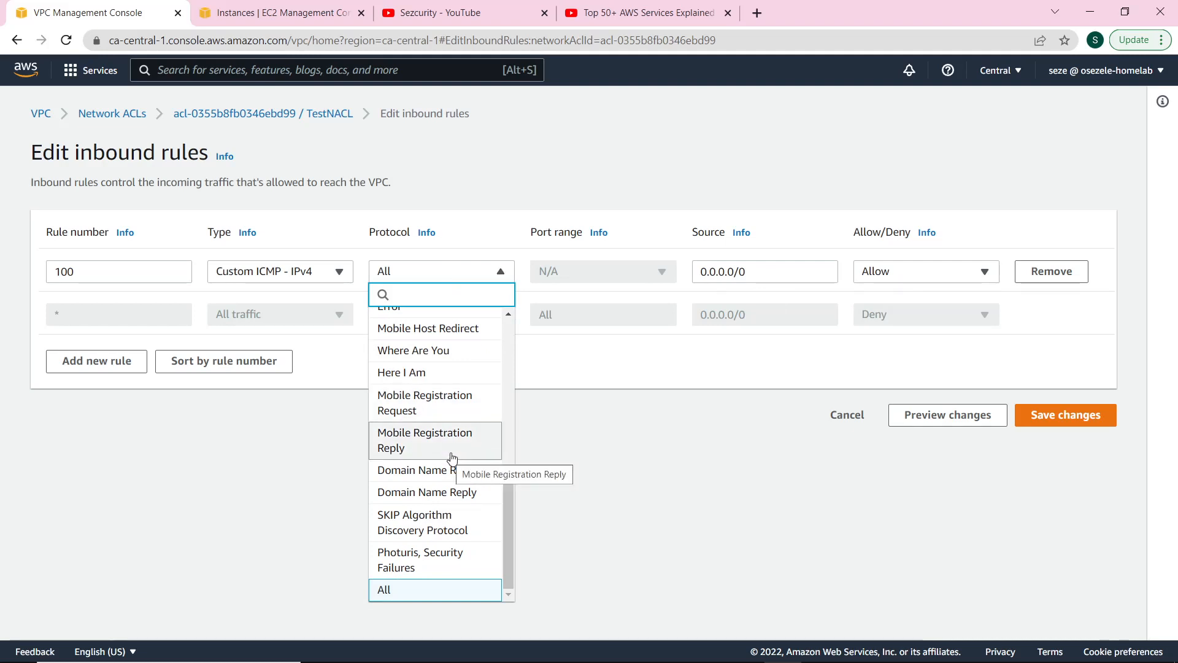
{"action": "scroll", "coordinate": [454, 429], "scroll_direction": "up", "scroll_amount": 8}
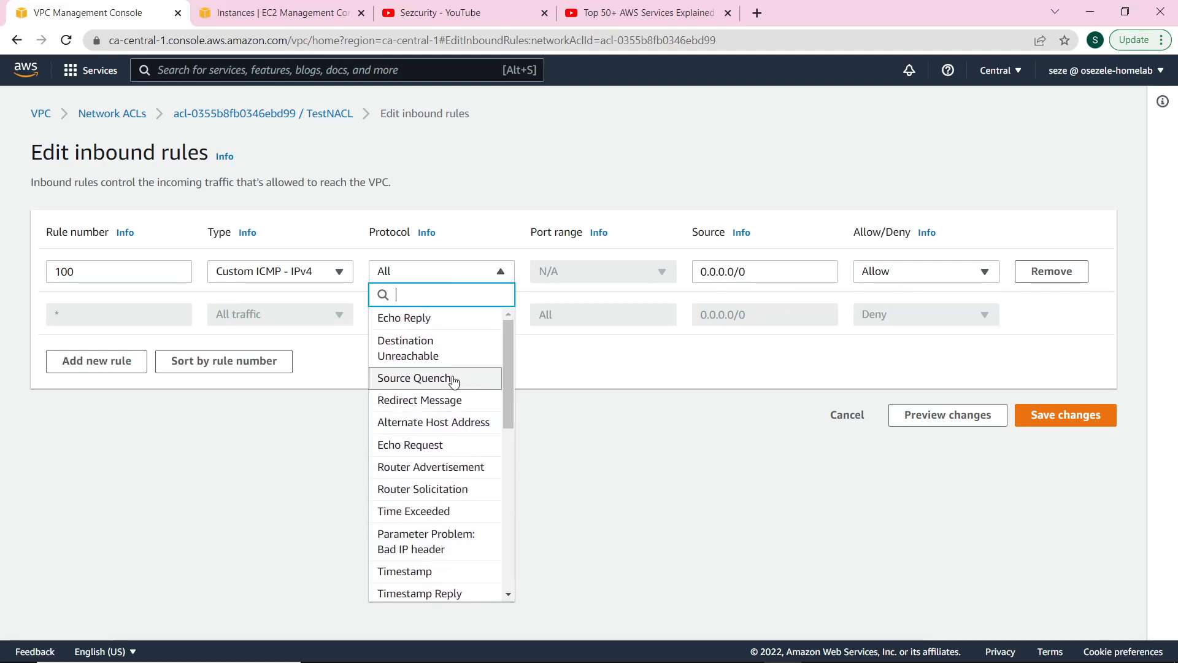
{"action": "left_click", "coordinate": [440, 446]}
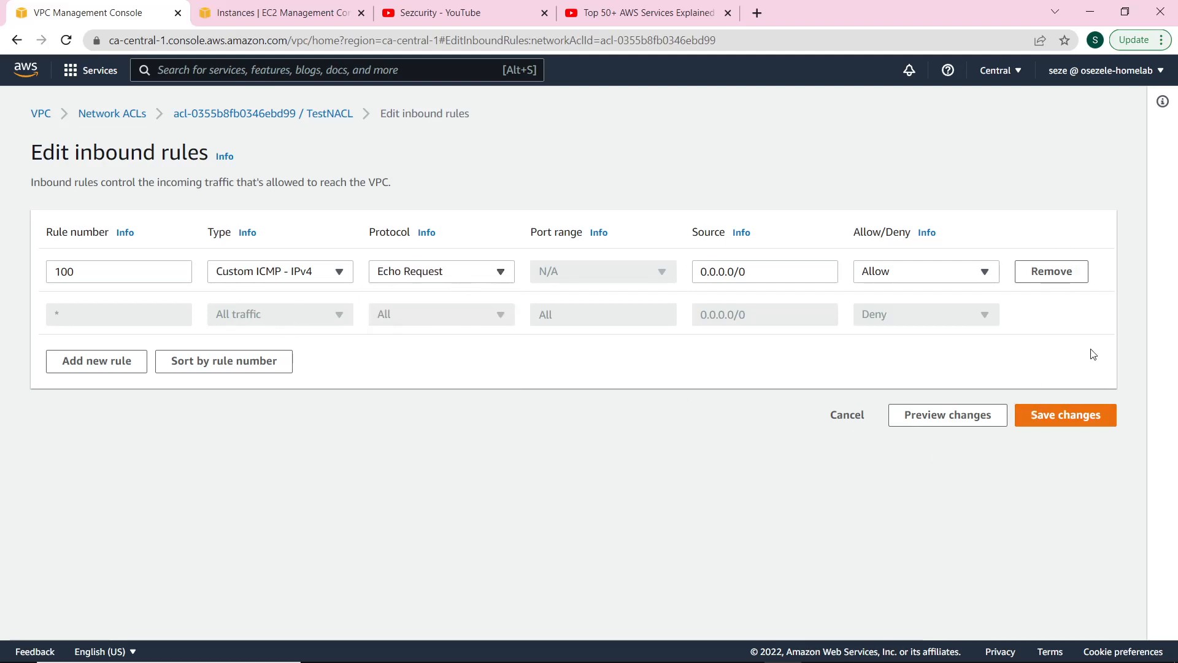
{"action": "left_click", "coordinate": [1094, 421]}
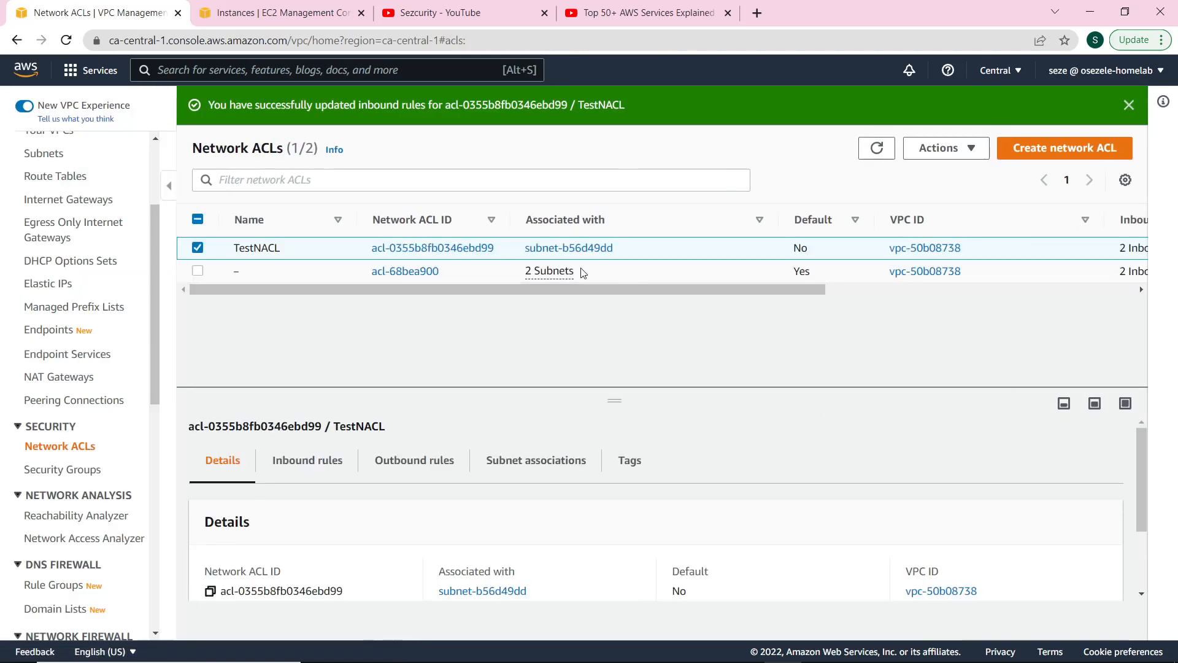
Confirm TestNACL now lists two inbound rules.
{"action": "scroll", "coordinate": [841, 511], "scroll_direction": "down", "scroll_amount": 3}
{"action": "scroll", "coordinate": [845, 495], "scroll_direction": "up", "scroll_amount": 2}
{"action": "left_click", "coordinate": [307, 460]}
{"action": "scroll", "coordinate": [395, 519], "scroll_direction": "down", "scroll_amount": 2}
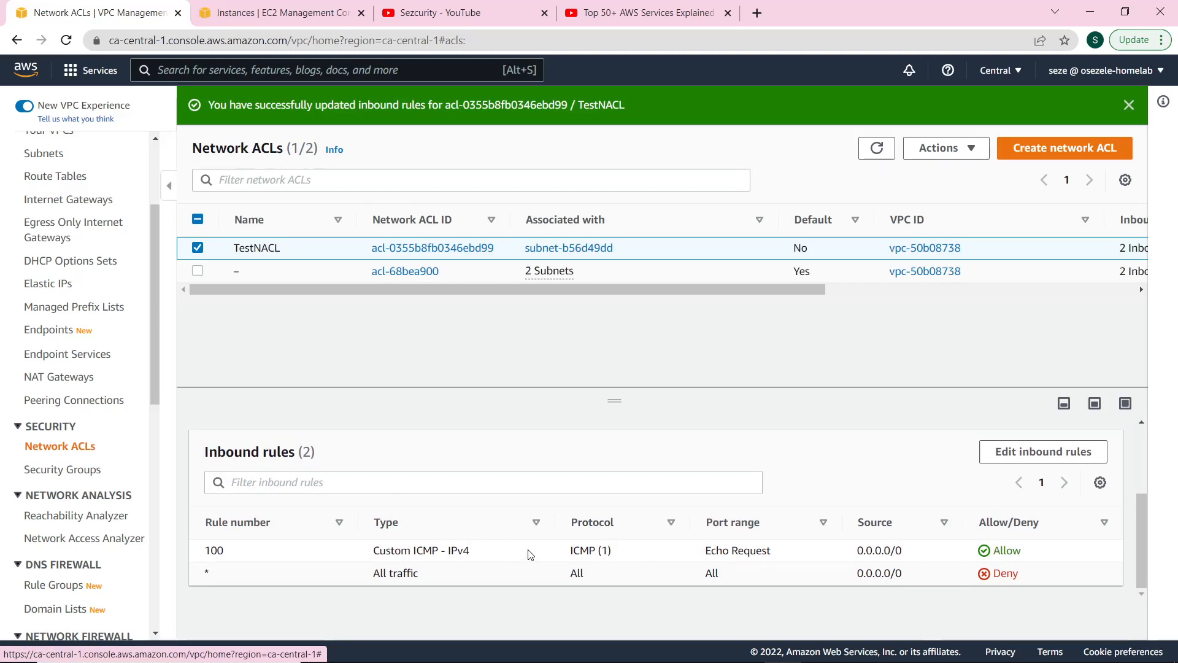
Re-run the ping to 3.96.149.153 in Git Bash; all 3 packets are still lost.
{"action": "left_click", "coordinate": [671, 647]}
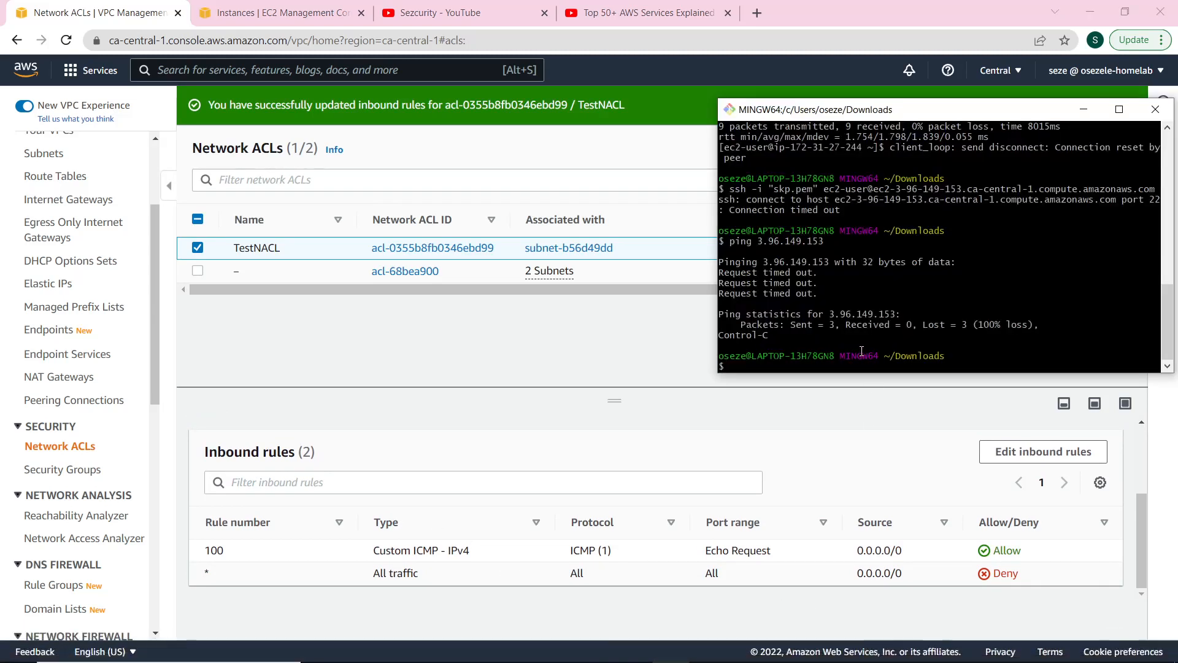
{"action": "key", "text": "Up"}
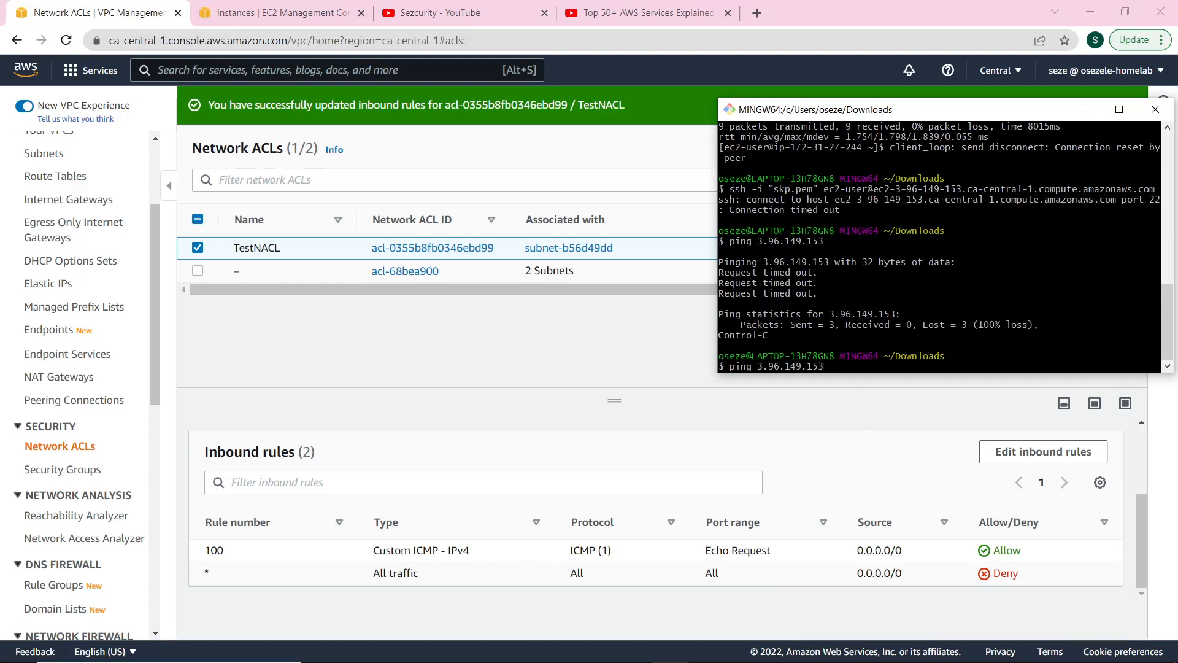
{"action": "key", "text": "Return"}
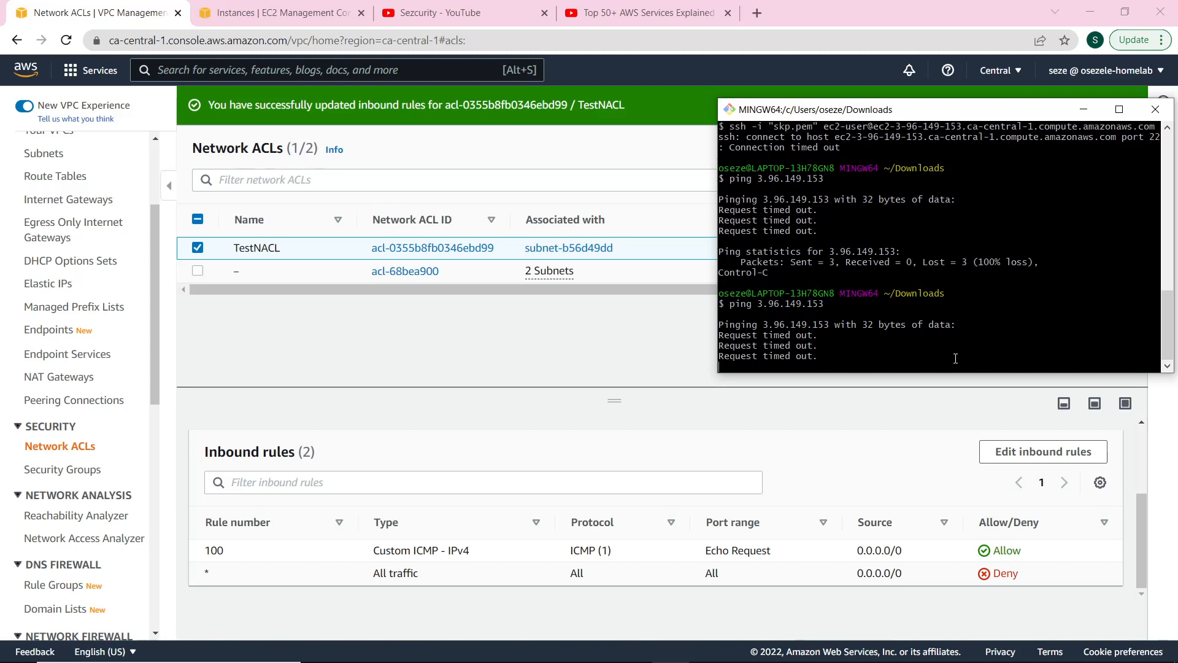
{"action": "key", "text": "ctrl+c"}
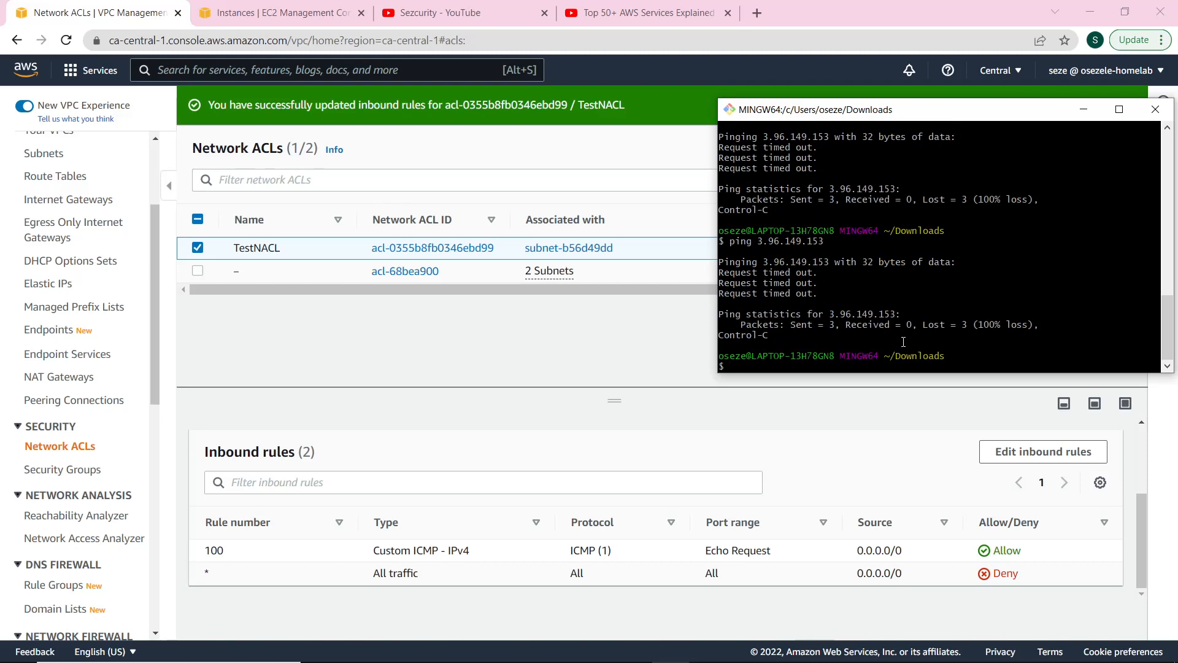
{"action": "left_click", "coordinate": [884, 481]}
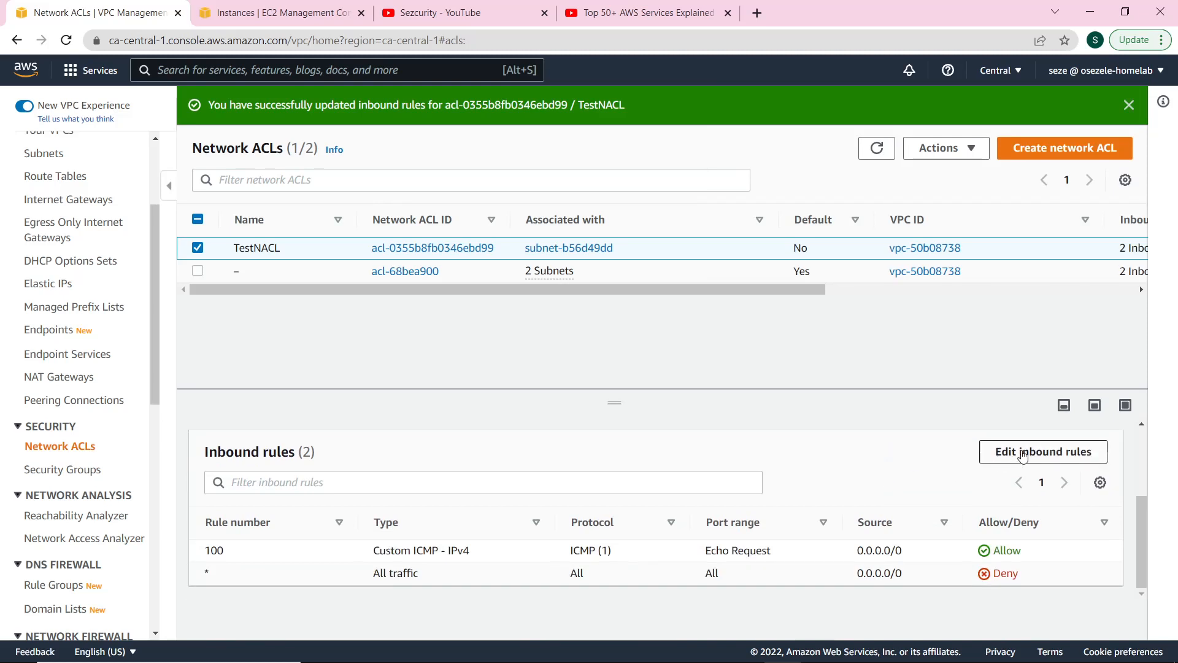
Add TestNACL outbound rule 100: Custom ICMP - IPv4, protocol All, Allow to 0.0.0.0/0, and save.
{"action": "scroll", "coordinate": [798, 485], "scroll_direction": "up", "scroll_amount": 2}
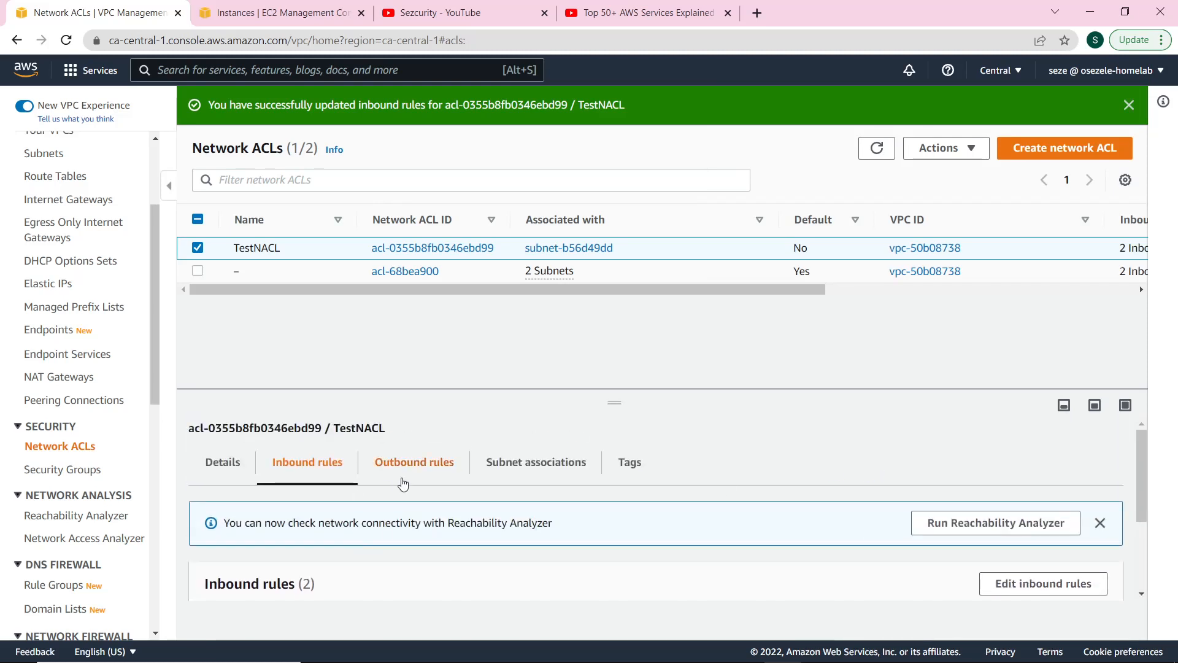
{"action": "left_click", "coordinate": [407, 484]}
{"action": "scroll", "coordinate": [515, 491], "scroll_direction": "down", "scroll_amount": 2}
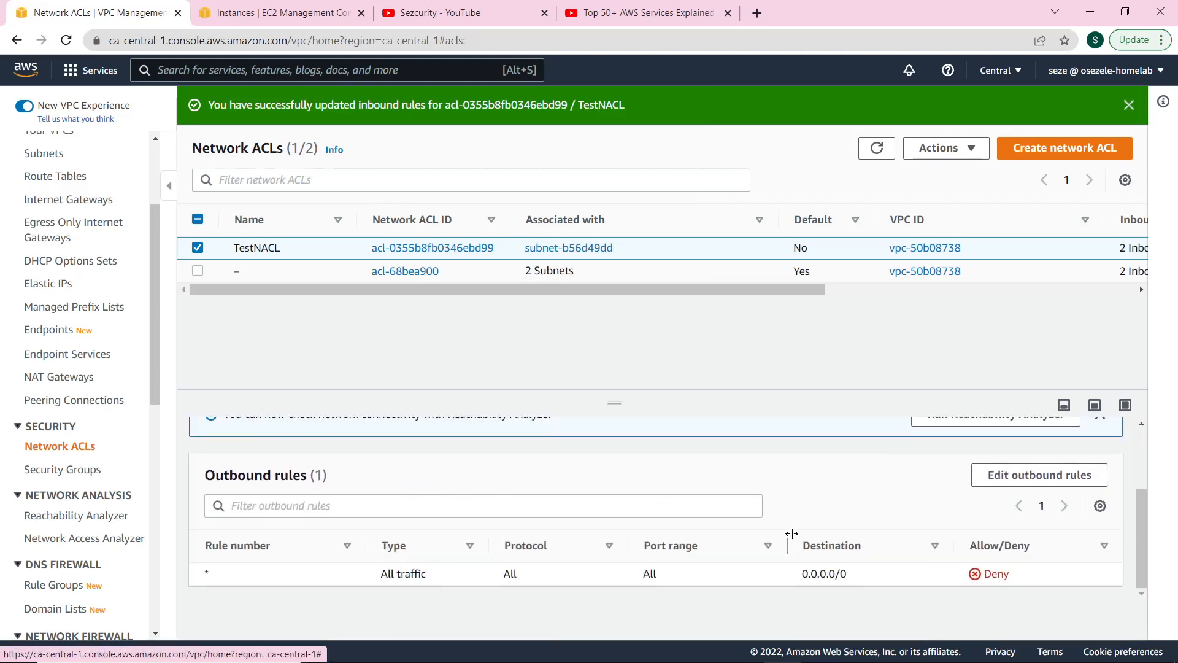
{"action": "left_click", "coordinate": [995, 482]}
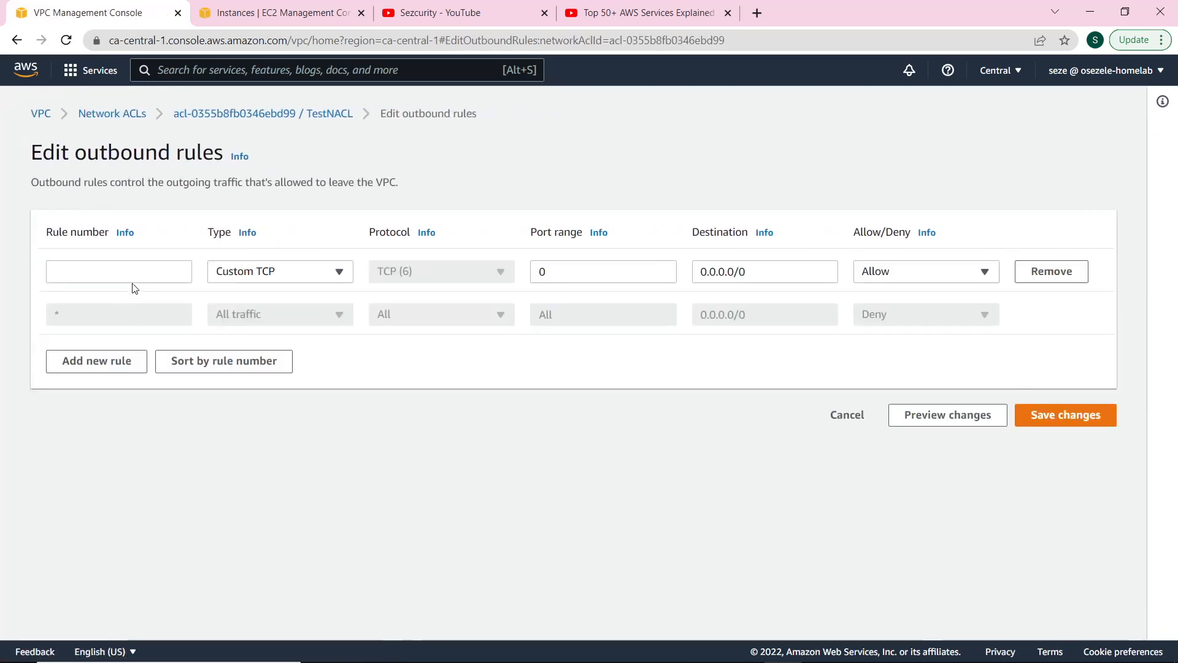
{"action": "left_click", "coordinate": [134, 276]}
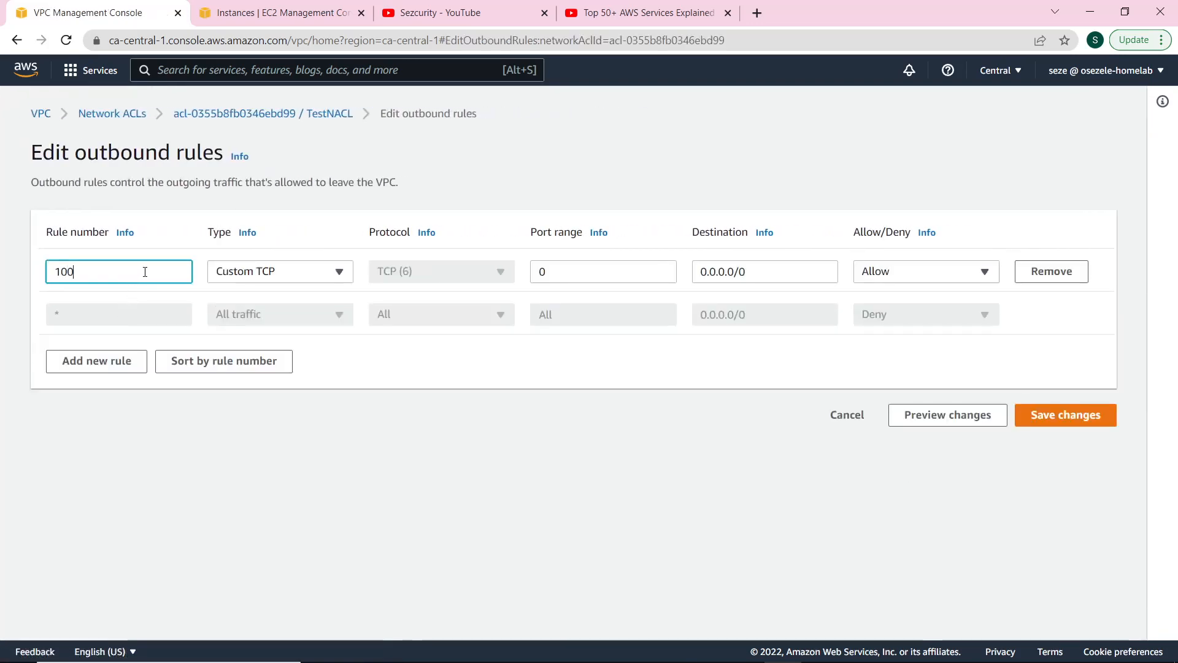
{"action": "left_click", "coordinate": [286, 275]}
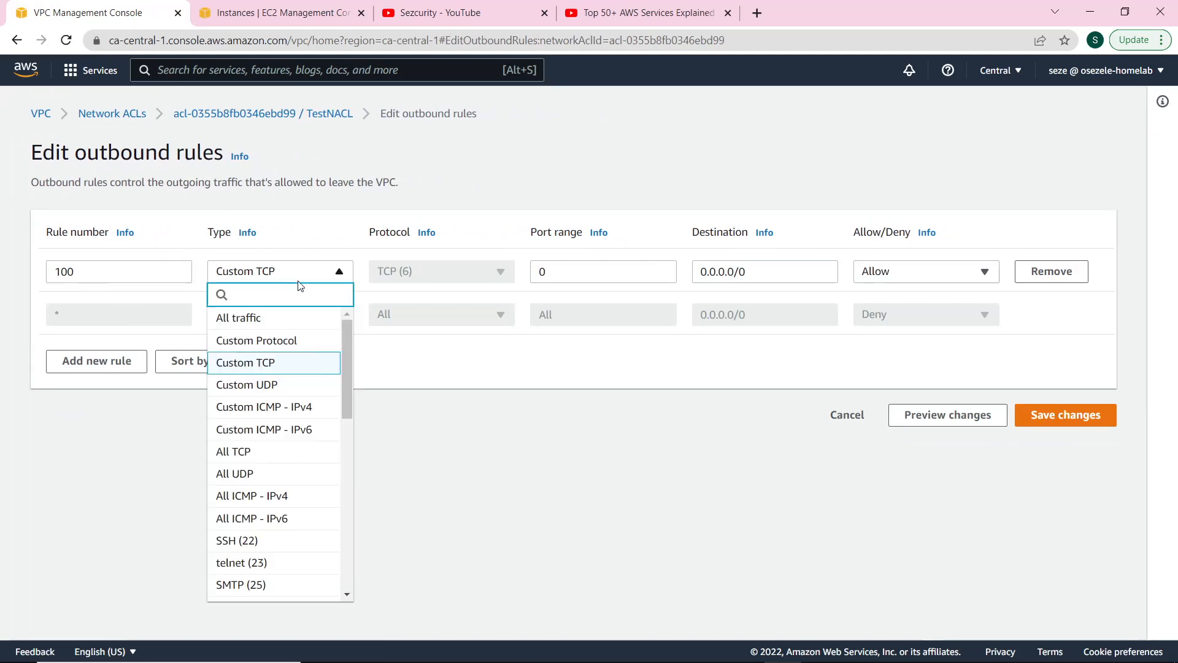
{"action": "left_click", "coordinate": [305, 410]}
{"action": "left_click", "coordinate": [434, 272]}
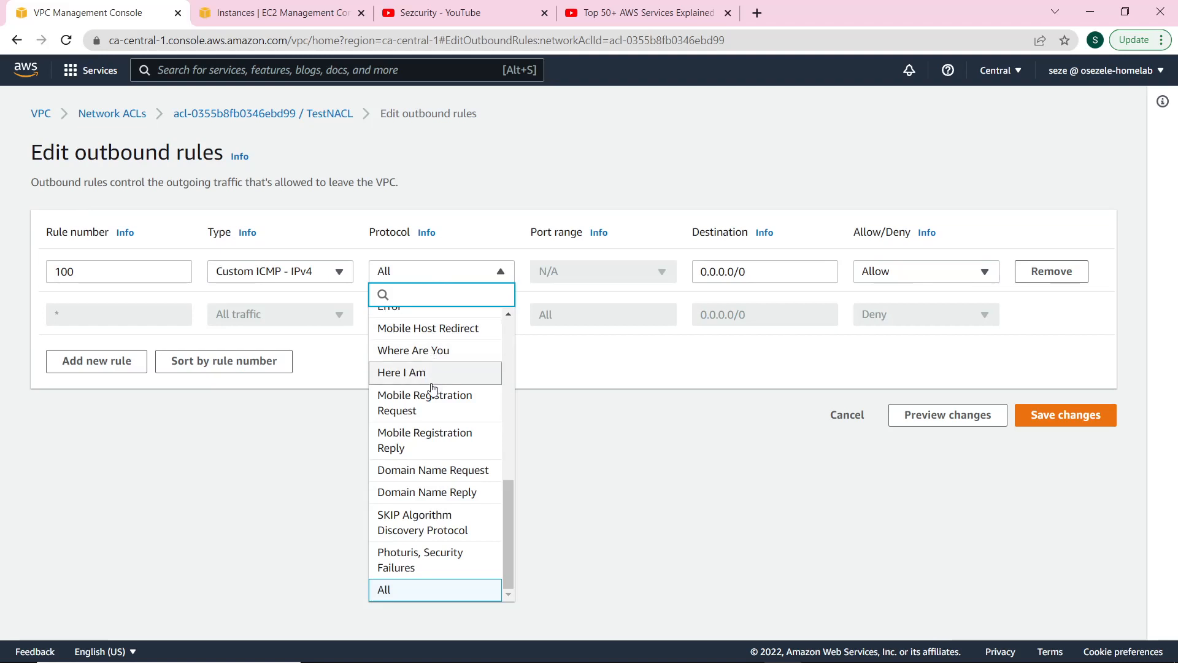
{"action": "scroll", "coordinate": [431, 408], "scroll_direction": "up", "scroll_amount": 5}
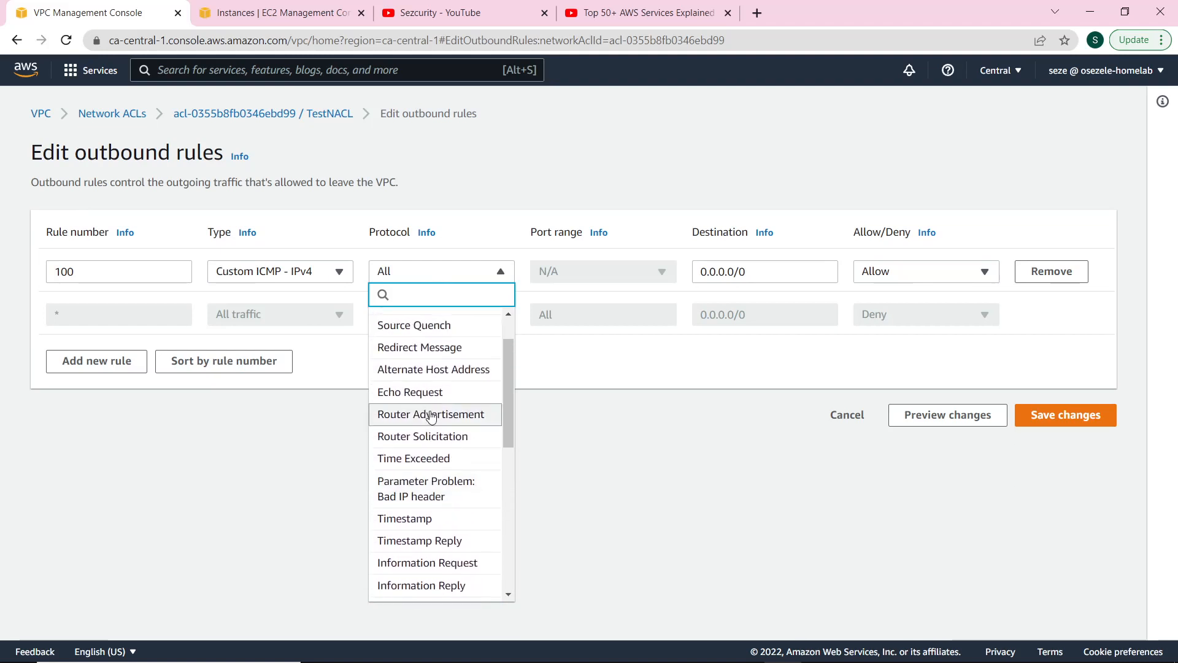
{"action": "scroll", "coordinate": [433, 402], "scroll_direction": "up", "scroll_amount": 2}
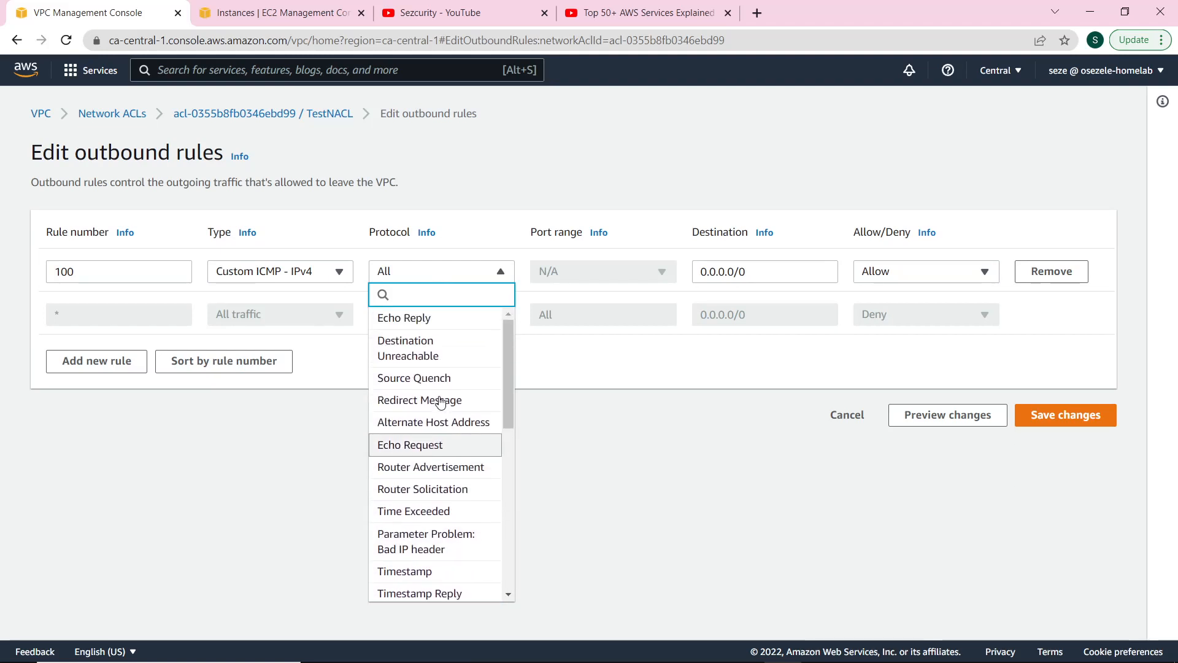
{"action": "left_click", "coordinate": [672, 318]}
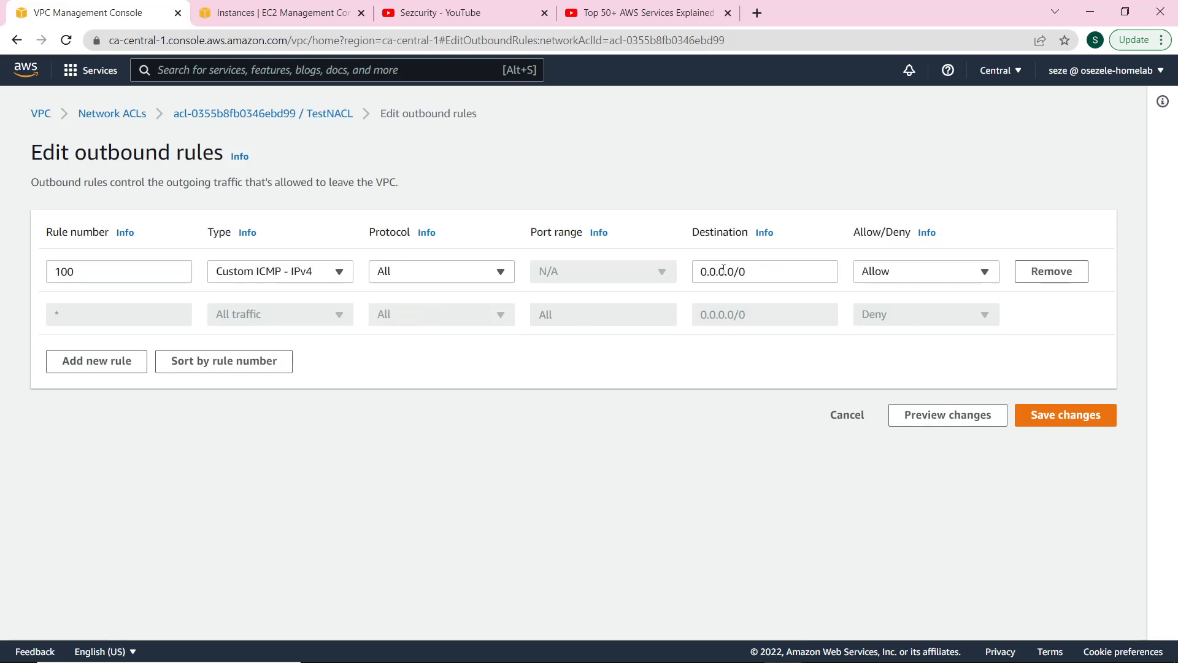
{"action": "left_click", "coordinate": [1061, 415]}
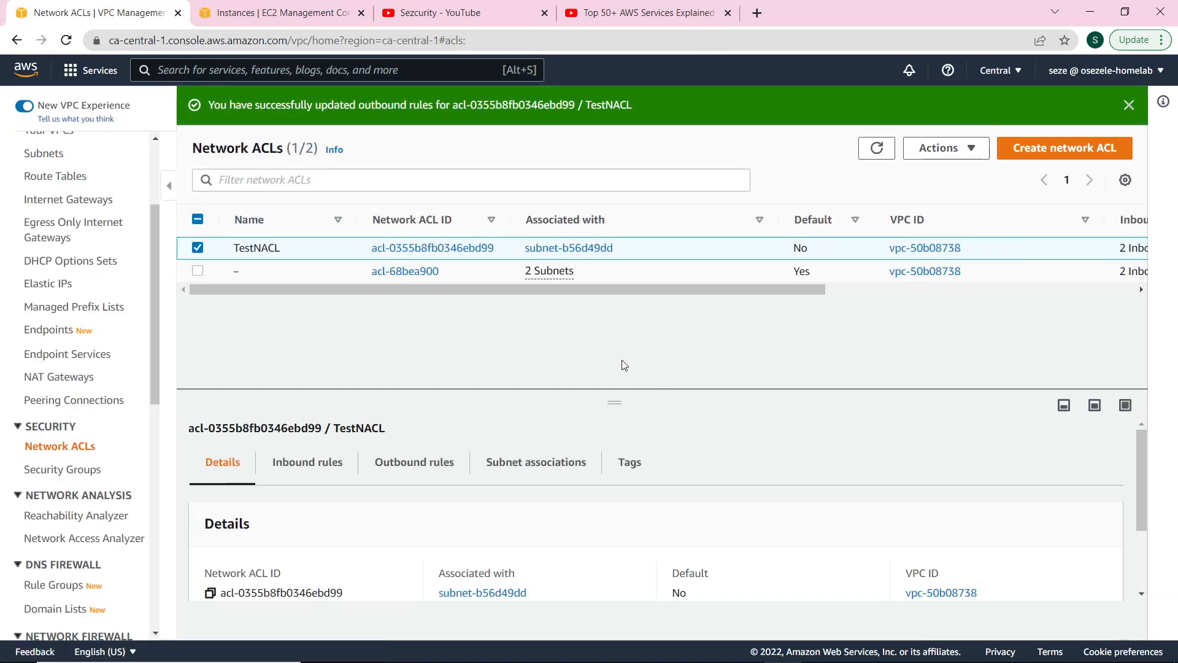
View TestNACL's outbound rules, where rule 100 allows ICMP Echo Reply to 0.0.0.0/0.
{"action": "scroll", "coordinate": [549, 465], "scroll_direction": "down", "scroll_amount": 3}
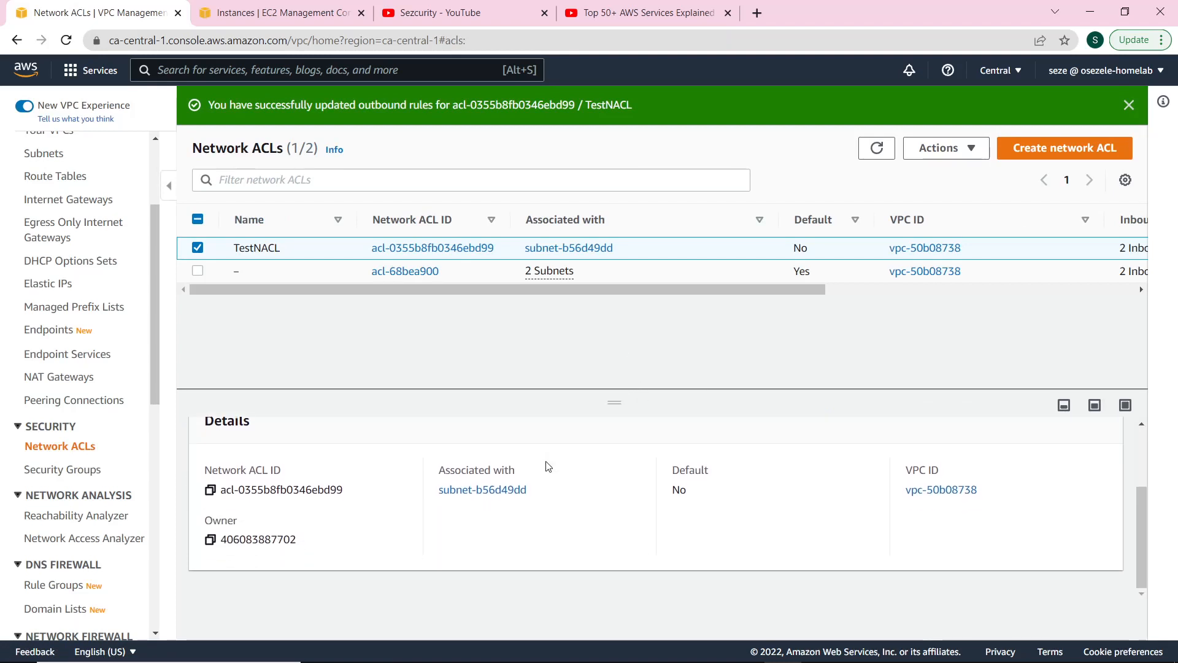
{"action": "scroll", "coordinate": [547, 467], "scroll_direction": "up", "scroll_amount": 3}
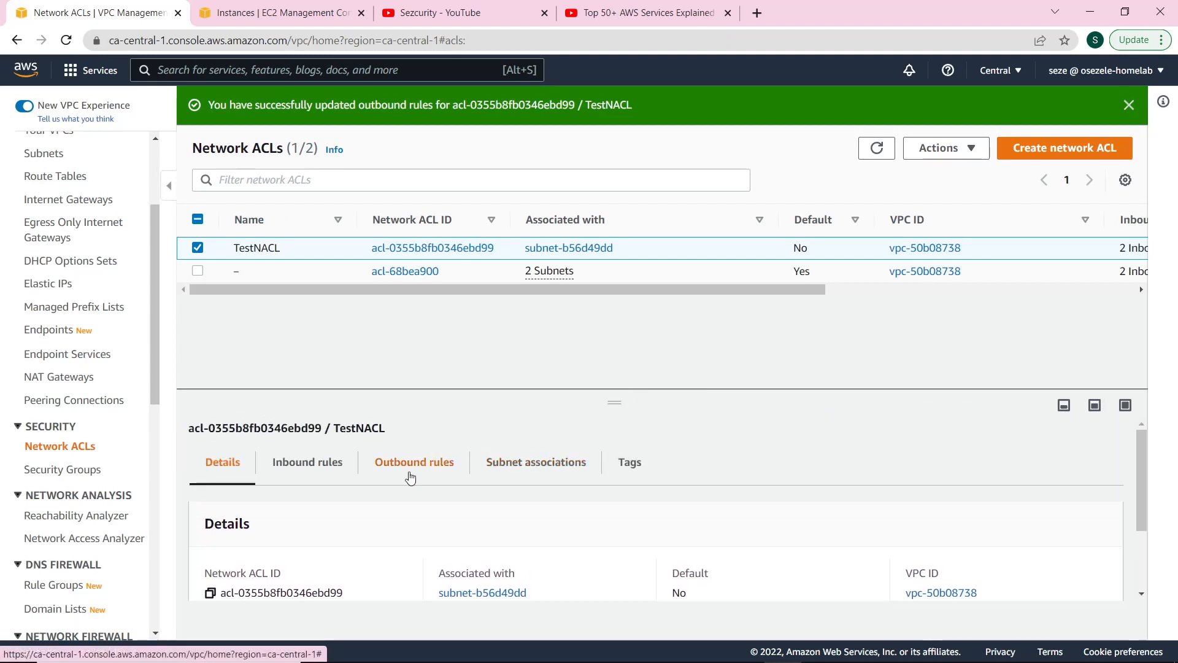
{"action": "left_click", "coordinate": [410, 474]}
{"action": "scroll", "coordinate": [509, 517], "scroll_direction": "down", "scroll_amount": 2}
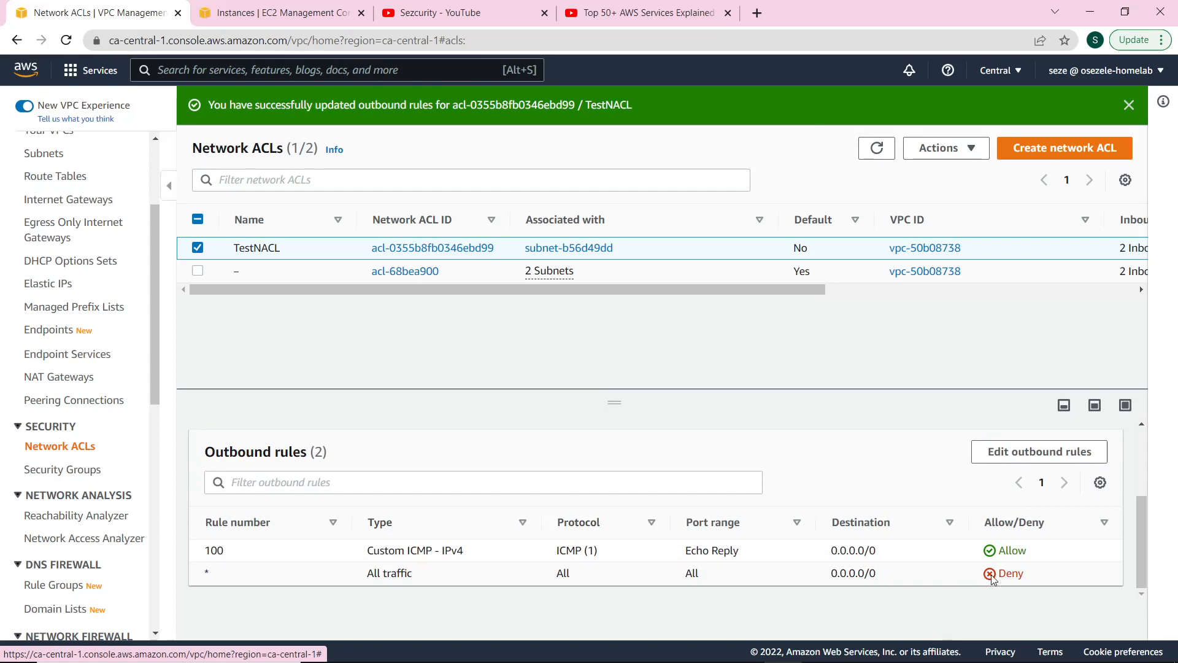
{"action": "scroll", "coordinate": [792, 548], "scroll_direction": "up", "scroll_amount": 2}
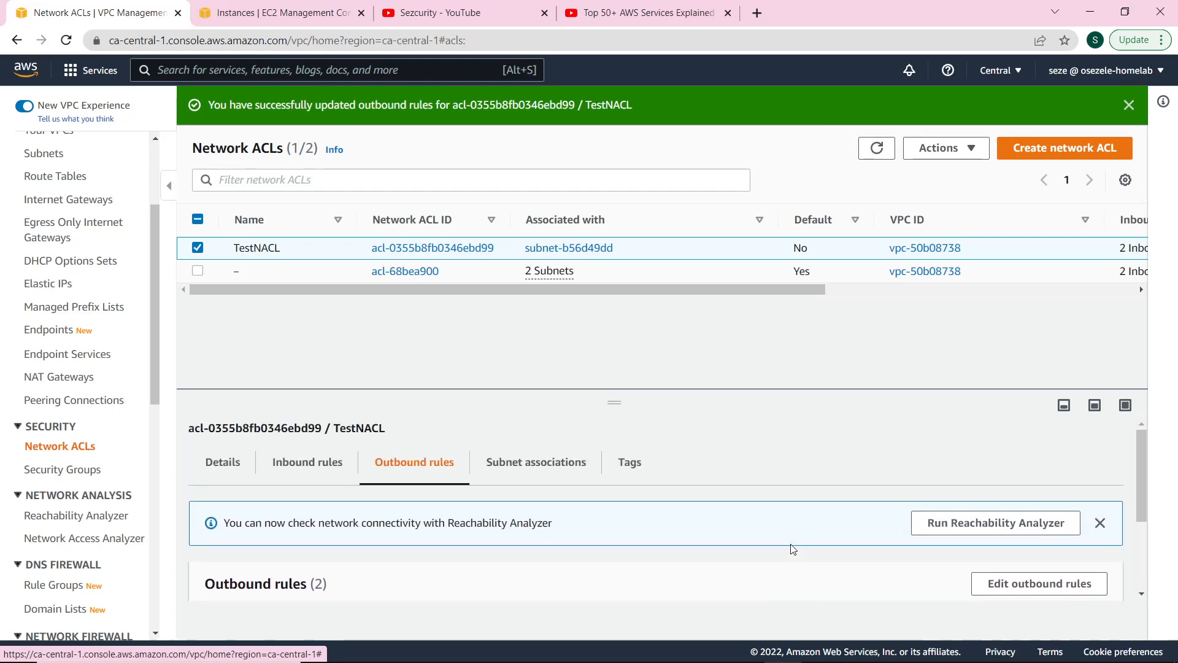
{"action": "scroll", "coordinate": [792, 549], "scroll_direction": "down", "scroll_amount": 2}
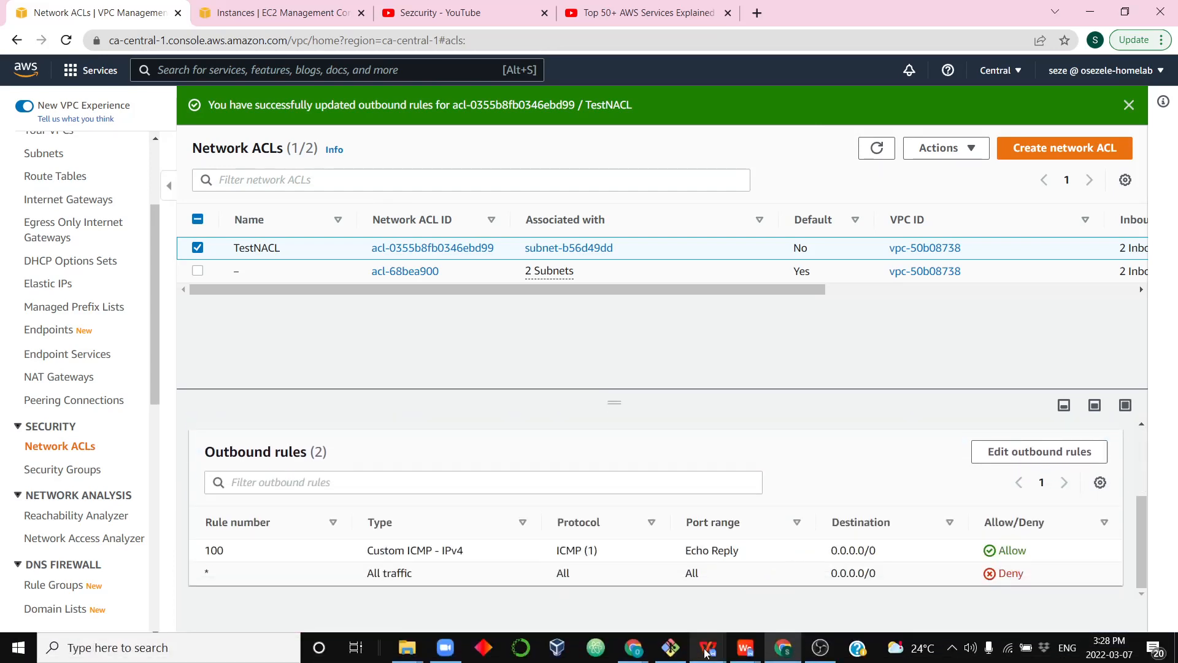
Rerun ping 3.96.149.153 in Git Bash, now getting replies, then return to the VPC console.
{"action": "left_click", "coordinate": [677, 657]}
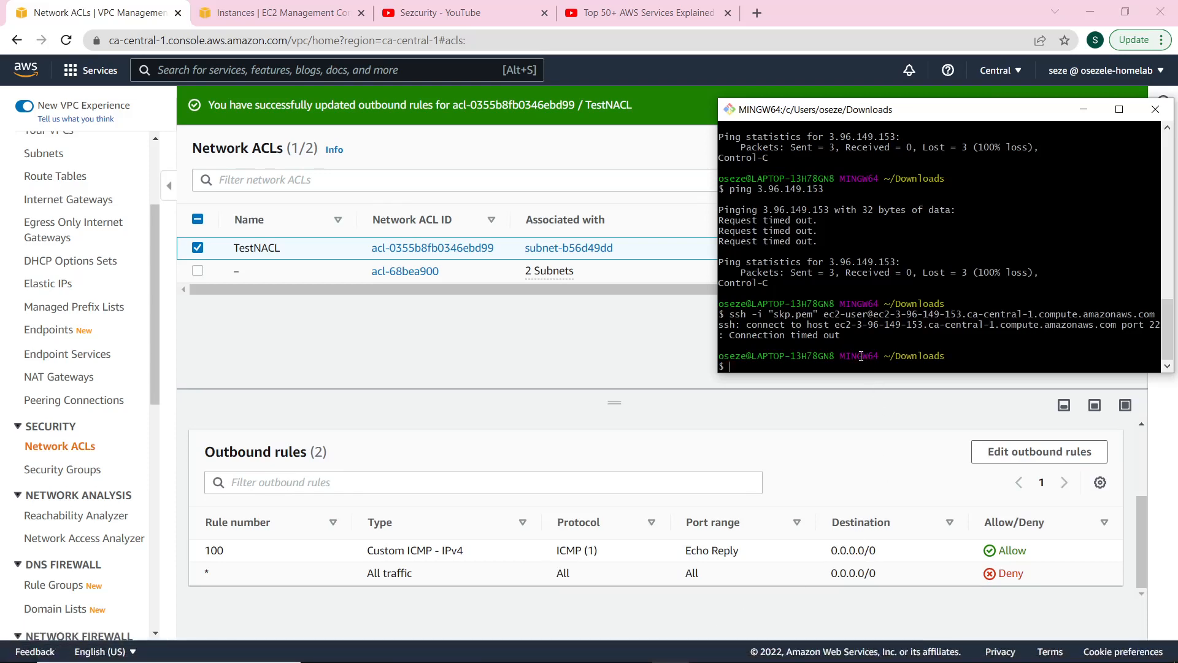
{"action": "key", "text": "Up"}
{"action": "key", "text": "Up"}
{"action": "key", "text": "Up"}
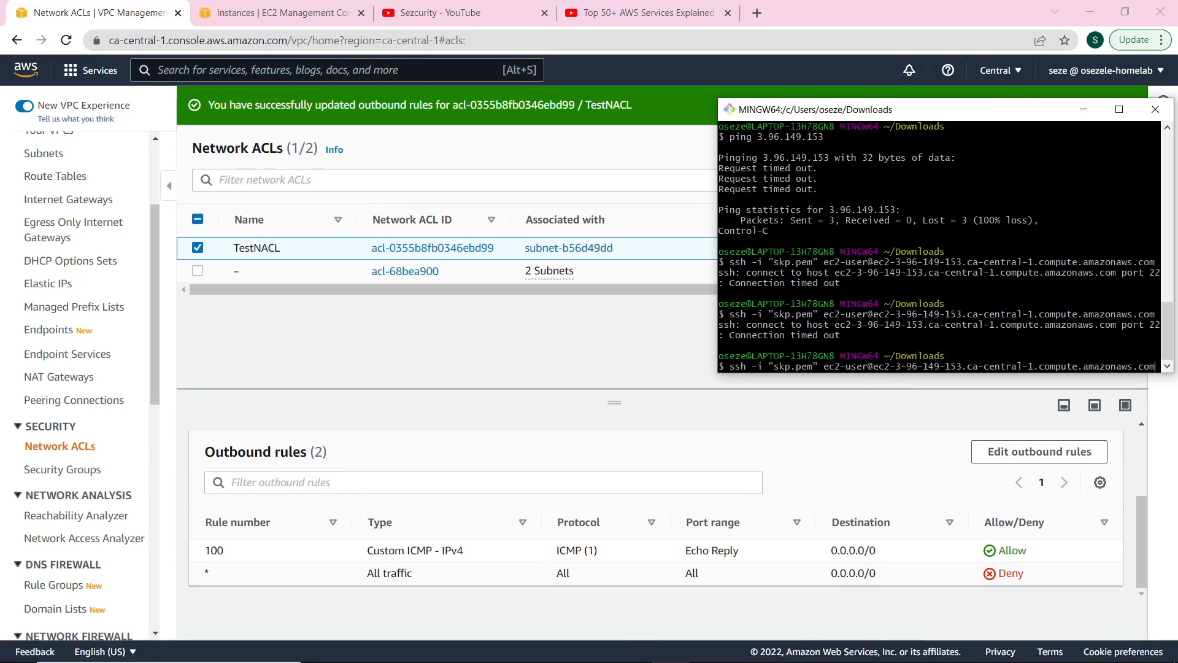
{"action": "key", "text": "Return"}
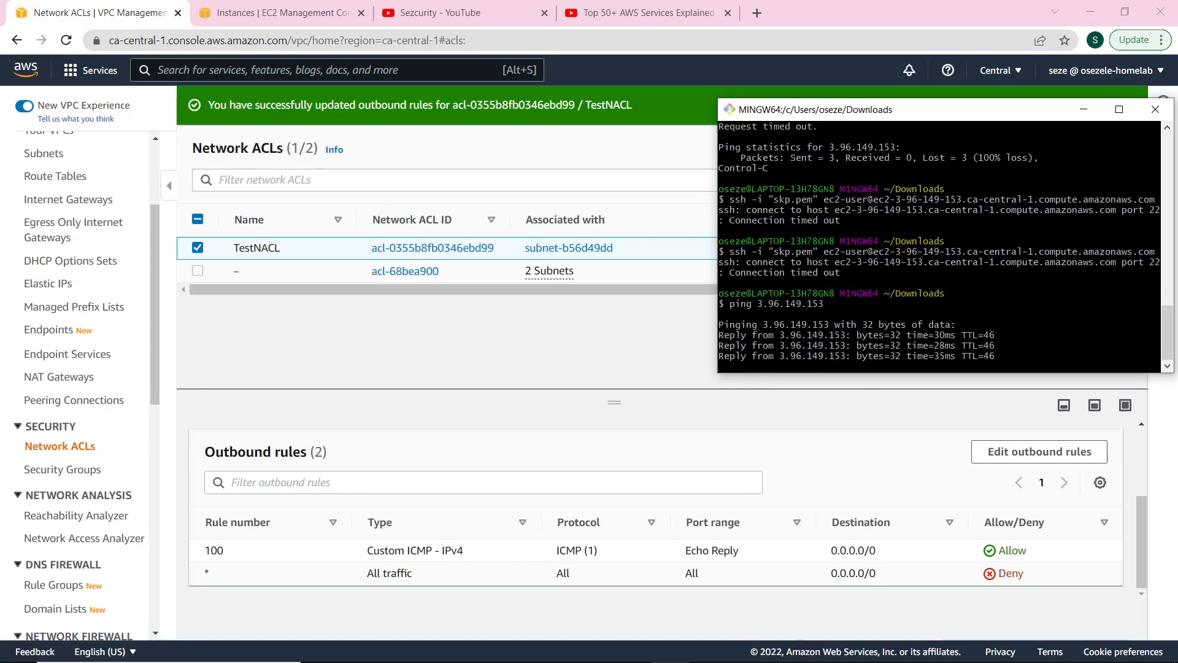
{"action": "key", "text": "alt+Tab"}
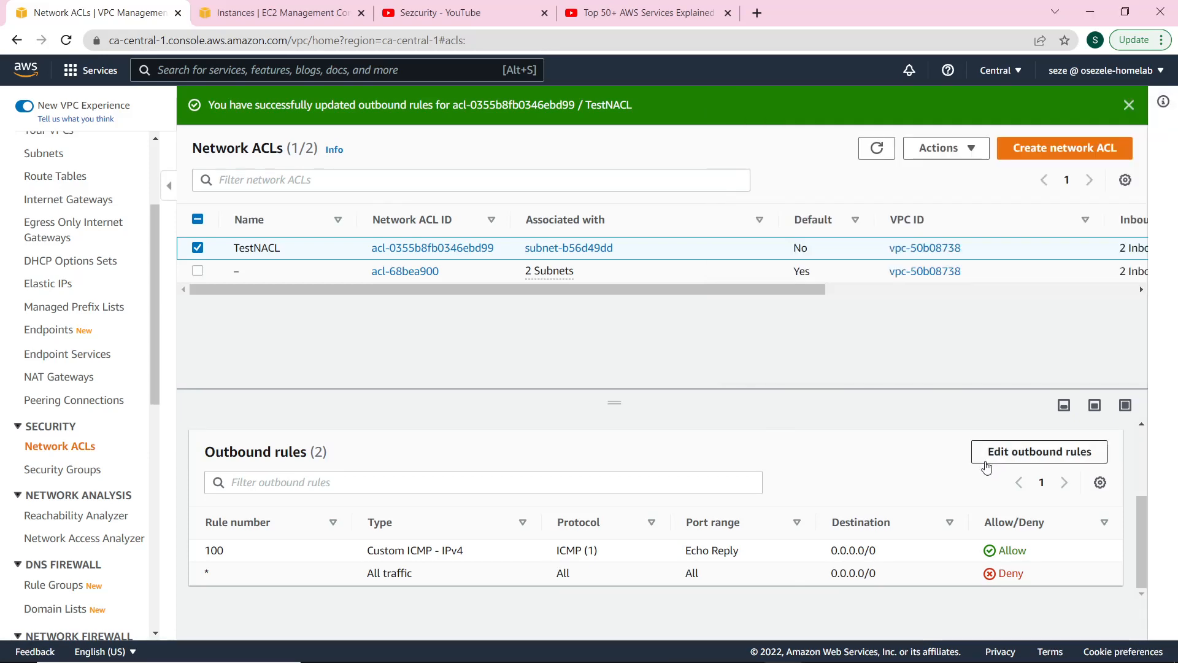
Change TestNACL's outbound rule 100 type to All traffic and save.
{"action": "left_click", "coordinate": [988, 460]}
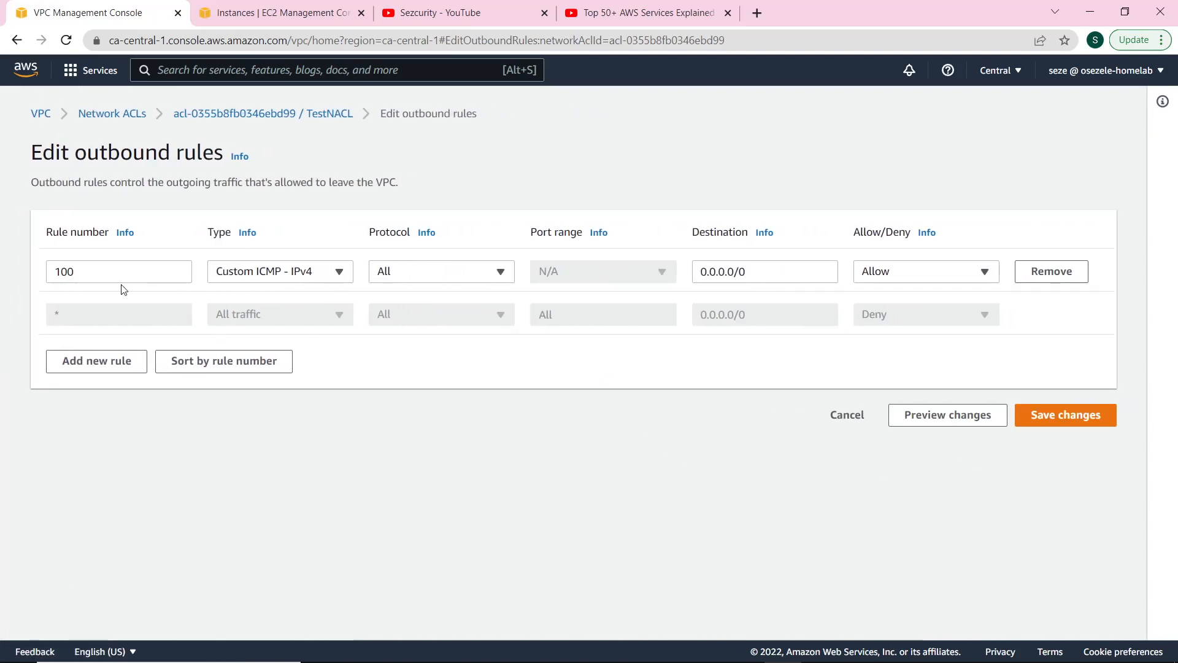
{"action": "left_click", "coordinate": [341, 279]}
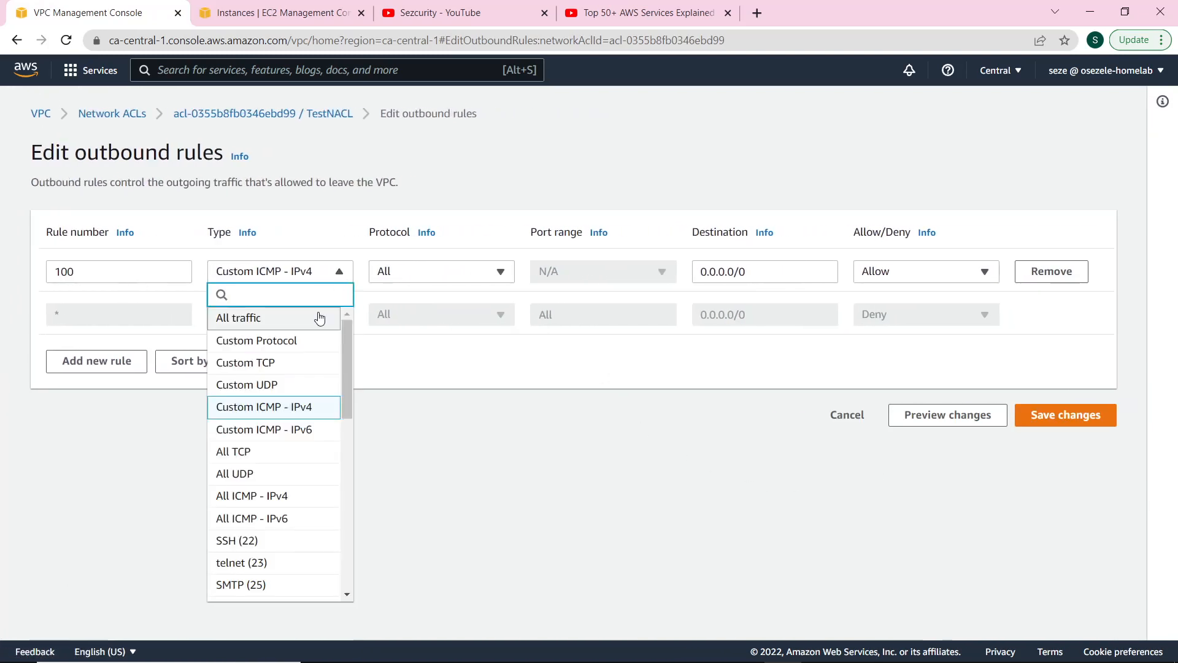
{"action": "left_click", "coordinate": [318, 317]}
{"action": "left_click", "coordinate": [1109, 421]}
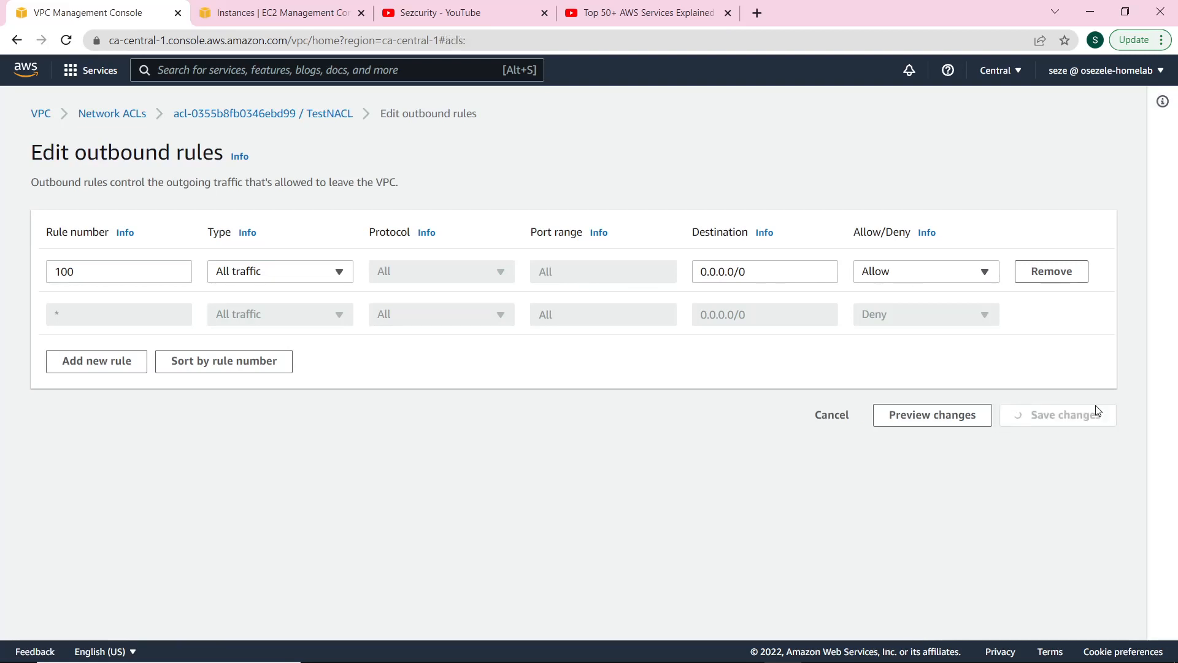
Check the updated outbound rules, then bring up TestNACL's inbound rules for editing.
{"action": "scroll", "coordinate": [686, 467], "scroll_direction": "down", "scroll_amount": 2}
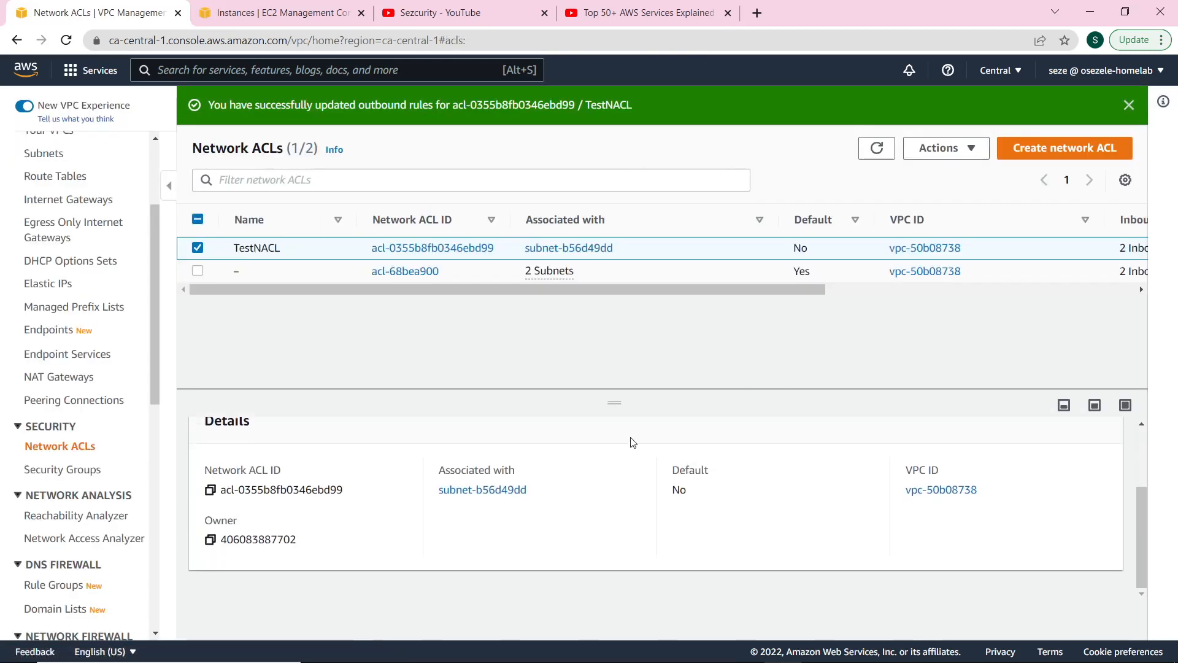
{"action": "scroll", "coordinate": [631, 441], "scroll_direction": "up", "scroll_amount": 2}
{"action": "left_click", "coordinate": [431, 481]}
{"action": "scroll", "coordinate": [434, 486], "scroll_direction": "down", "scroll_amount": 1}
{"action": "scroll", "coordinate": [434, 486], "scroll_direction": "down", "scroll_amount": 1}
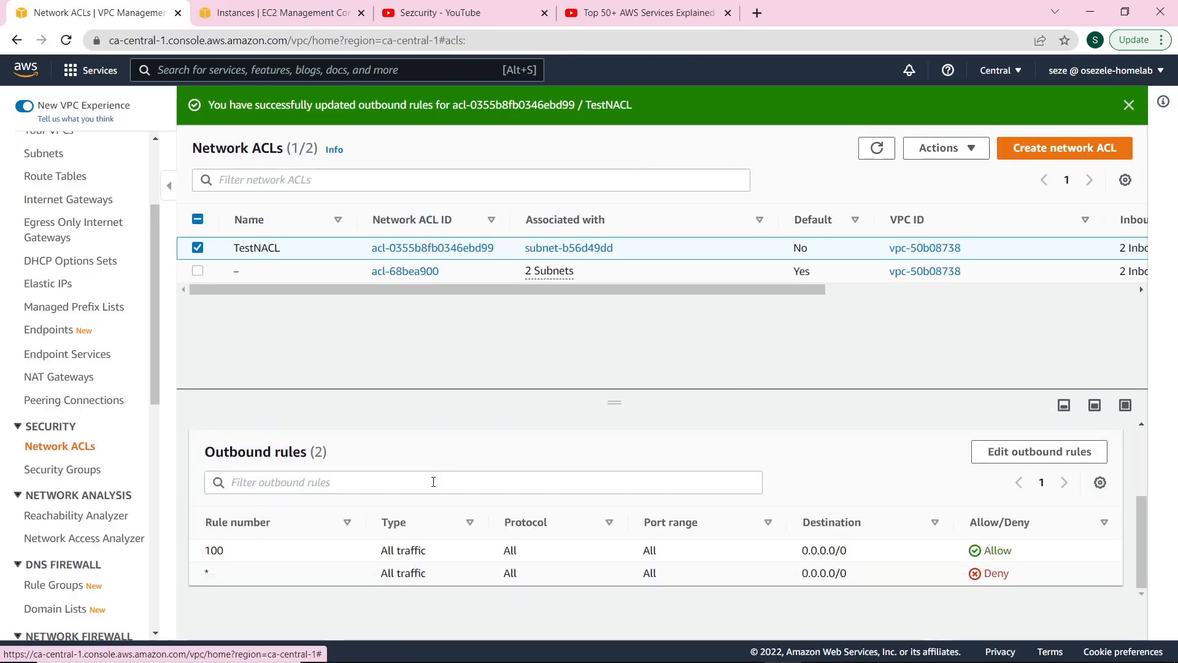
{"action": "scroll", "coordinate": [433, 481], "scroll_direction": "up", "scroll_amount": 2}
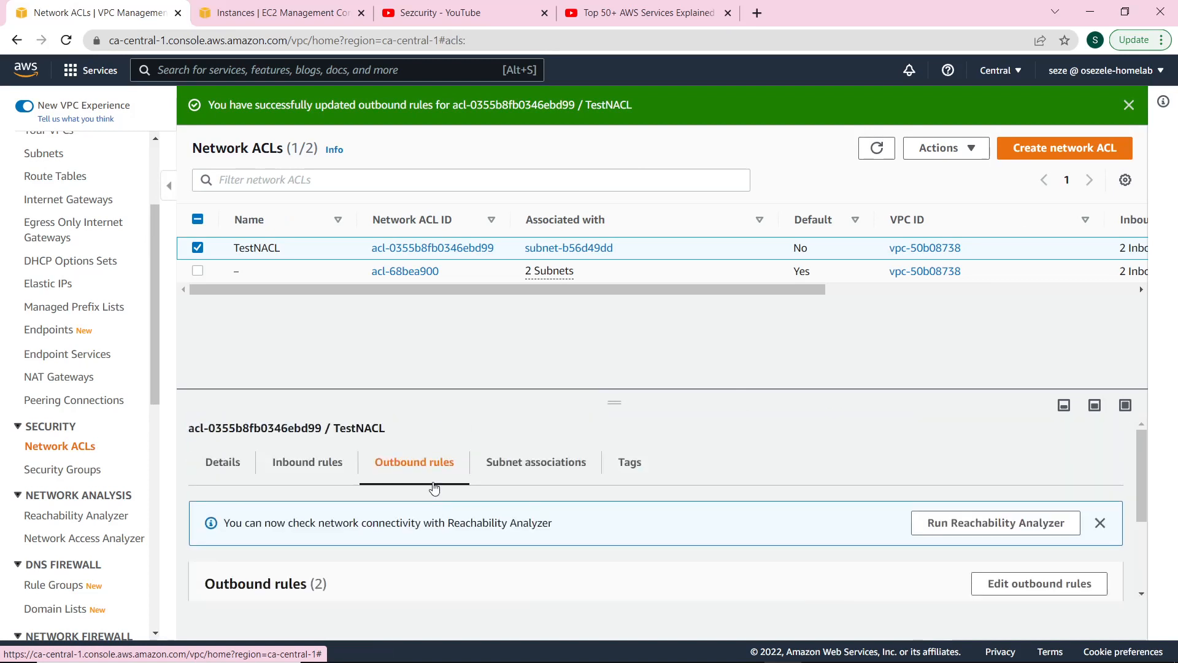
{"action": "left_click", "coordinate": [336, 486]}
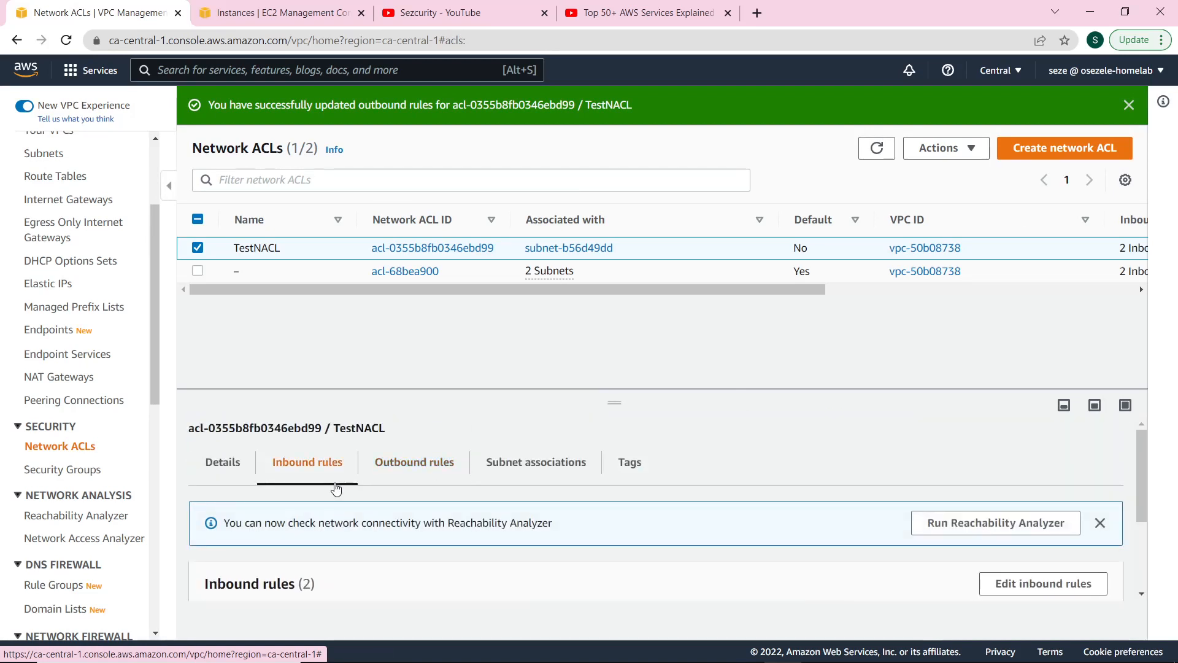
{"action": "scroll", "coordinate": [337, 486], "scroll_direction": "down", "scroll_amount": 2}
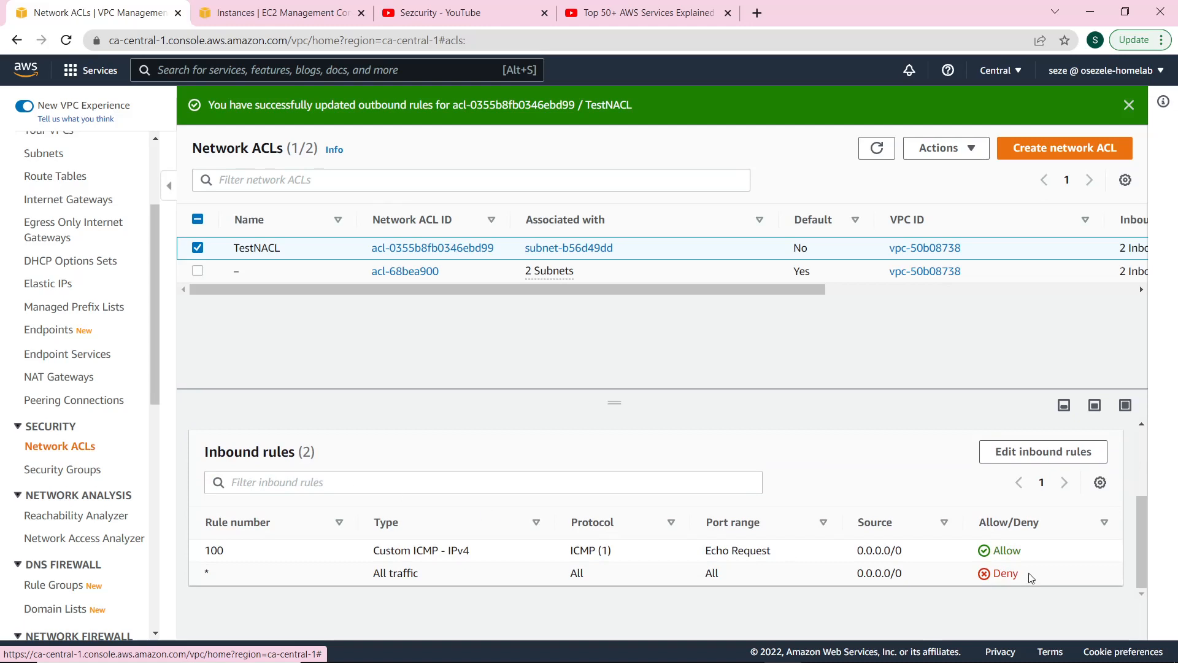
{"action": "left_click", "coordinate": [1043, 454]}
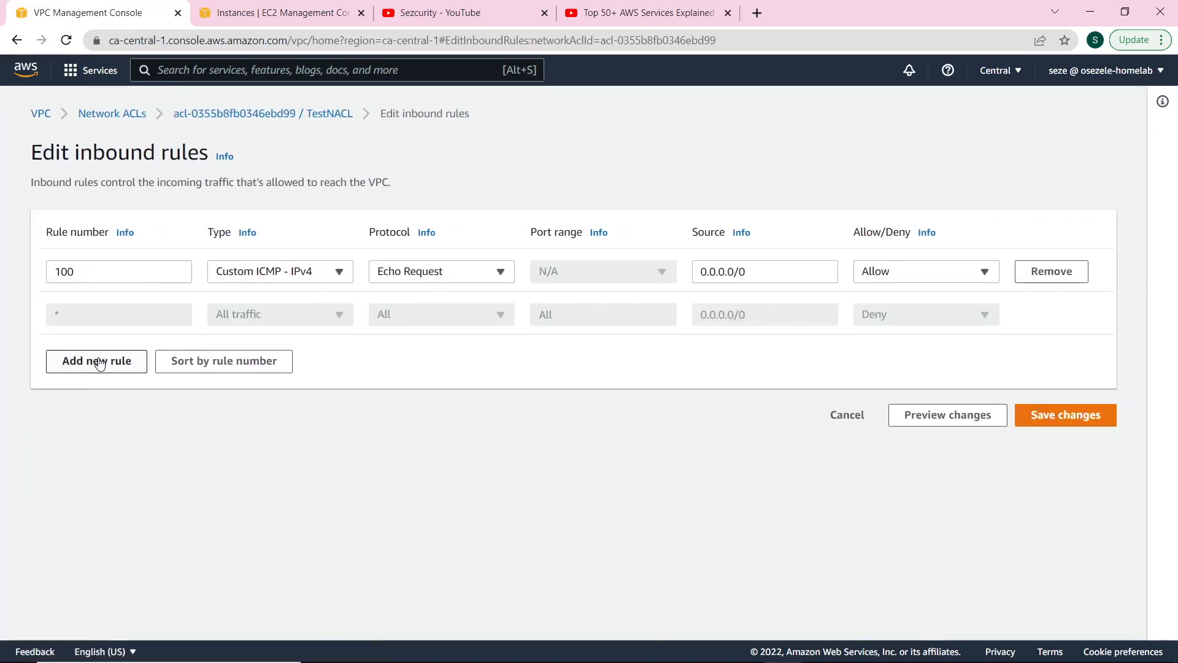
Add inbound rule 200 with type Custom ICMP - IPv4.
{"action": "left_click", "coordinate": [100, 362]}
{"action": "left_click", "coordinate": [154, 317]}
{"action": "type", "text": "200"}
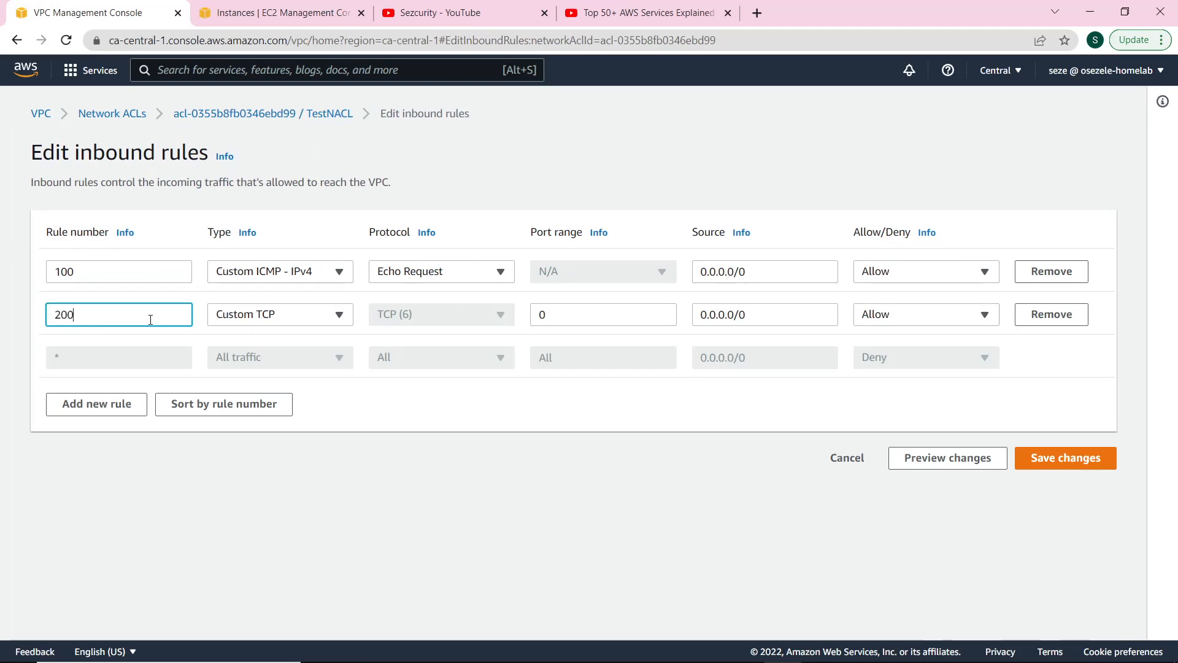
{"action": "left_click", "coordinate": [260, 316]}
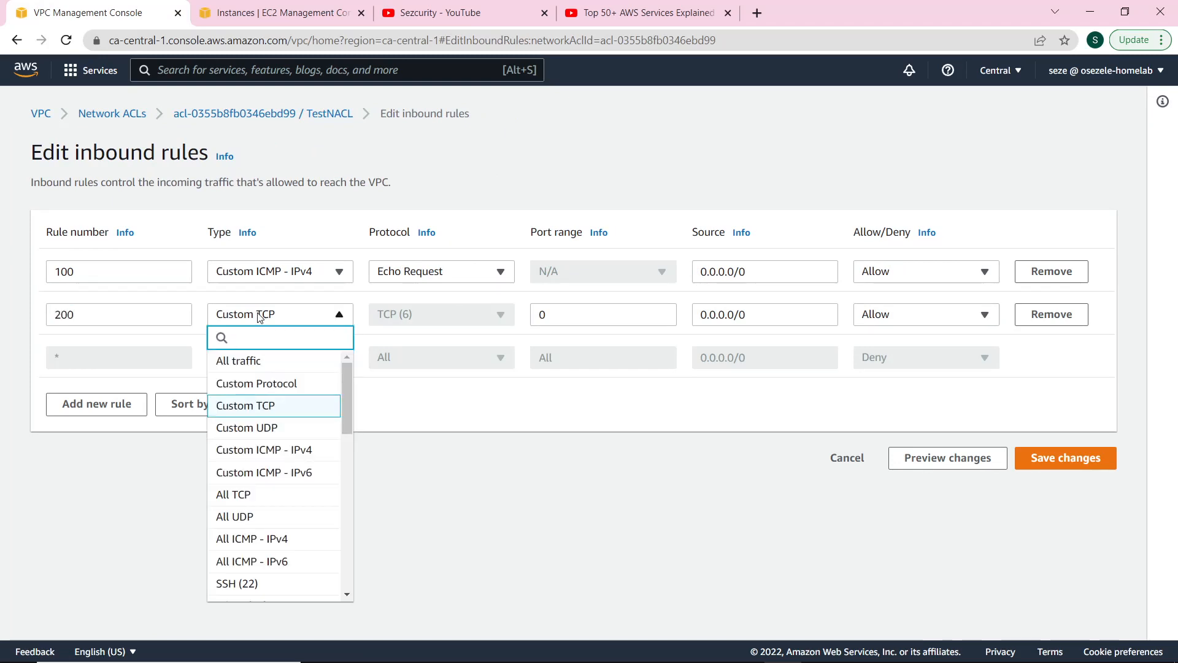
{"action": "left_click", "coordinate": [311, 451]}
Set rule 200 to Echo Request with Deny, and save the inbound rules.
{"action": "left_click", "coordinate": [452, 322]}
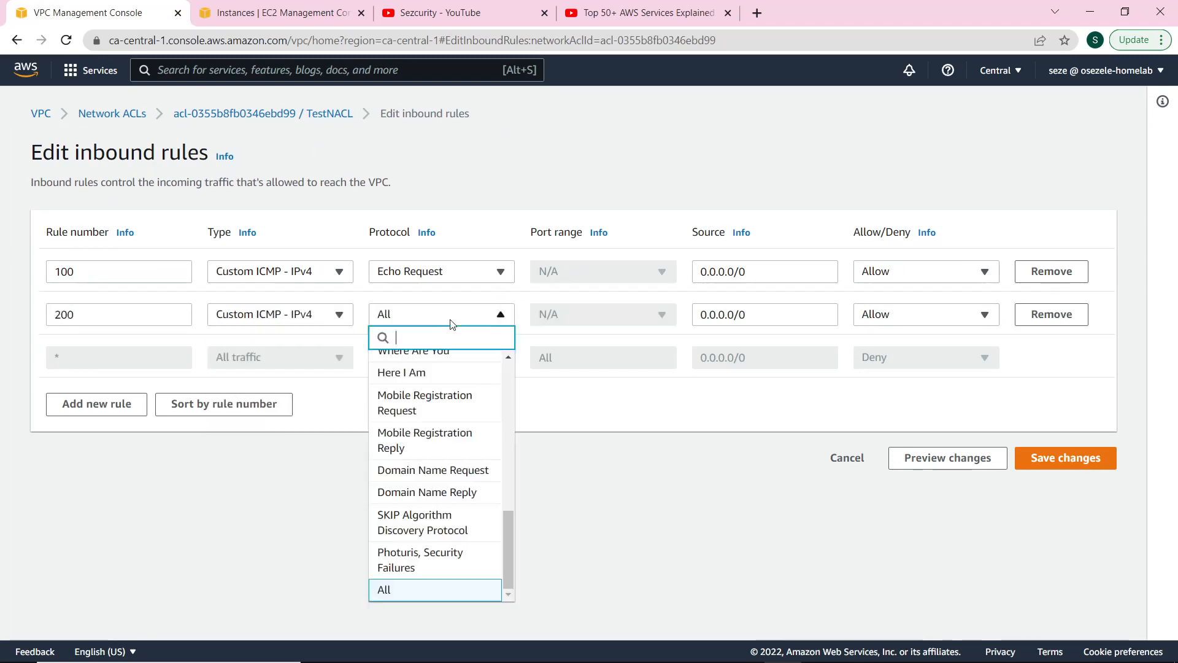
{"action": "scroll", "coordinate": [460, 393], "scroll_direction": "up", "scroll_amount": 10}
{"action": "scroll", "coordinate": [450, 429], "scroll_direction": "down", "scroll_amount": 5}
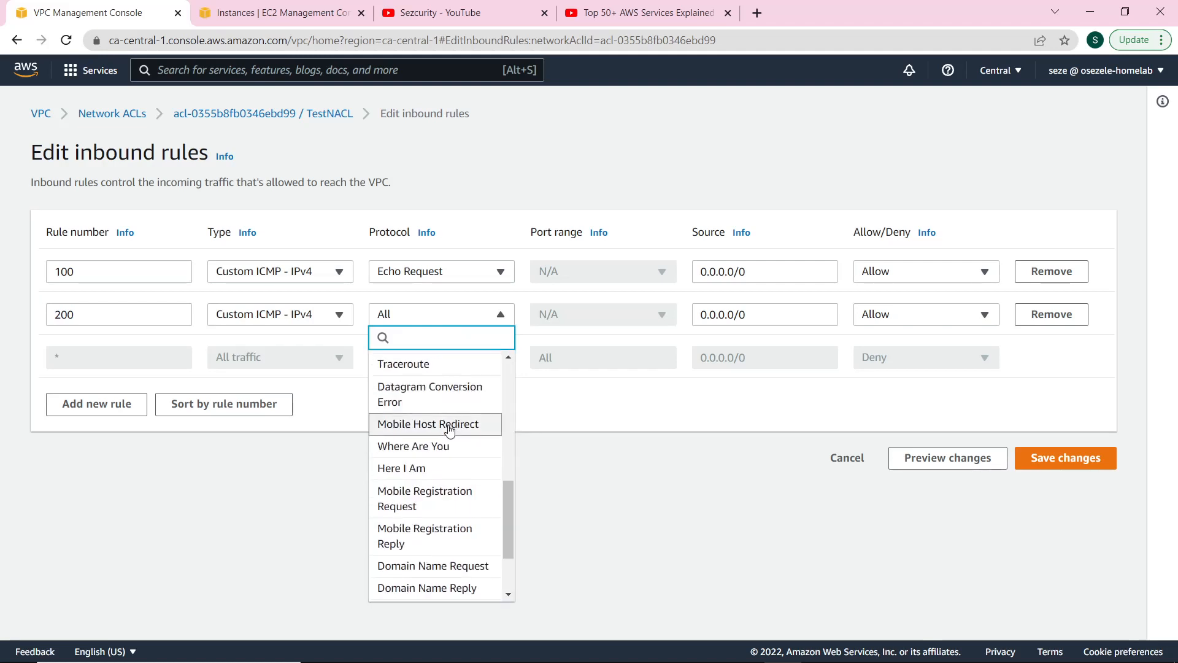
{"action": "scroll", "coordinate": [450, 431], "scroll_direction": "down", "scroll_amount": 3}
{"action": "scroll", "coordinate": [446, 446], "scroll_direction": "up", "scroll_amount": 5}
{"action": "scroll", "coordinate": [445, 439], "scroll_direction": "up", "scroll_amount": 3}
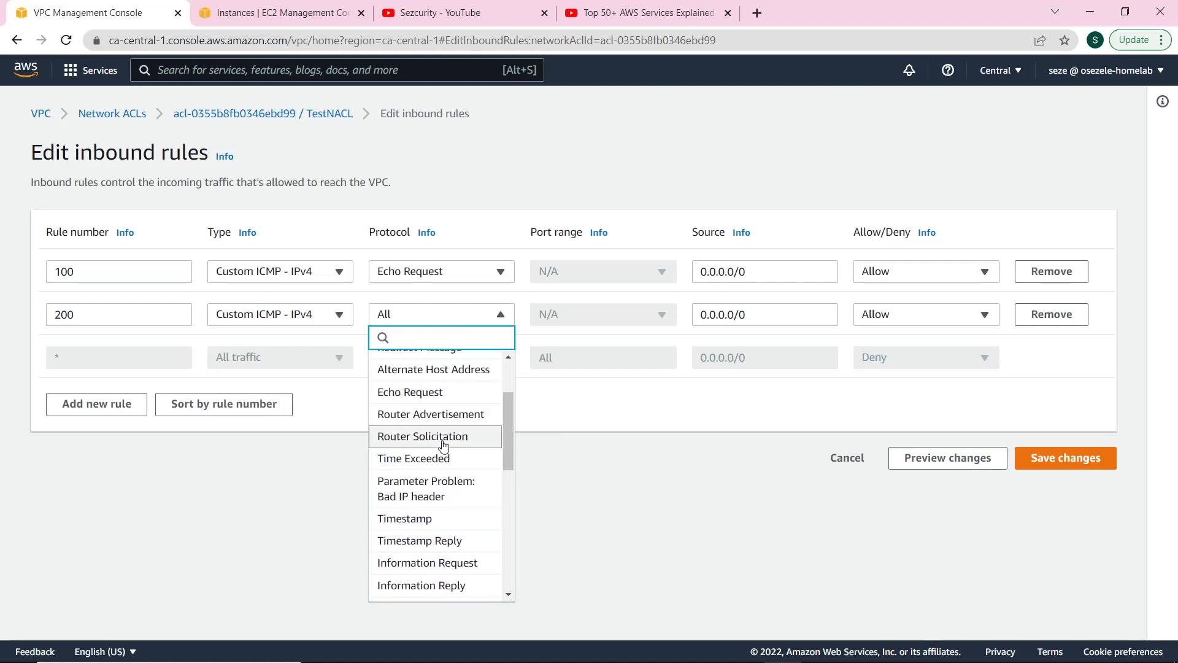
{"action": "left_click", "coordinate": [441, 393]}
{"action": "left_click", "coordinate": [948, 316]}
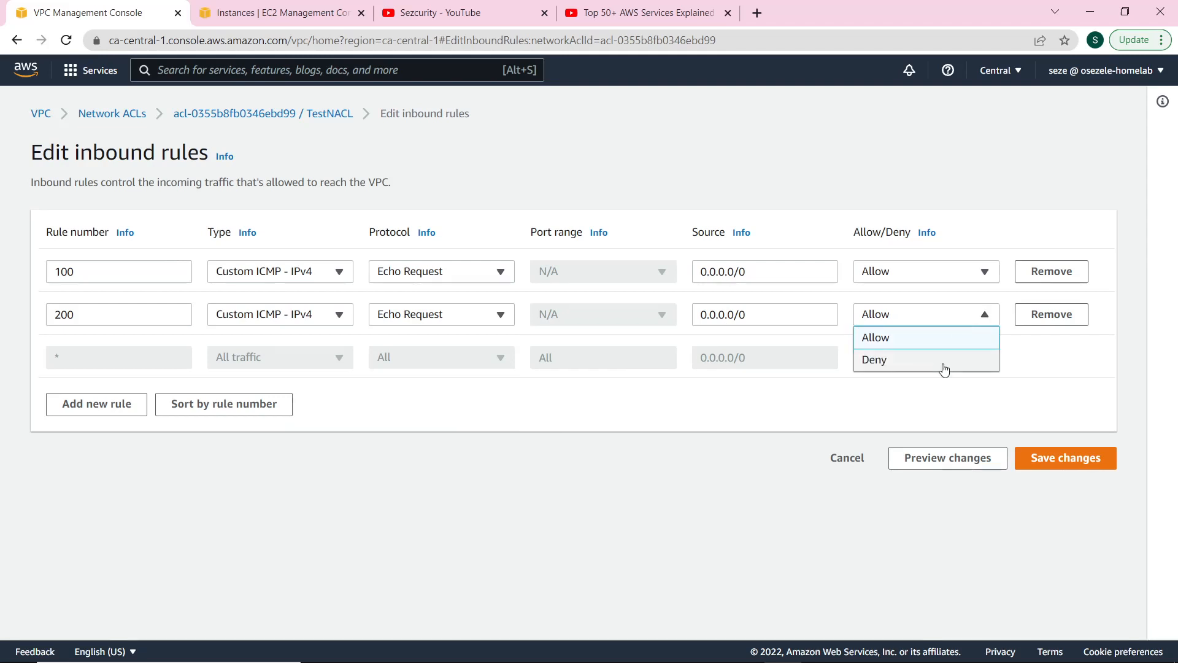
{"action": "left_click", "coordinate": [944, 361]}
{"action": "left_click", "coordinate": [1064, 464]}
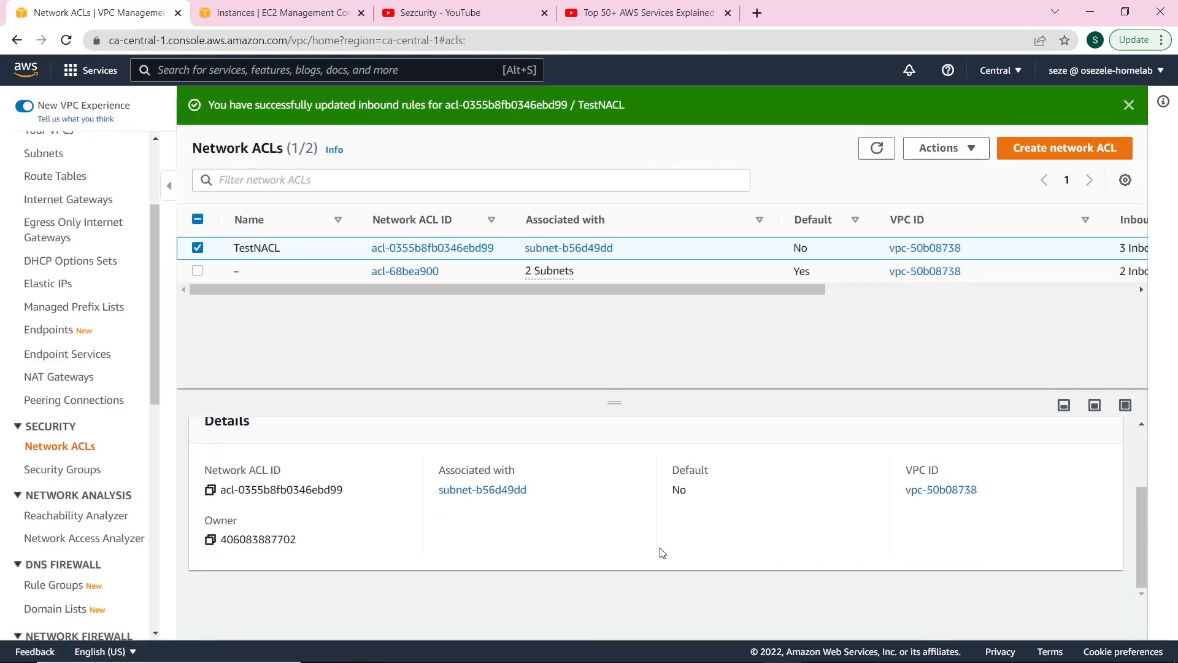
{"action": "scroll", "coordinate": [666, 554], "scroll_direction": "up", "scroll_amount": 3}
Check inbound rule 200 denies Echo Request, then rerun ping 3.96.149.153 in Git Bash.
{"action": "left_click", "coordinate": [350, 475]}
{"action": "scroll", "coordinate": [740, 582], "scroll_direction": "down", "scroll_amount": 3}
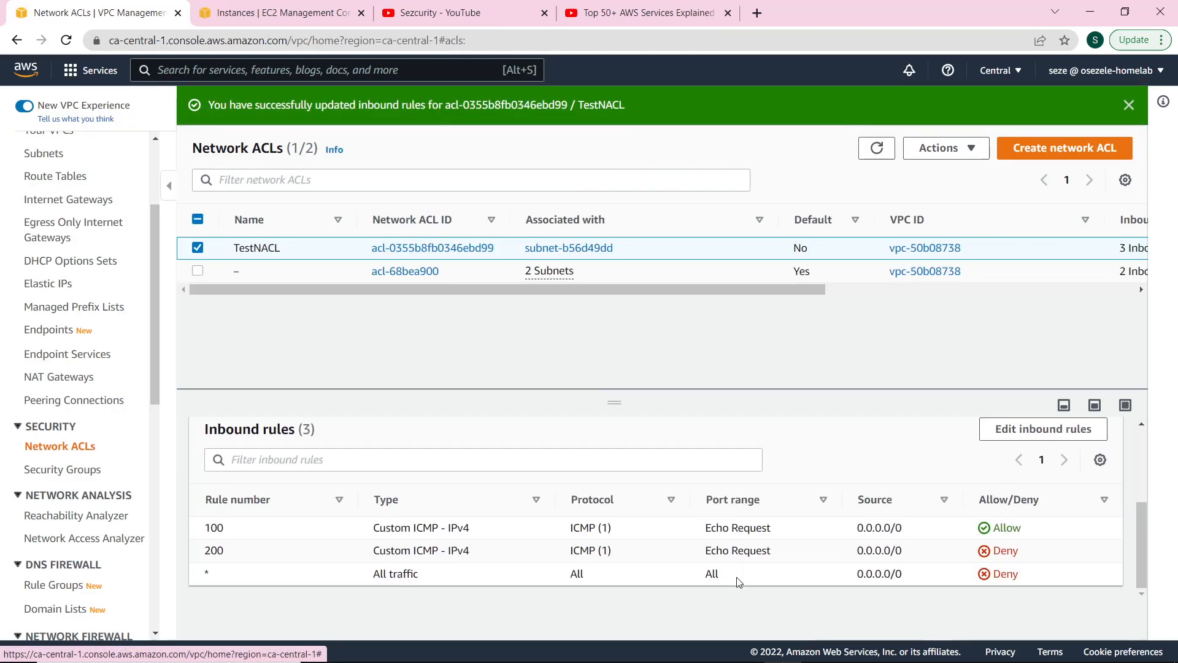
{"action": "left_click", "coordinate": [708, 647]}
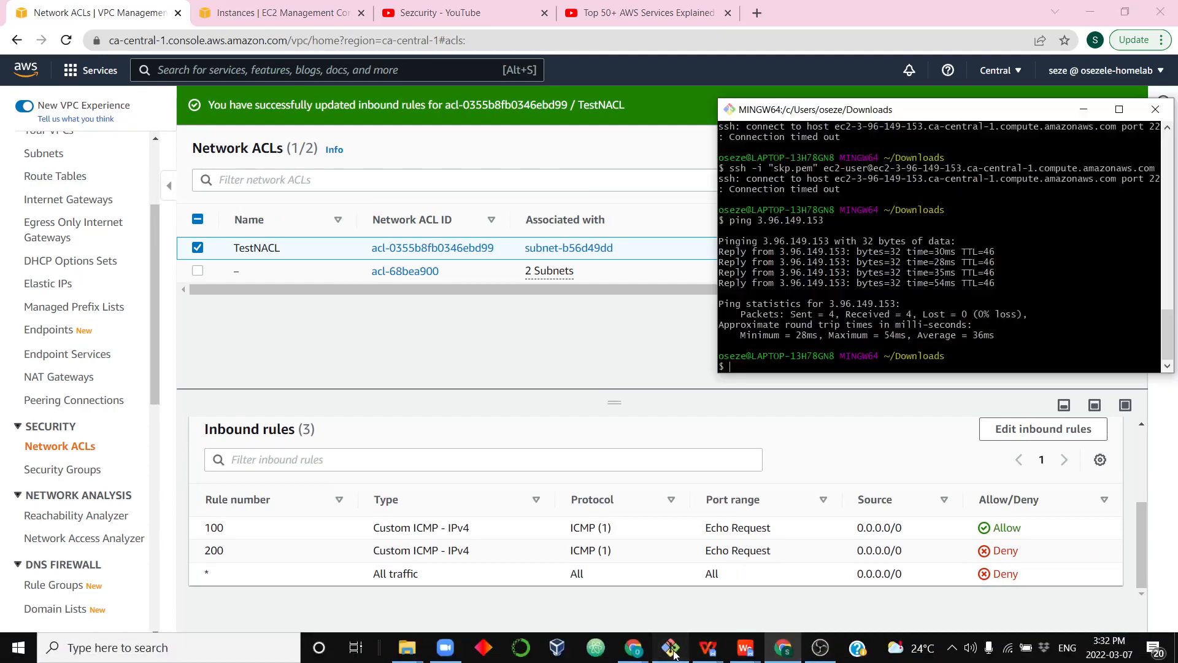
{"action": "key", "text": "Up"}
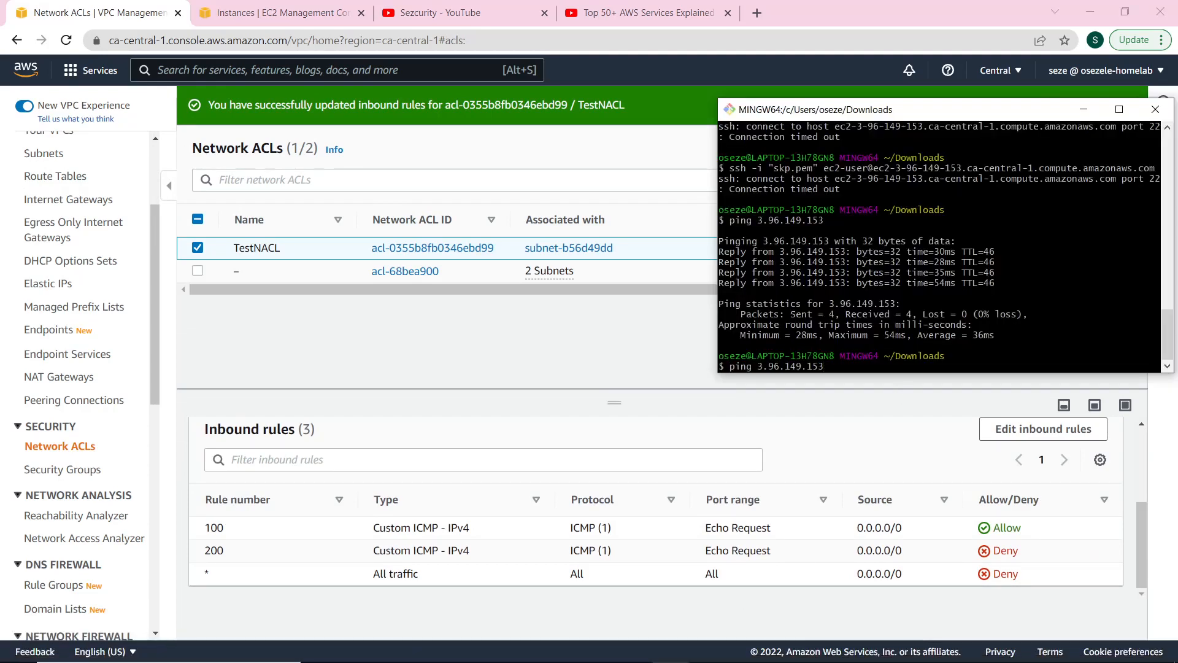
{"action": "key", "text": "Return"}
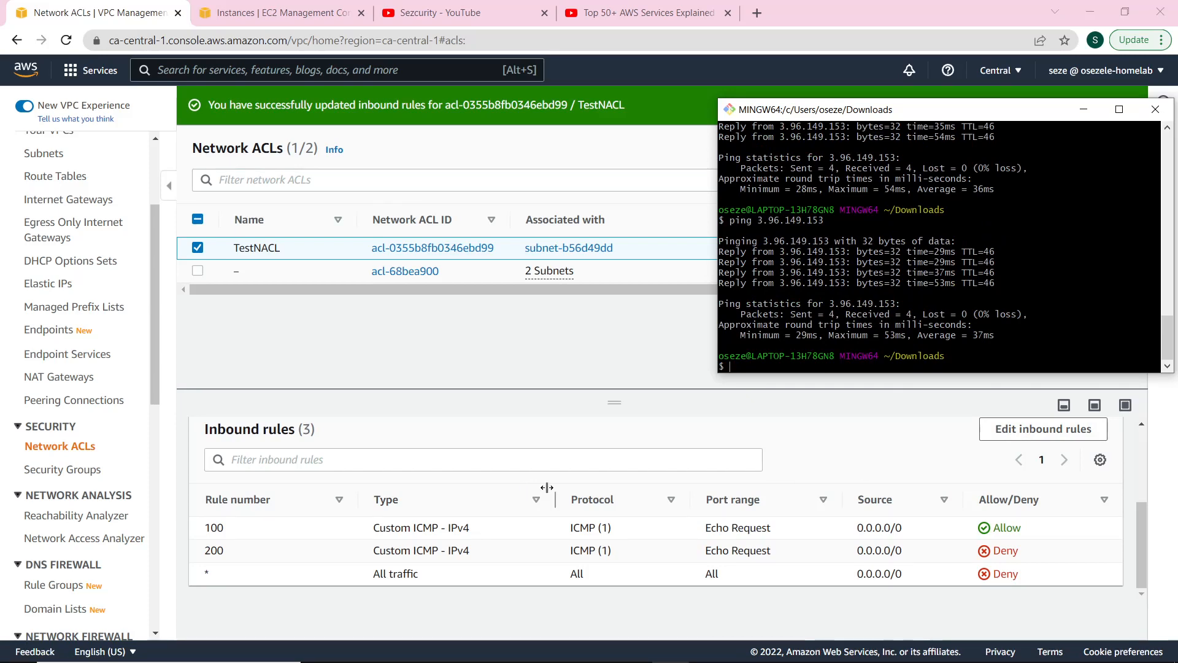
Change the Deny Echo Request rule's number from 200 to 50 and save the inbound rules.
{"action": "left_click", "coordinate": [1175, 386]}
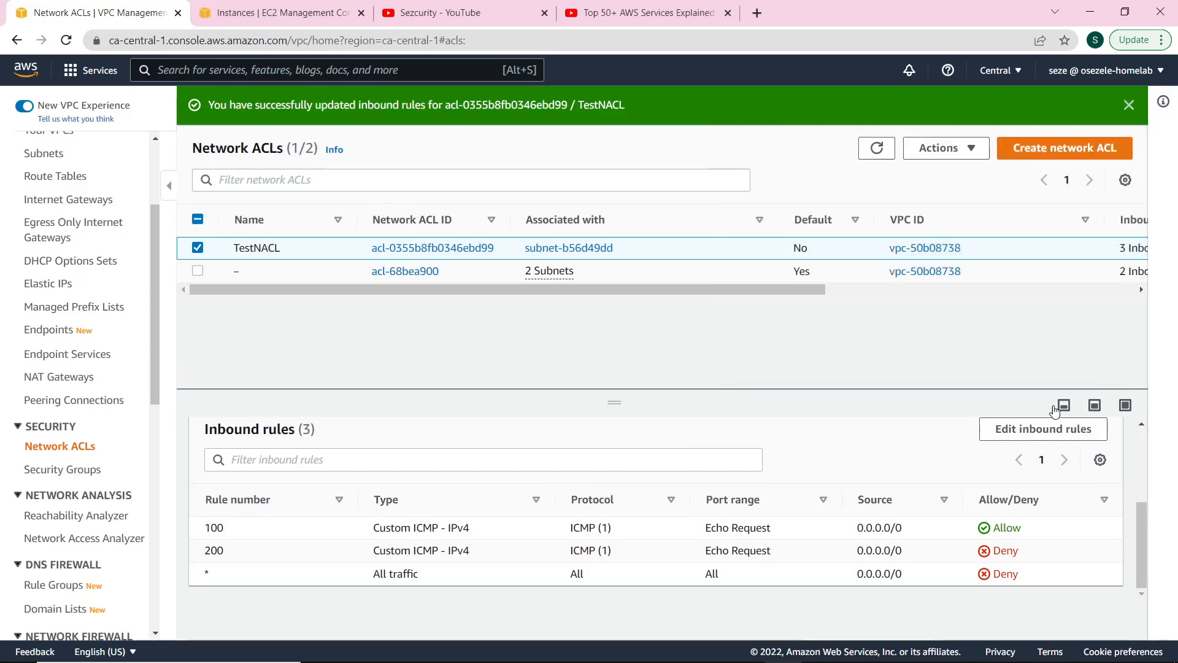
{"action": "left_click", "coordinate": [1043, 428]}
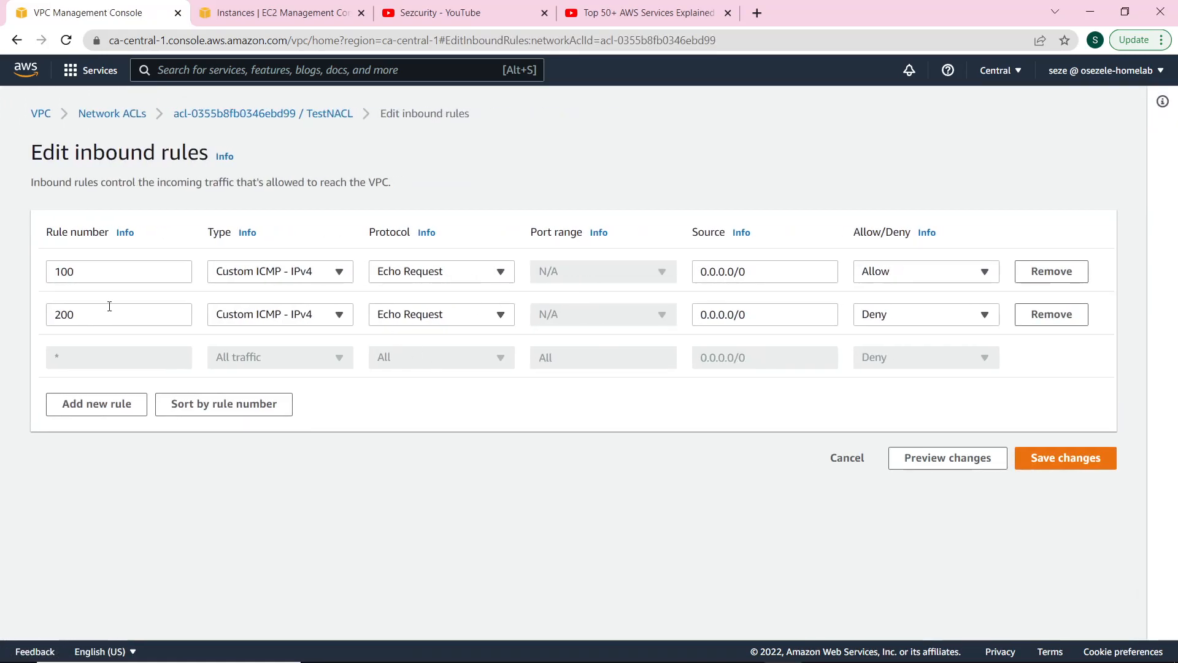
{"action": "left_click", "coordinate": [98, 322]}
{"action": "double_click", "coordinate": [96, 320]}
{"action": "type", "text": "50"}
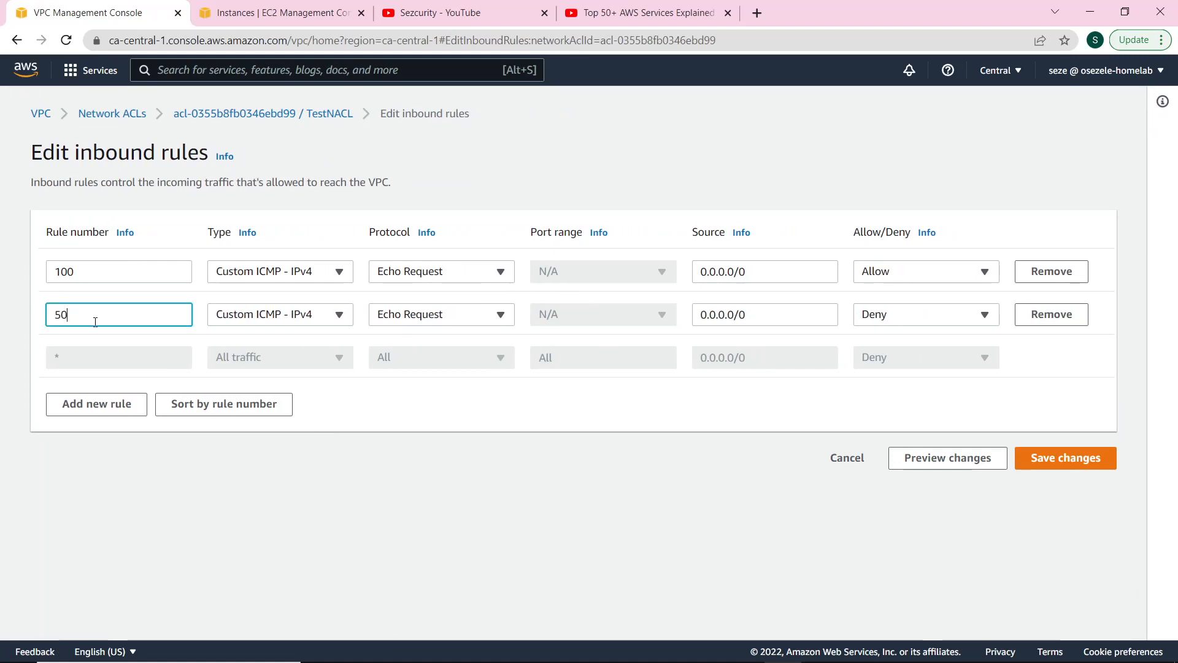
{"action": "left_click", "coordinate": [1053, 461]}
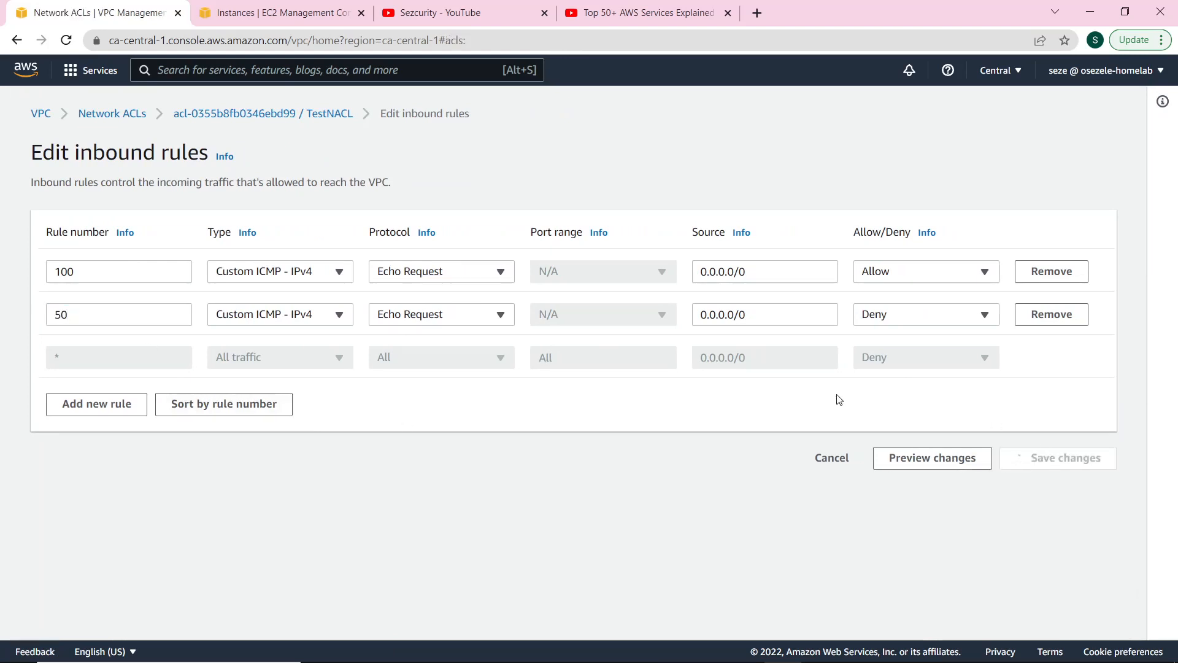
{"action": "scroll", "coordinate": [815, 460], "scroll_direction": "down", "scroll_amount": 2}
{"action": "scroll", "coordinate": [797, 534], "scroll_direction": "up", "scroll_amount": 2}
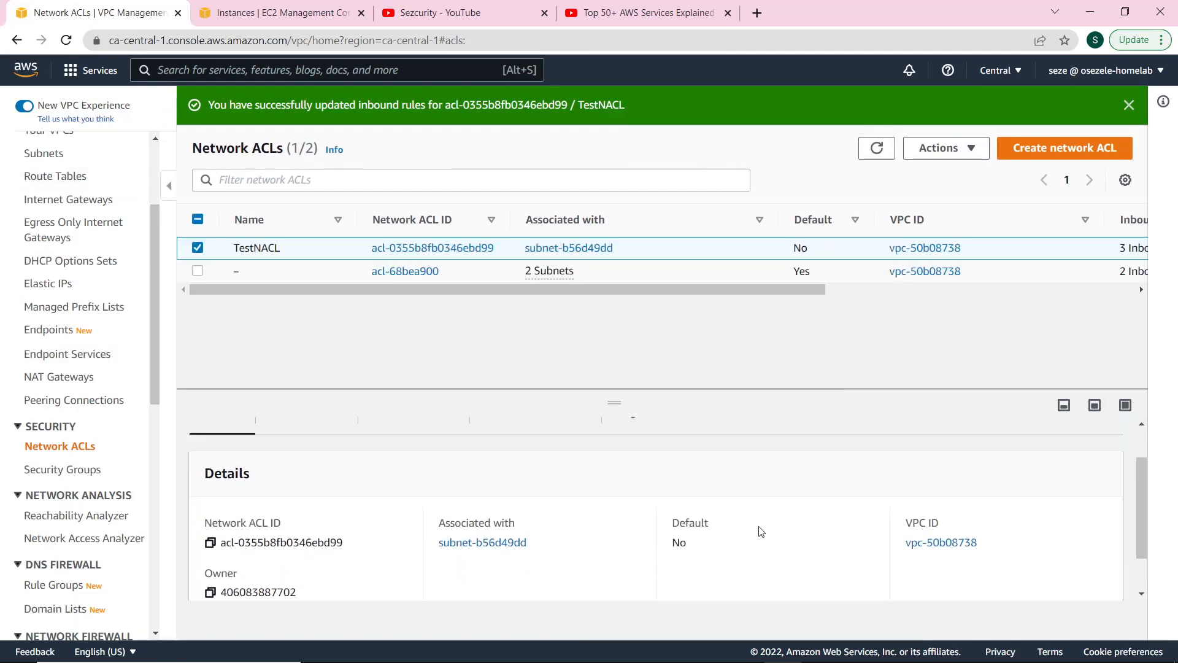
Rerun ping 3.96.149.153 and stop it after every request times out with 100% loss.
{"action": "left_click", "coordinate": [316, 466]}
{"action": "scroll", "coordinate": [489, 505], "scroll_direction": "down", "scroll_amount": 1}
{"action": "key", "text": "alt+Tab"}
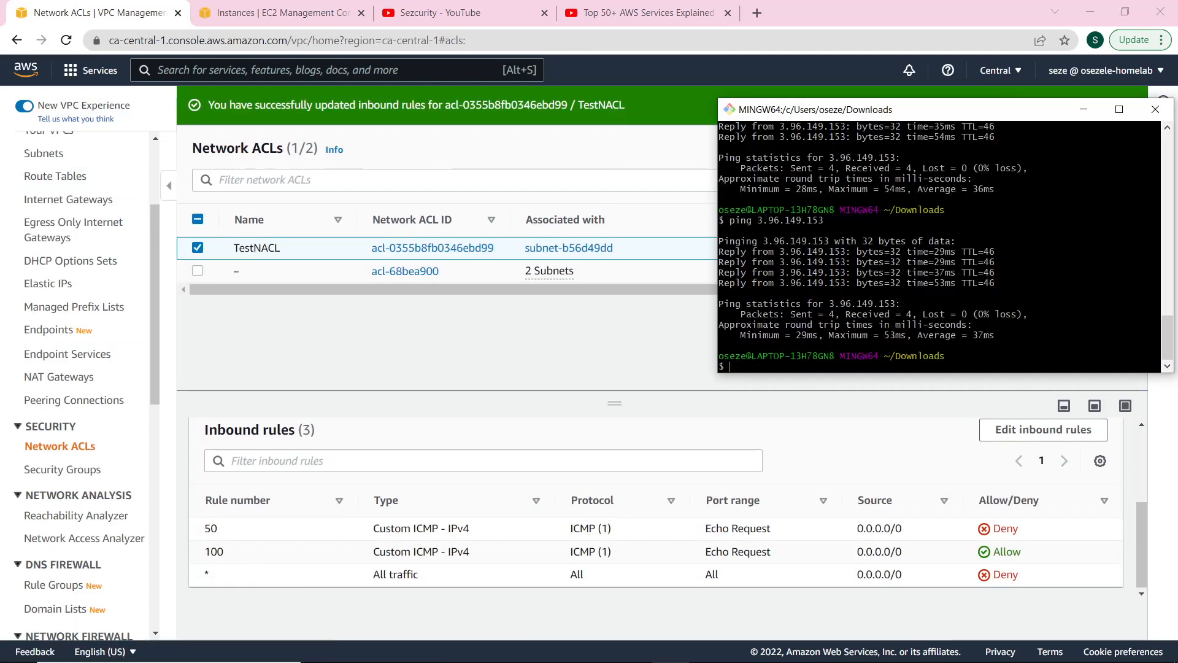
{"action": "key", "text": "Return"}
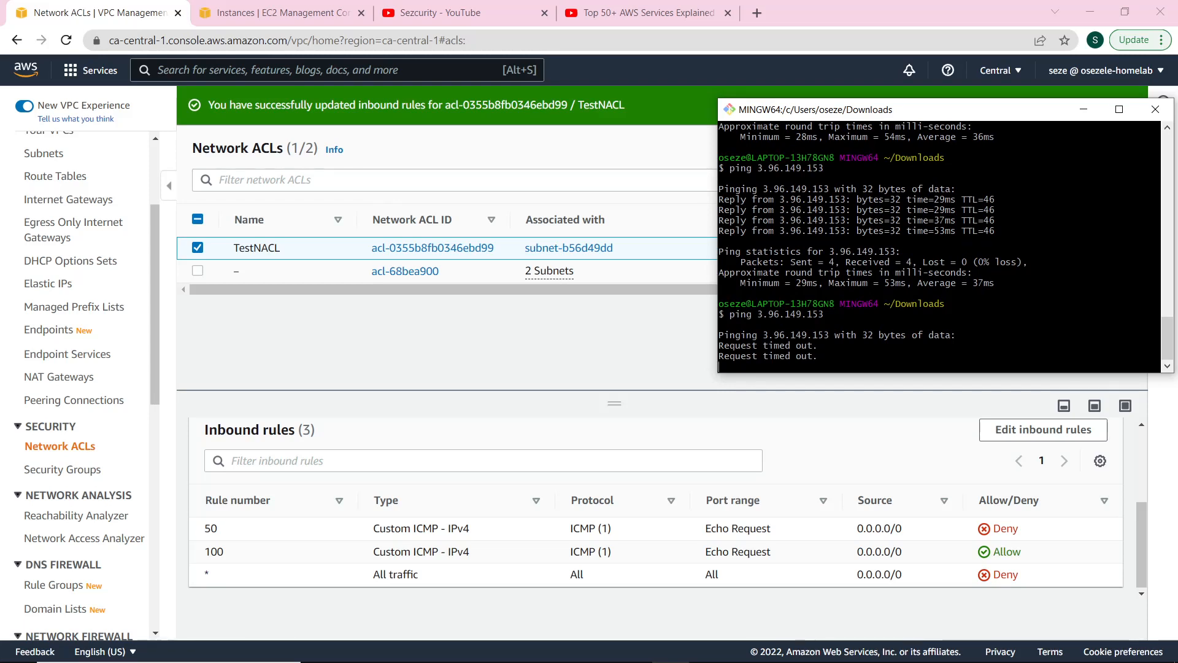
{"action": "key", "text": "ctrl+c"}
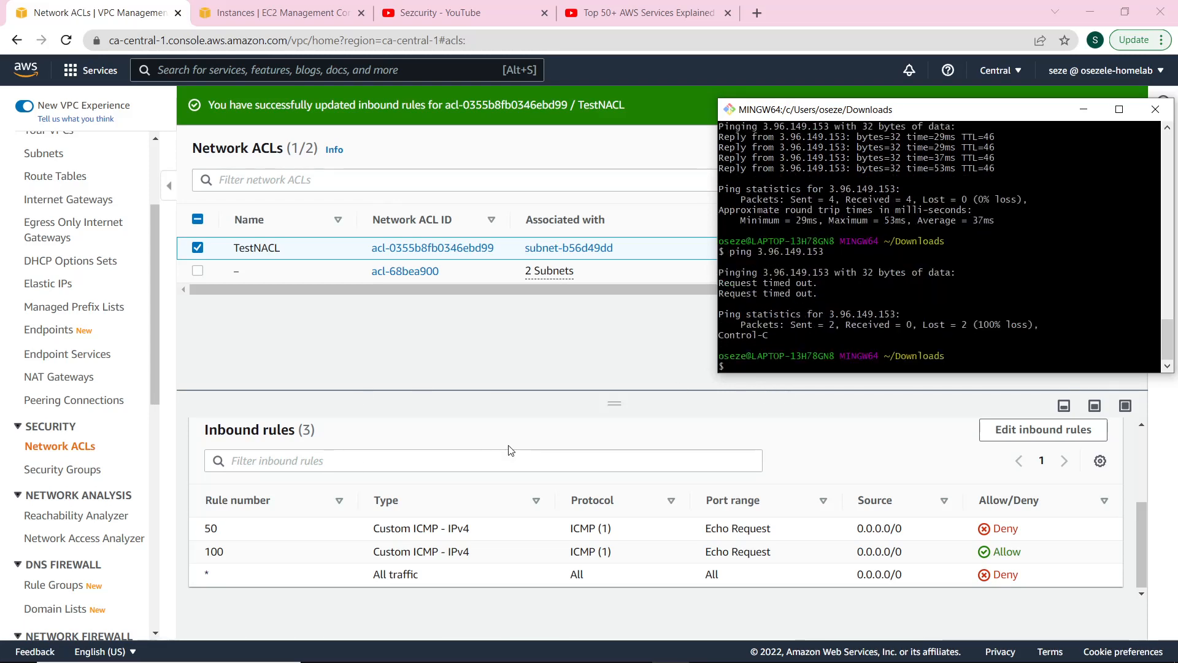
{"action": "left_click", "coordinate": [577, 431]}
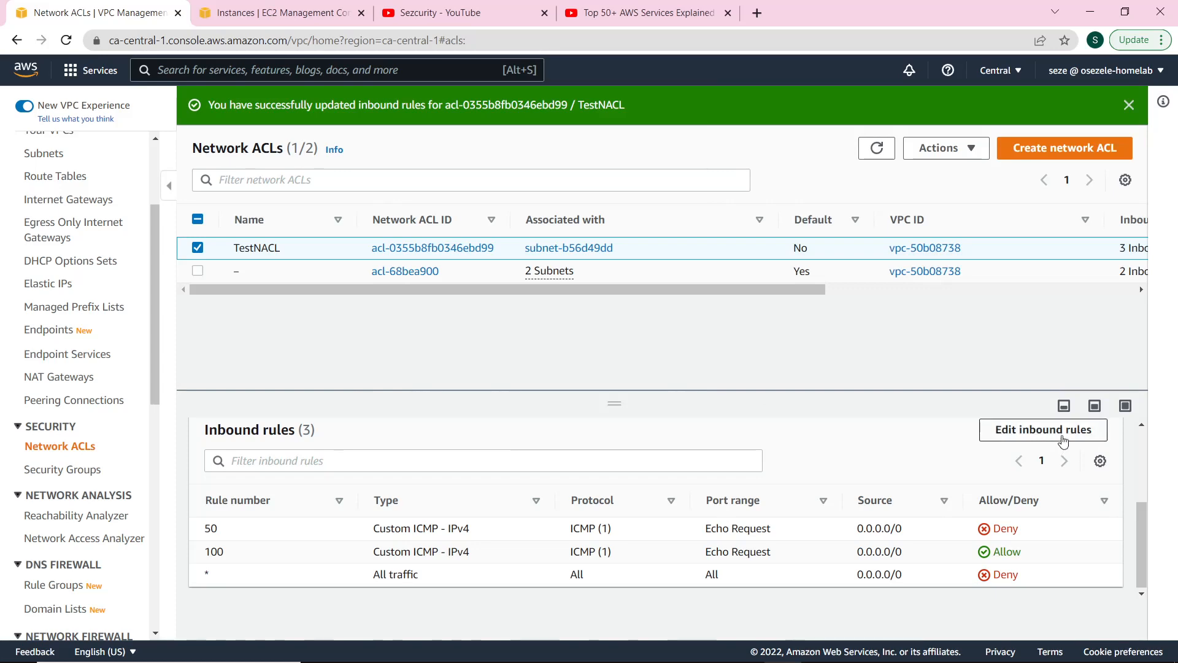
Remove Deny rule 50, switch rule 100 to SSH (22), and save the inbound rules.
{"action": "left_click", "coordinate": [1063, 440]}
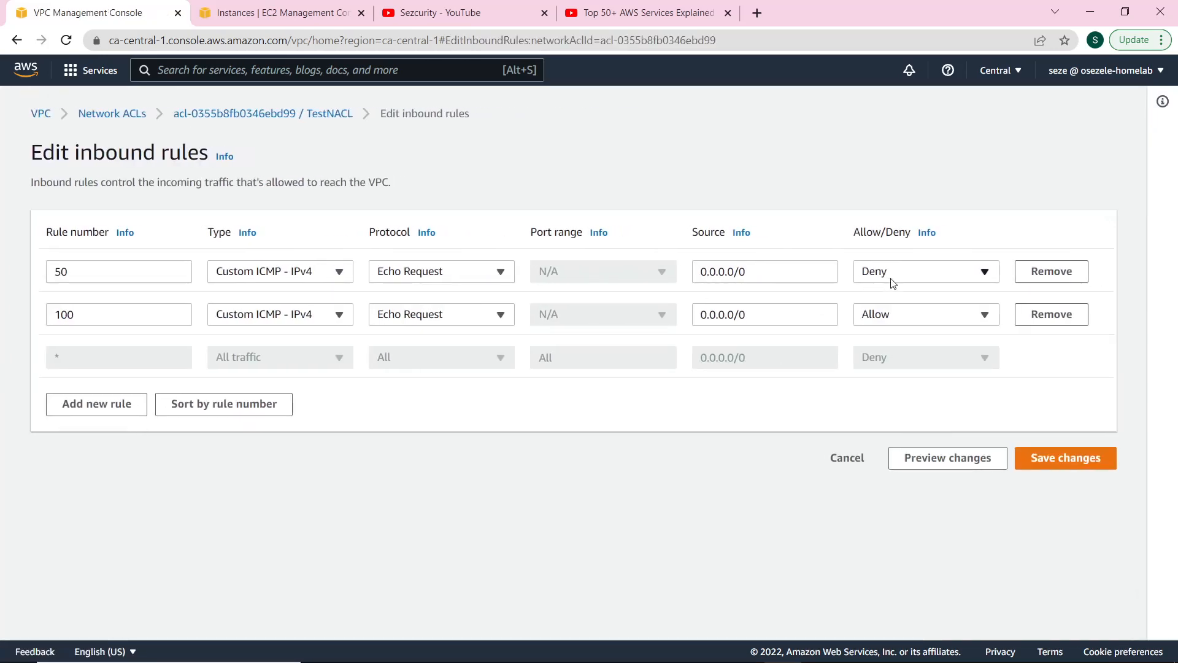
{"action": "left_click", "coordinate": [1048, 273]}
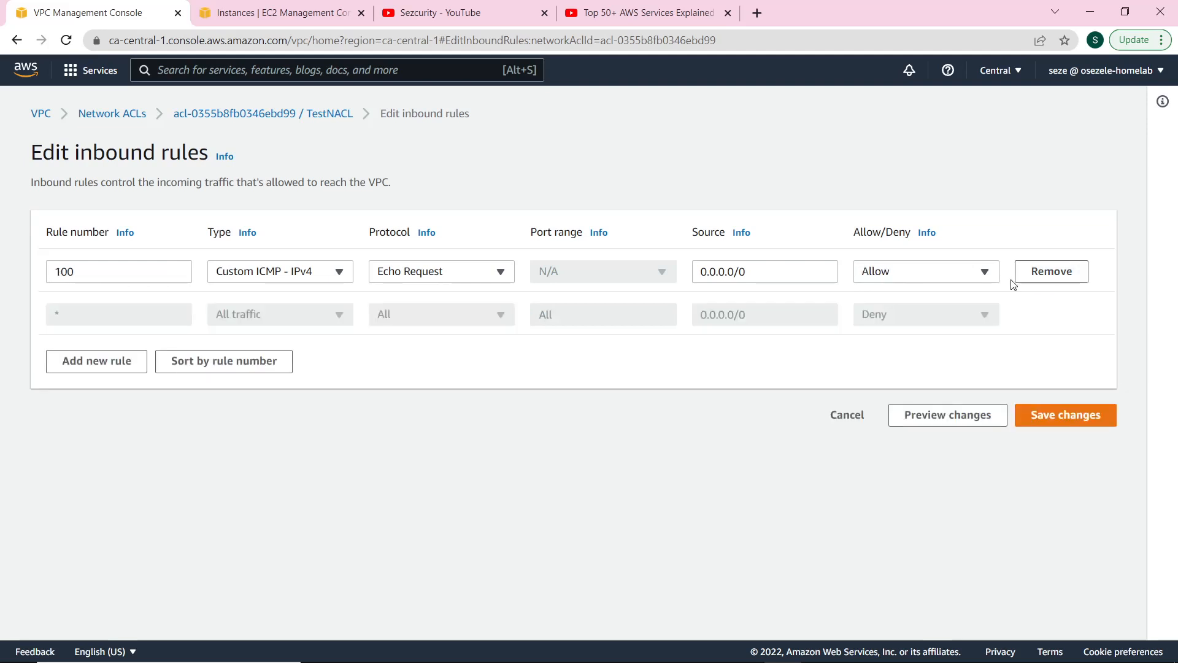
{"action": "left_click", "coordinate": [331, 272]}
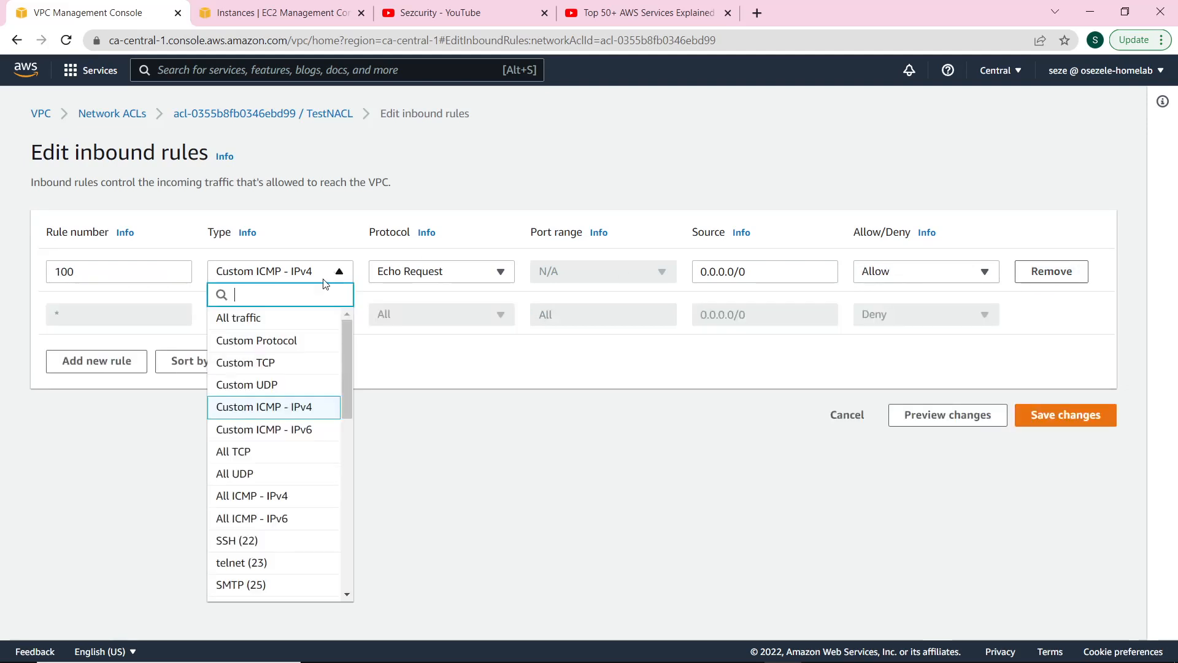
{"action": "left_click", "coordinate": [294, 540]}
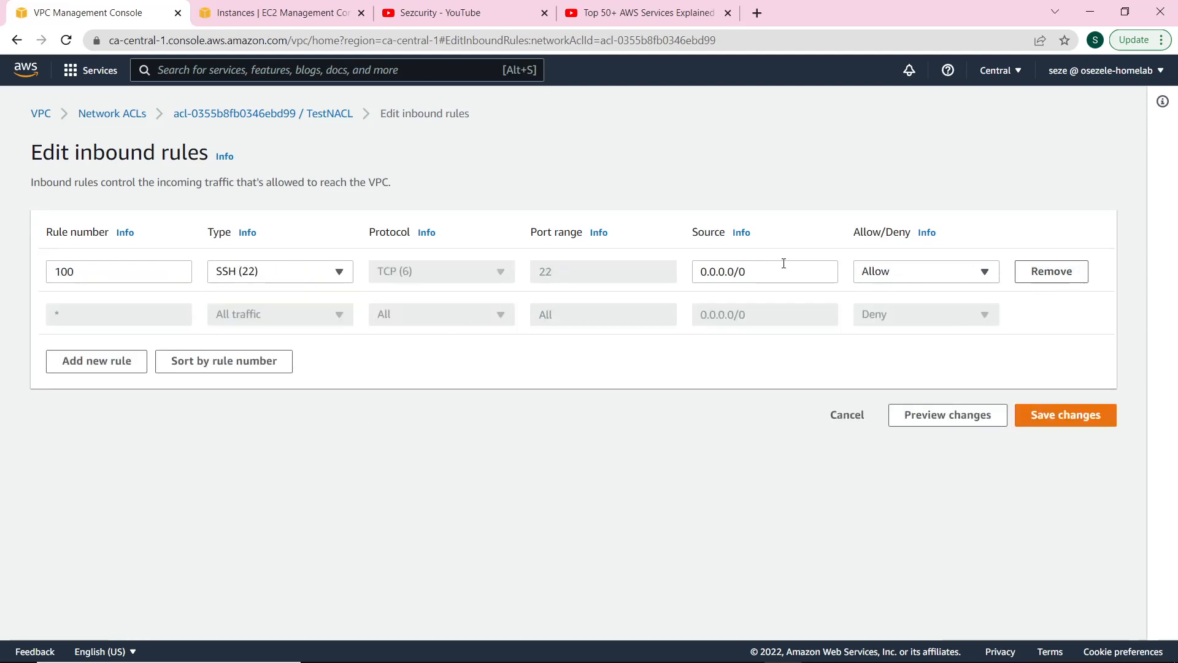
{"action": "left_click", "coordinate": [1085, 425]}
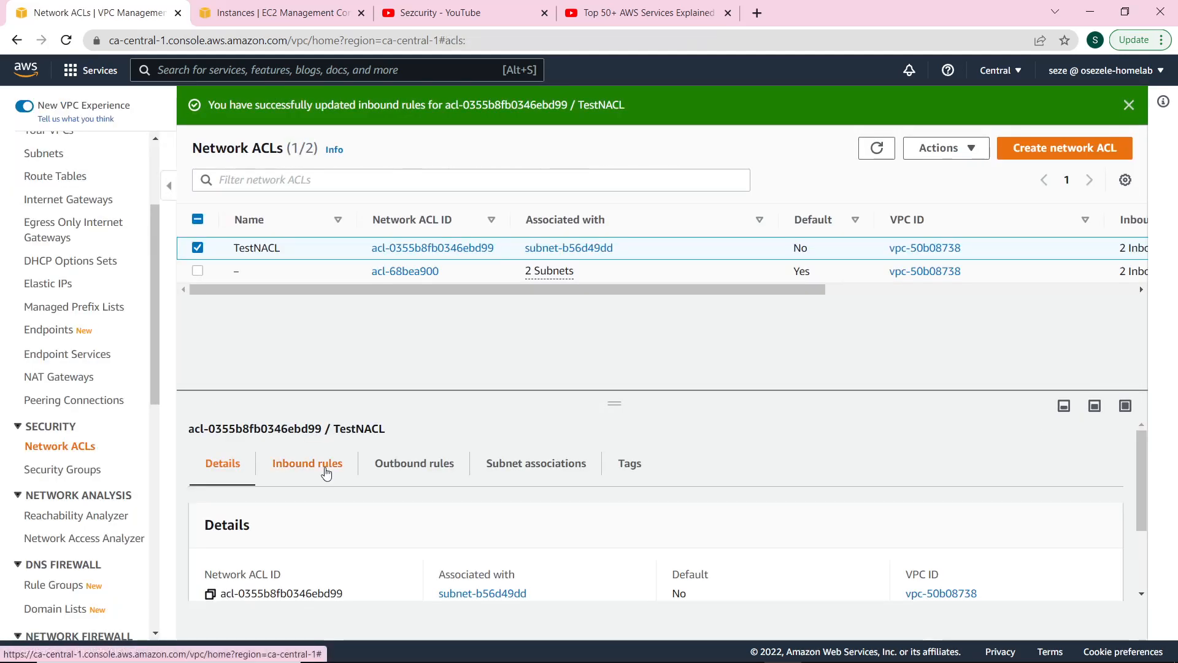
{"action": "left_click", "coordinate": [310, 434]}
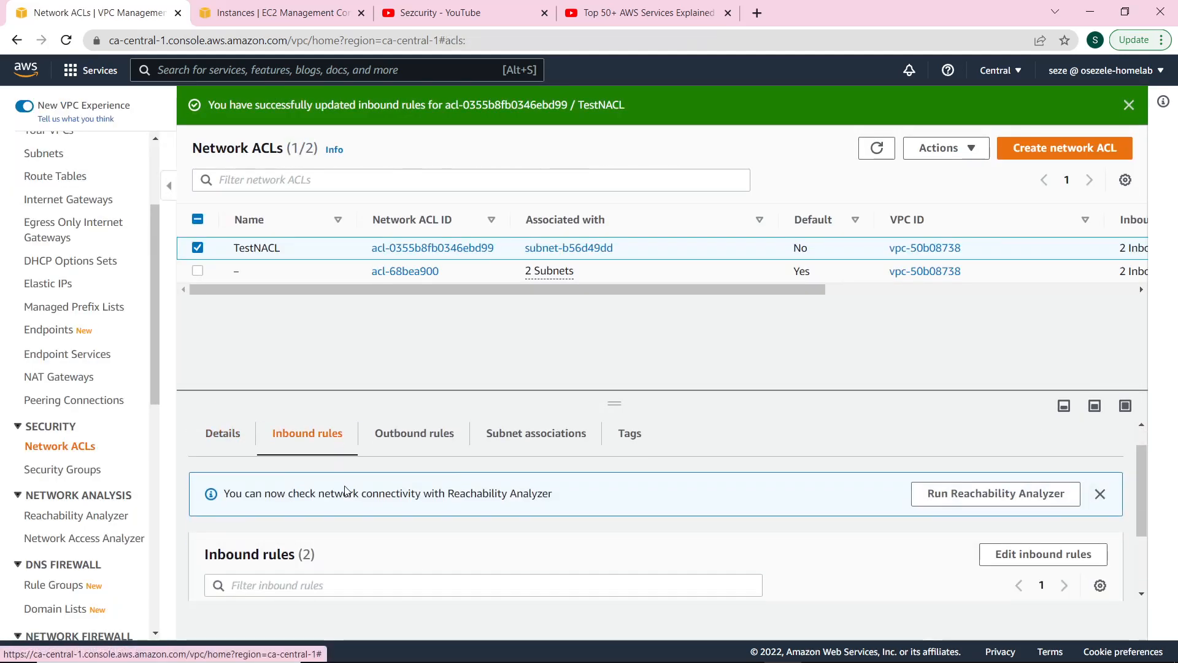
Rerun the earlier ssh -i command to log into the NACLTest EC2 instance.
{"action": "scroll", "coordinate": [347, 494], "scroll_direction": "down", "scroll_amount": 2}
{"action": "scroll", "coordinate": [350, 500], "scroll_direction": "up", "scroll_amount": 2}
{"action": "scroll", "coordinate": [353, 500], "scroll_direction": "down", "scroll_amount": 2}
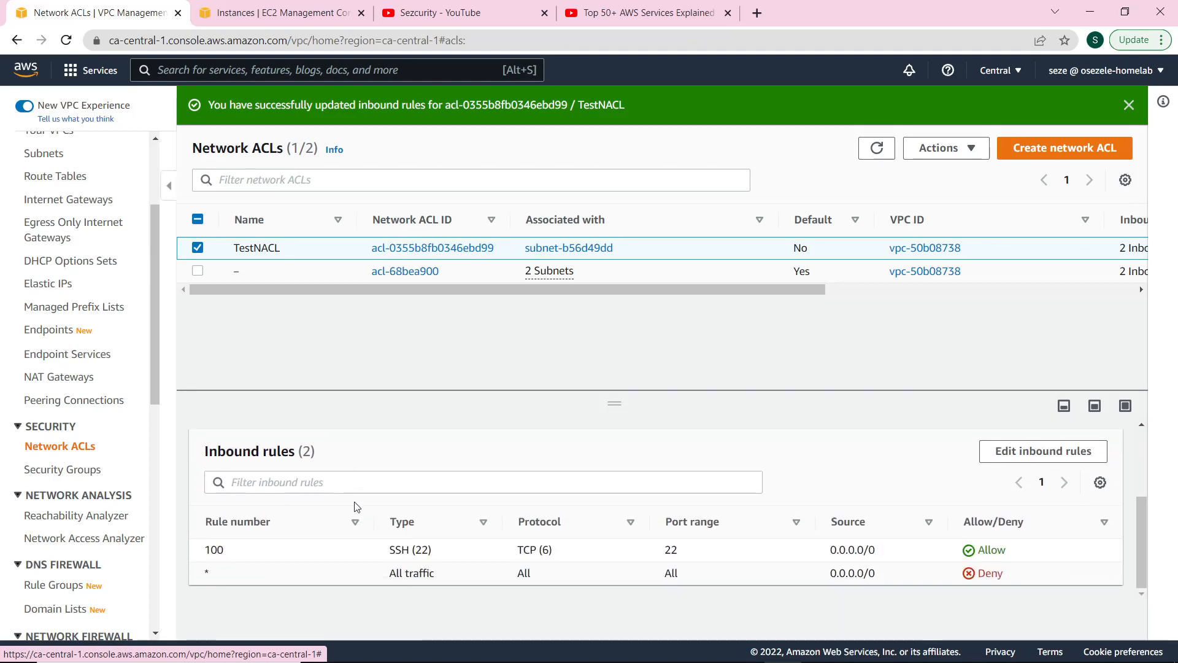
{"action": "key", "text": "alt+Tab"}
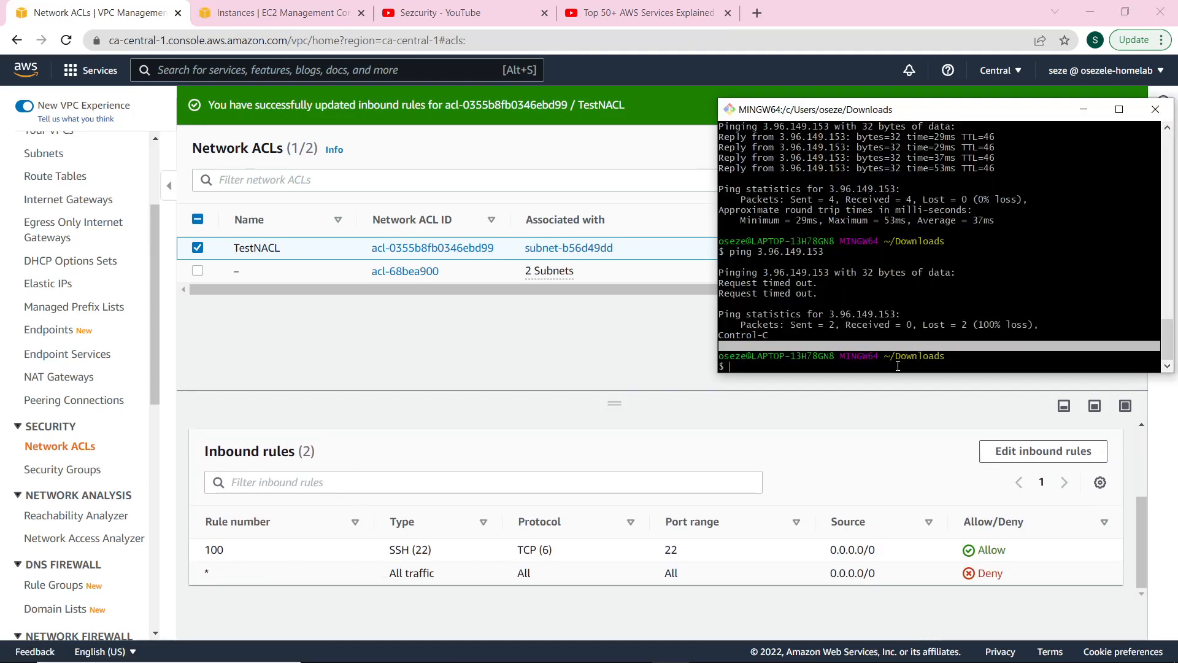
{"action": "key", "text": "Up"}
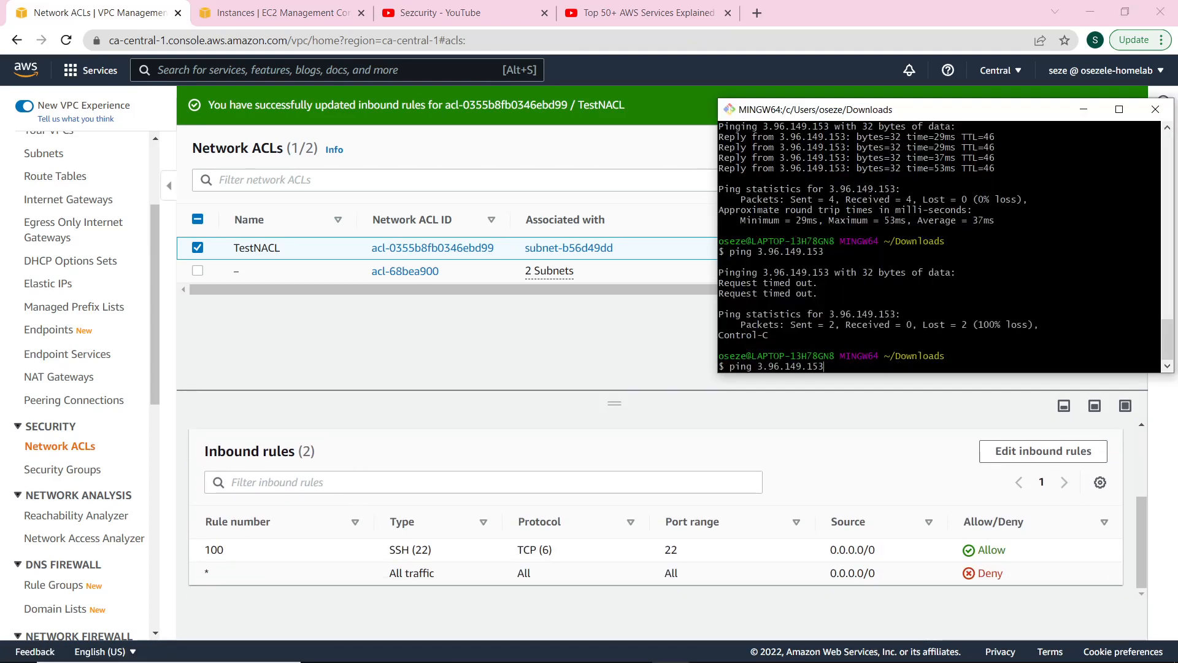
{"action": "key", "text": "Up"}
{"action": "key", "text": "Return"}
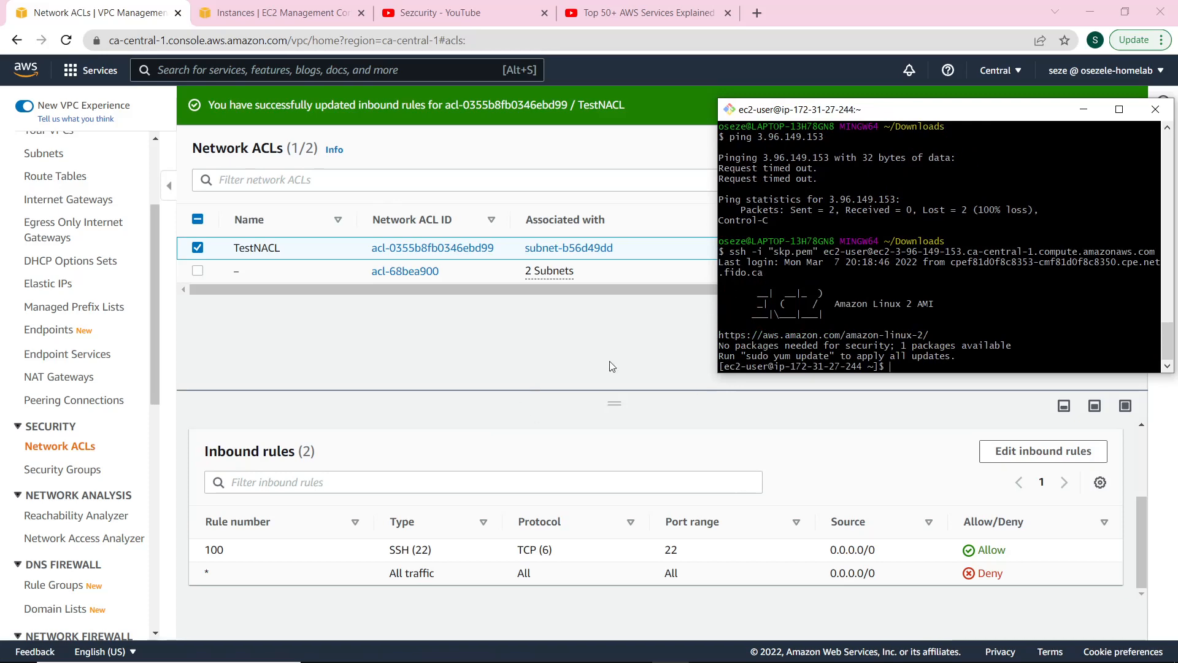
Ping google.com from the instance and stop it after all 22 packets are lost.
{"action": "type", "text": "p"}
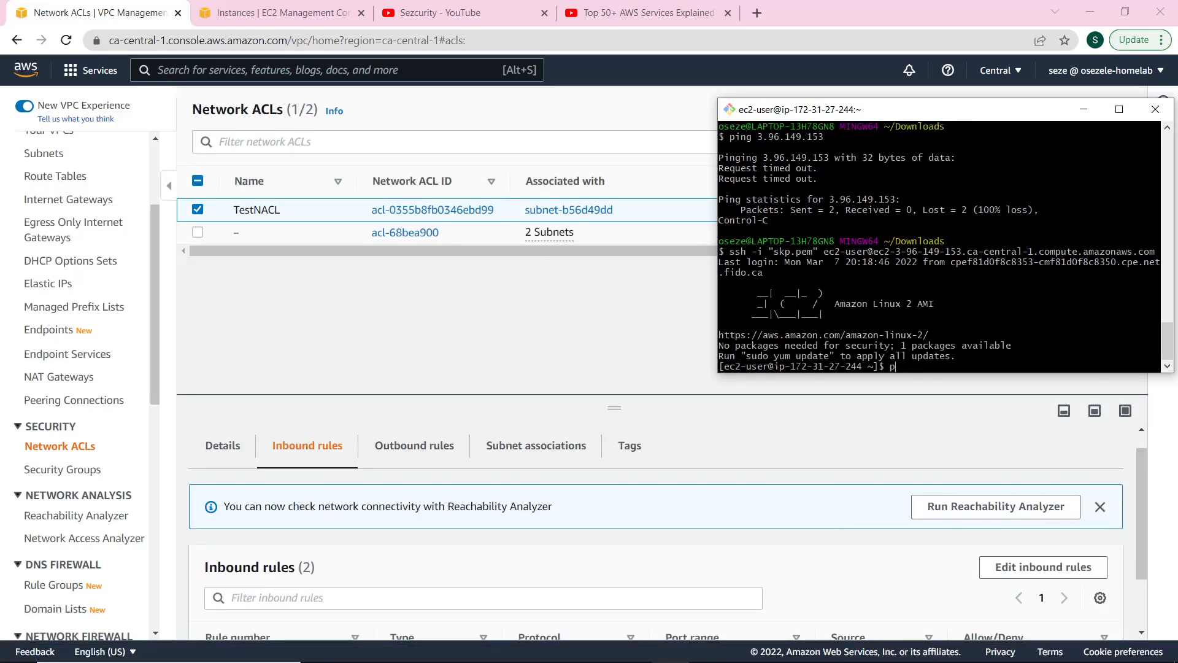
{"action": "type", "text": "ing google.com"}
{"action": "key", "text": "Return"}
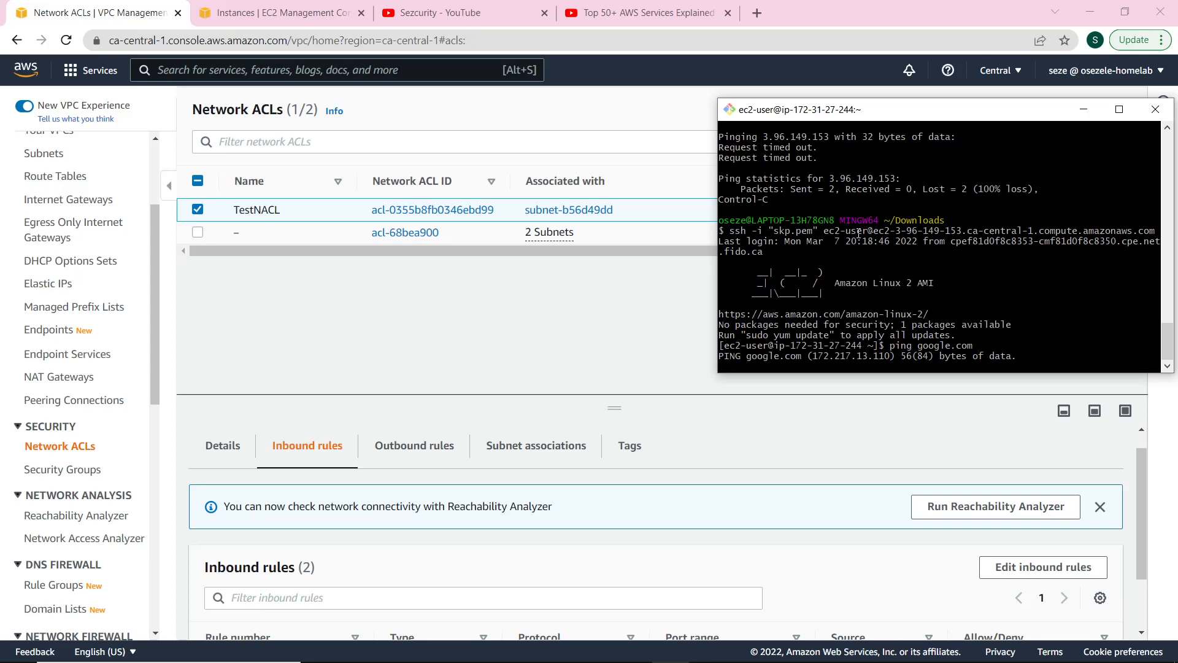
{"action": "key", "text": "ctrl+c"}
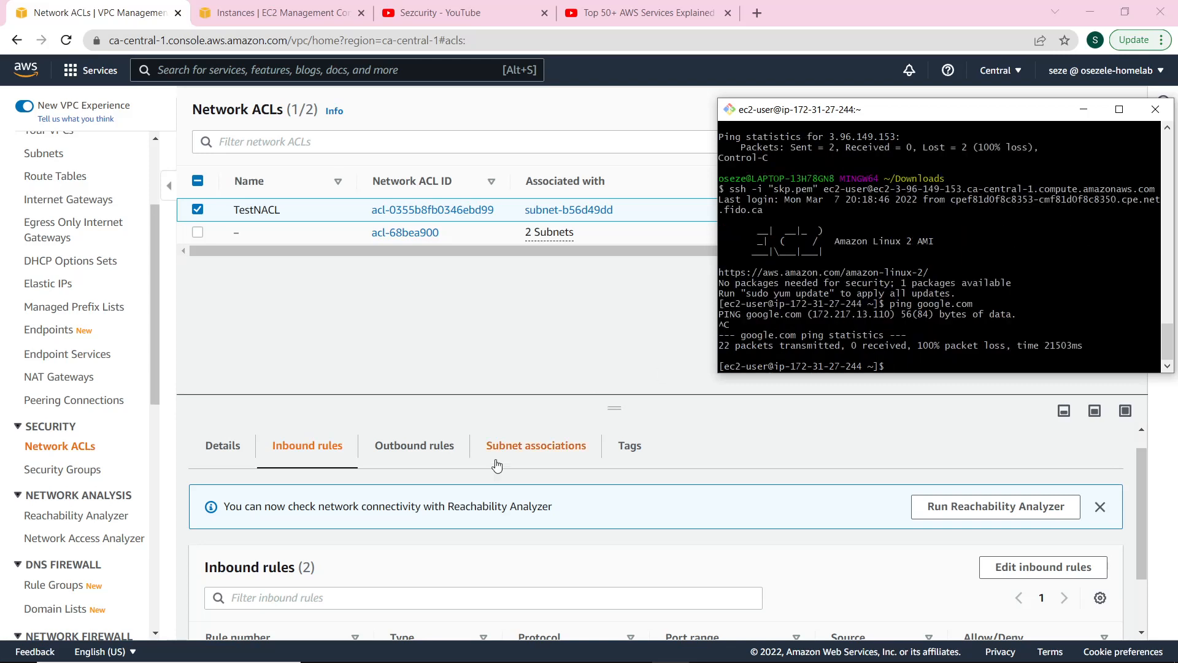
{"action": "left_click", "coordinate": [583, 558]}
{"action": "scroll", "coordinate": [455, 474], "scroll_direction": "down", "scroll_amount": 1}
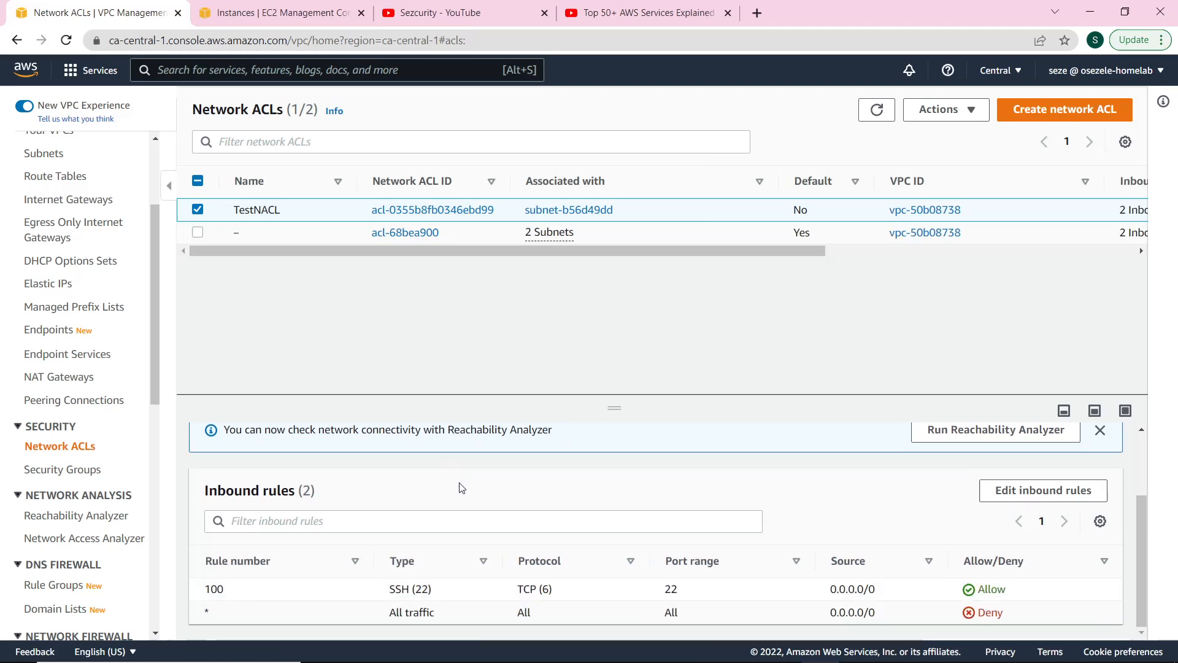
Add inbound rule 200 with type Custom ICMP - IPv4.
{"action": "left_click", "coordinate": [1041, 491]}
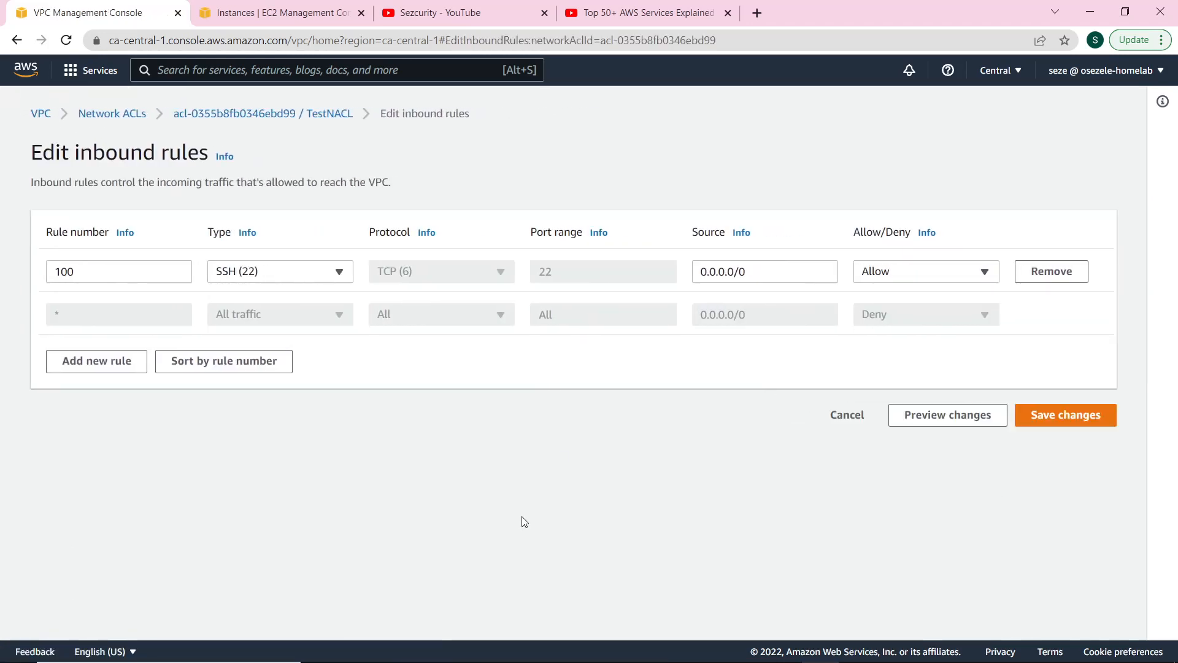
{"action": "left_click", "coordinate": [120, 367]}
{"action": "left_click", "coordinate": [119, 308]}
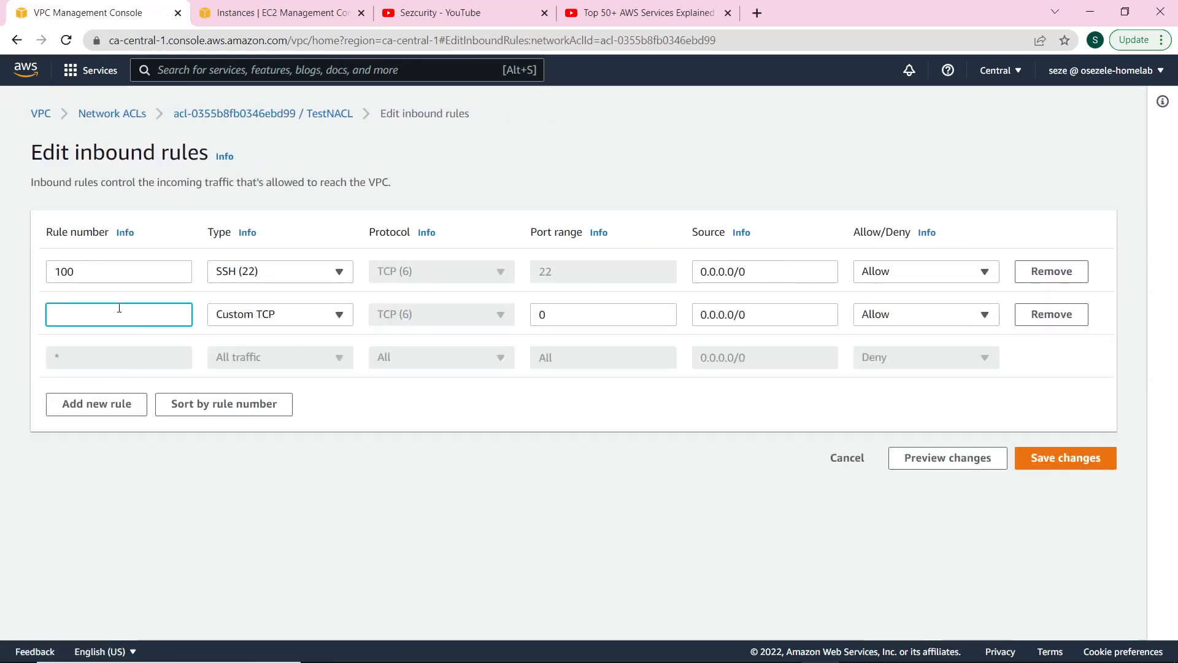
{"action": "type", "text": "200"}
{"action": "left_click", "coordinate": [279, 314]}
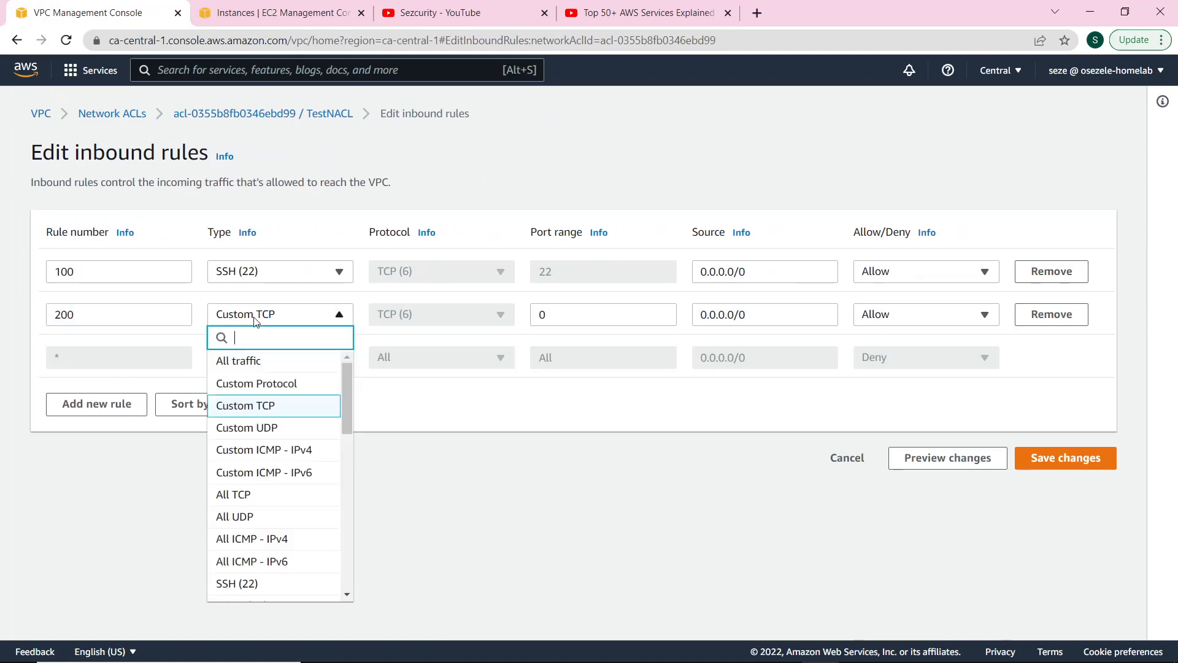
{"action": "left_click", "coordinate": [270, 451]}
Set rule 200's protocol to Echo Request and save the inbound rules.
{"action": "left_click", "coordinate": [423, 316]}
{"action": "scroll", "coordinate": [454, 460], "scroll_direction": "up", "scroll_amount": 10}
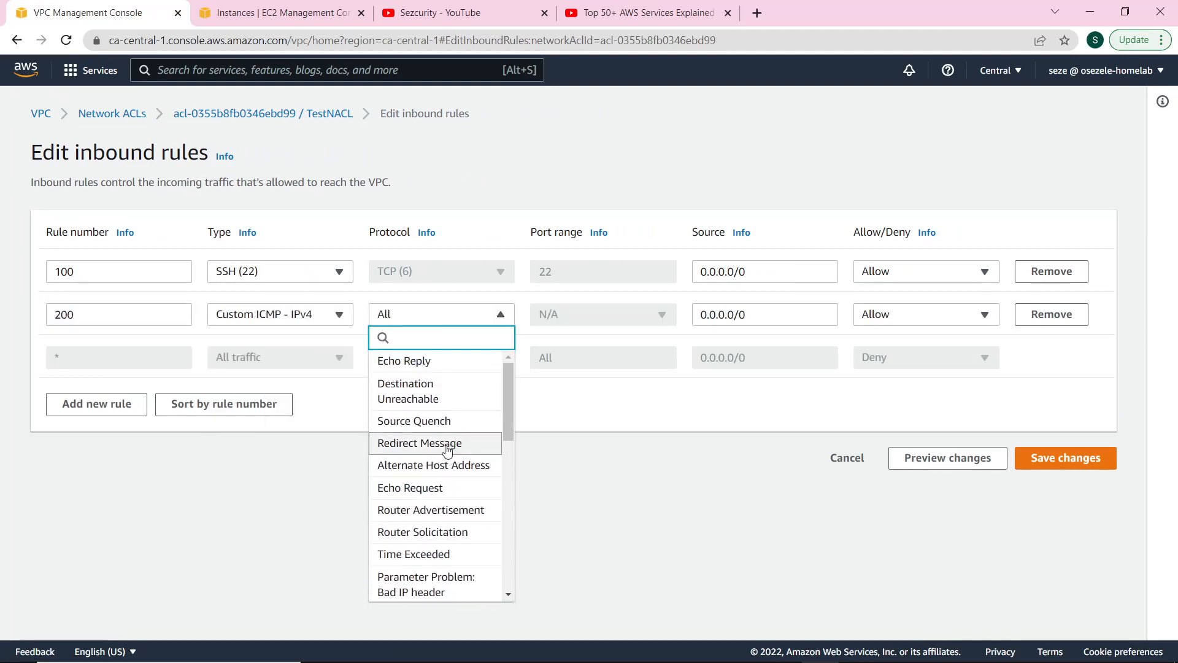
{"action": "left_click", "coordinate": [810, 417]}
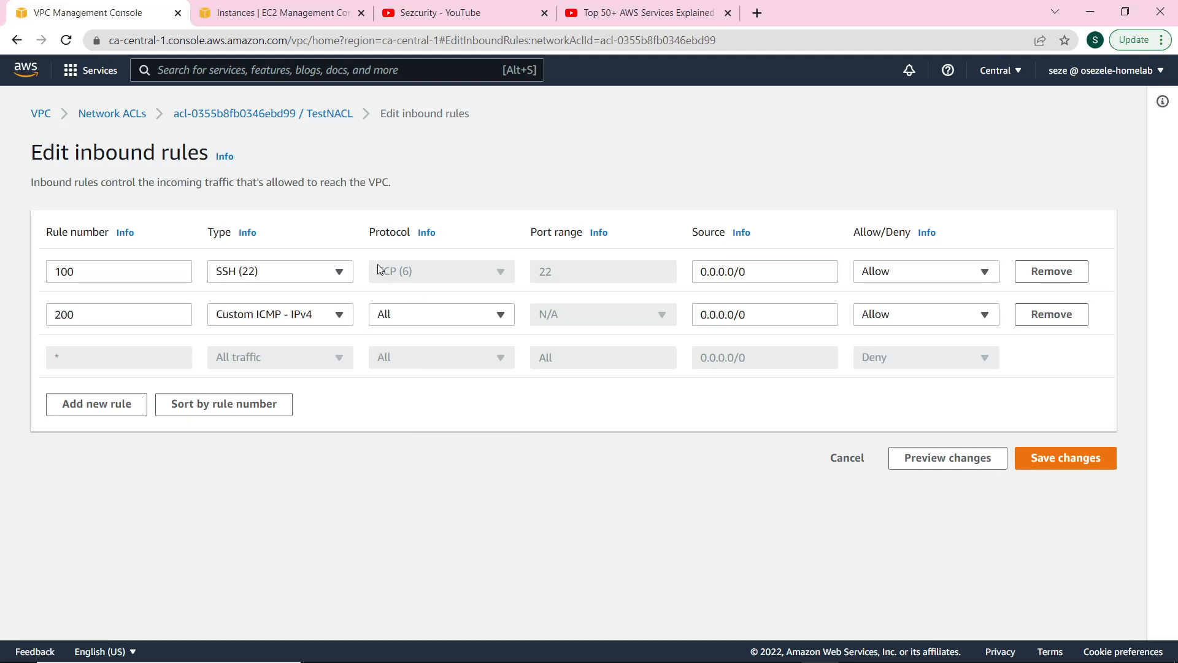
{"action": "left_click", "coordinate": [438, 322]}
{"action": "scroll", "coordinate": [442, 380], "scroll_direction": "up", "scroll_amount": 5}
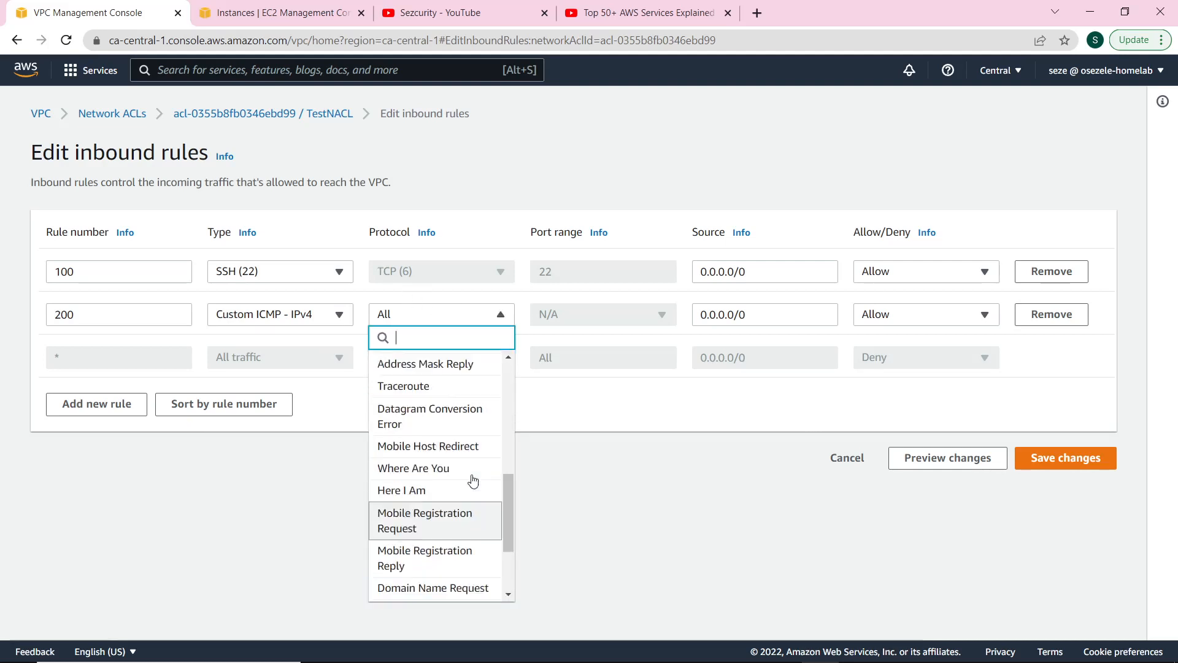
{"action": "left_click", "coordinate": [442, 394]}
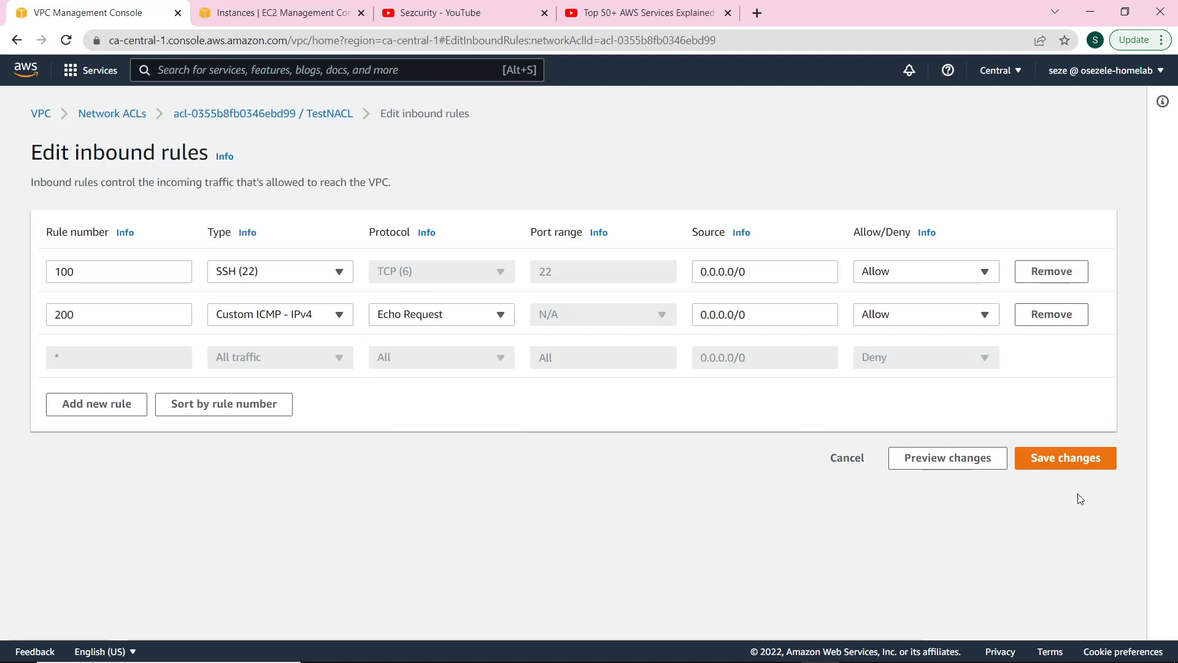
{"action": "left_click", "coordinate": [1074, 457]}
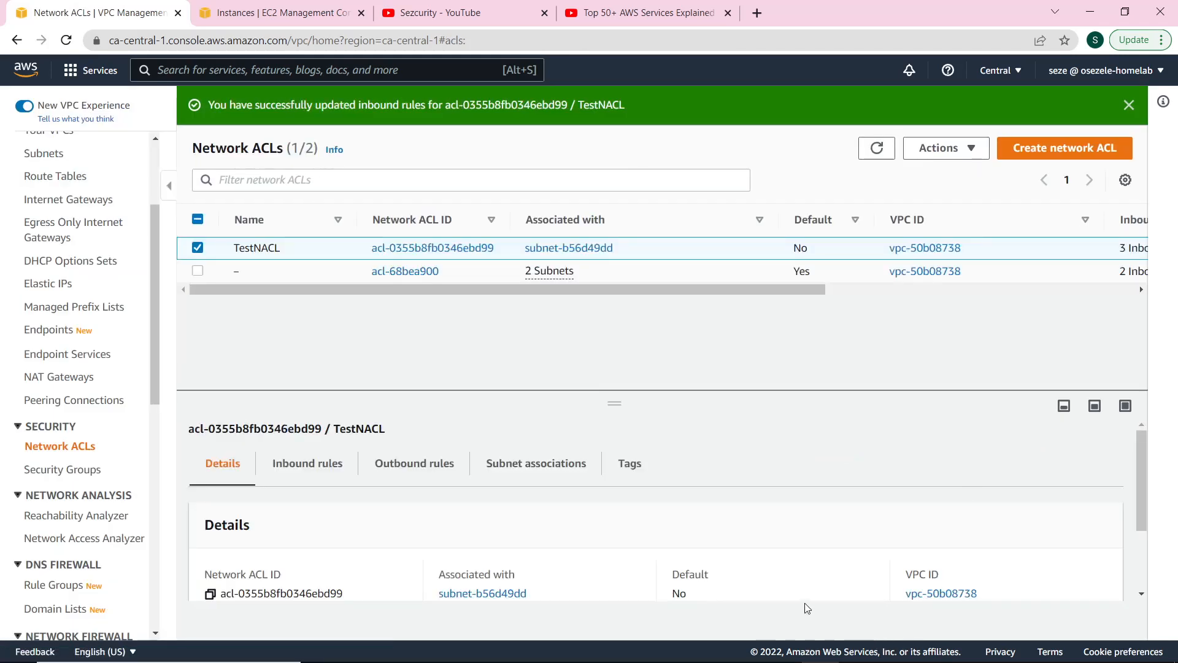
Ping google.com from the EC2 instance and stop it: 8 packets sent, 100% lost.
{"action": "left_click", "coordinate": [671, 648]}
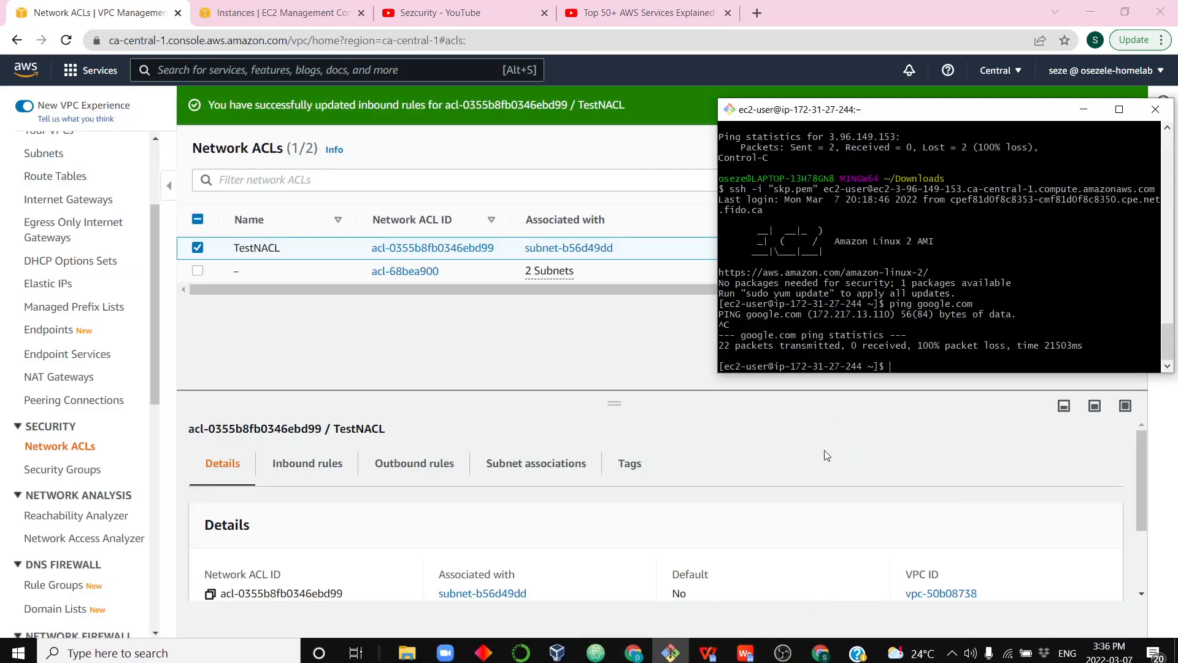
{"action": "type", "text": "ping google.com"}
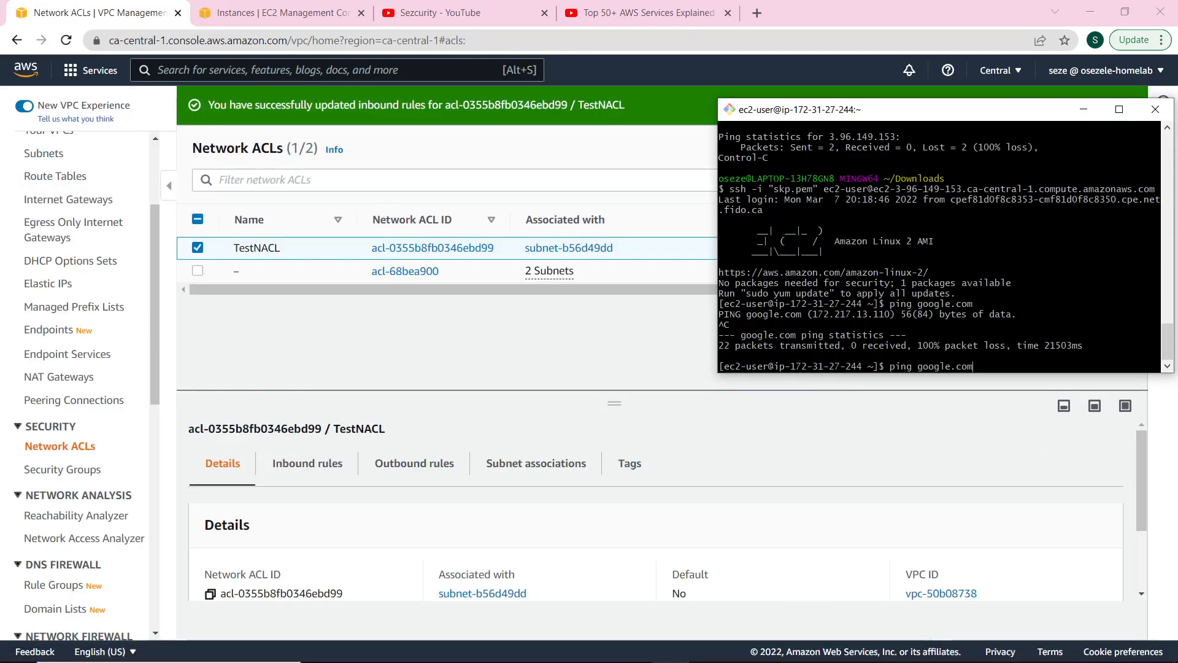
{"action": "key", "text": "Return"}
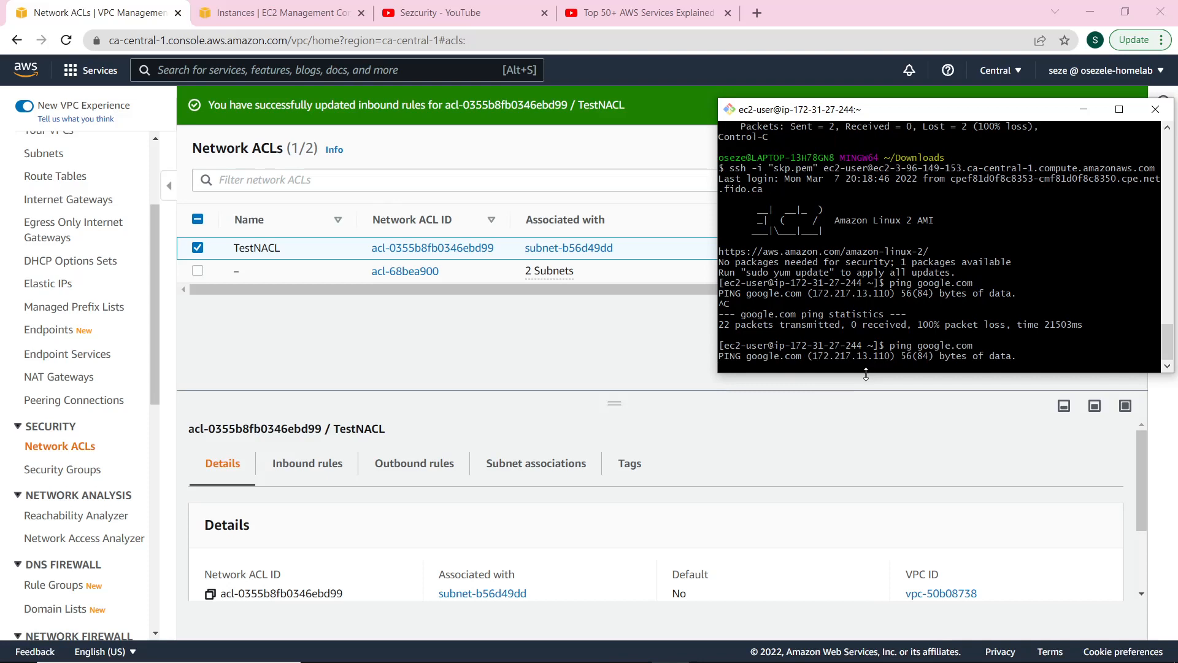
{"action": "key", "text": "ctrl+c"}
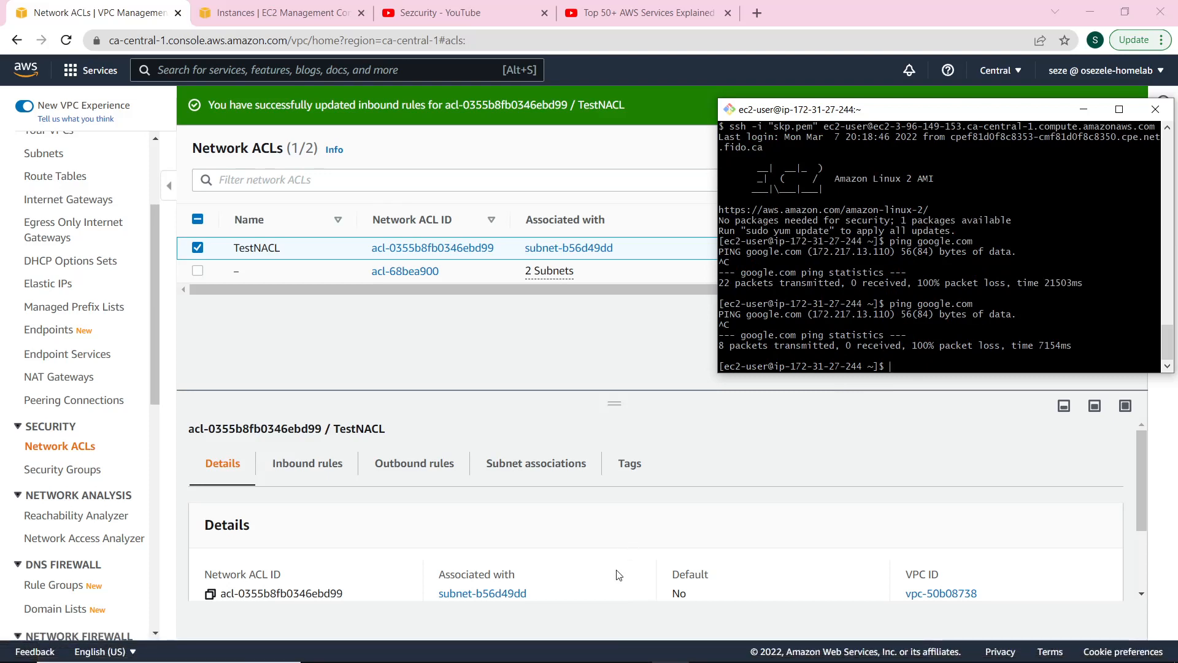
Switch TestNACL inbound rule 200 to ICMP Echo Reply from 0.0.0.0/0, save, and review the inbound rules.
{"action": "left_click", "coordinate": [307, 465]}
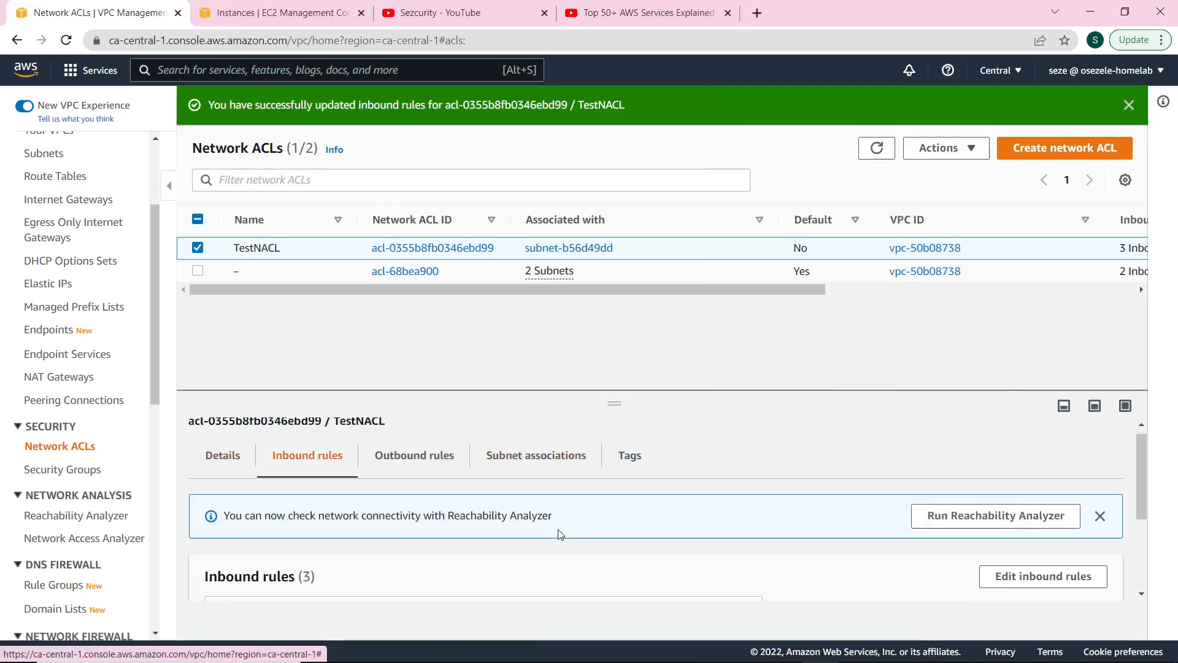
{"action": "scroll", "coordinate": [555, 473], "scroll_direction": "down", "scroll_amount": 3}
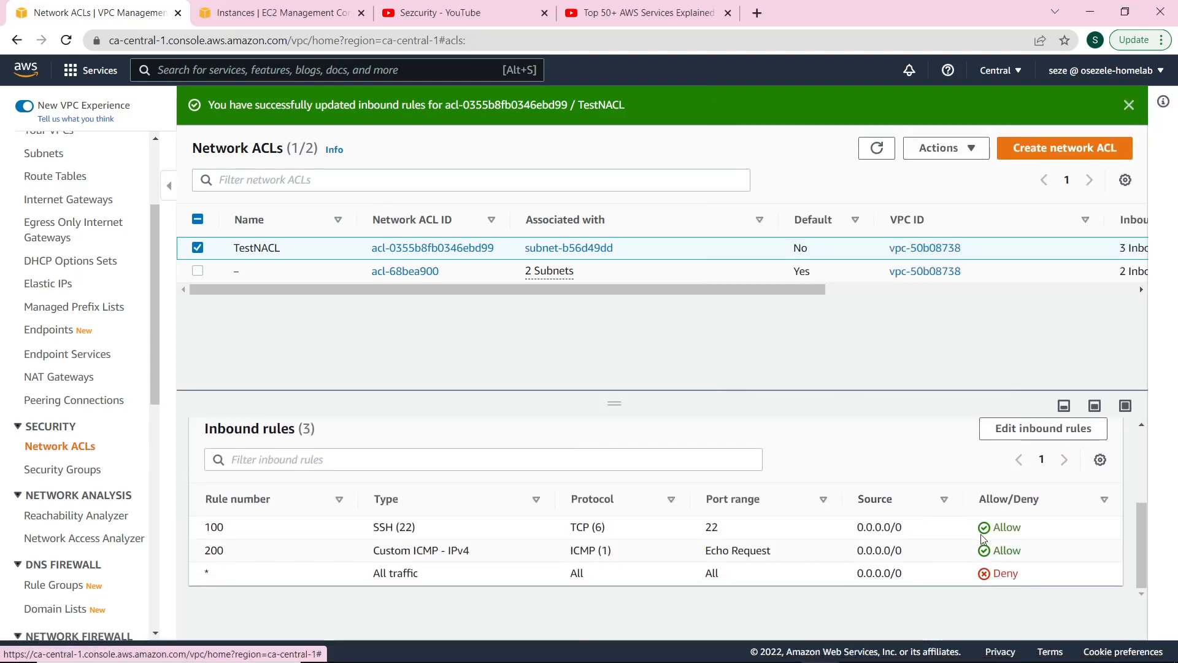
{"action": "left_click", "coordinate": [1030, 431]}
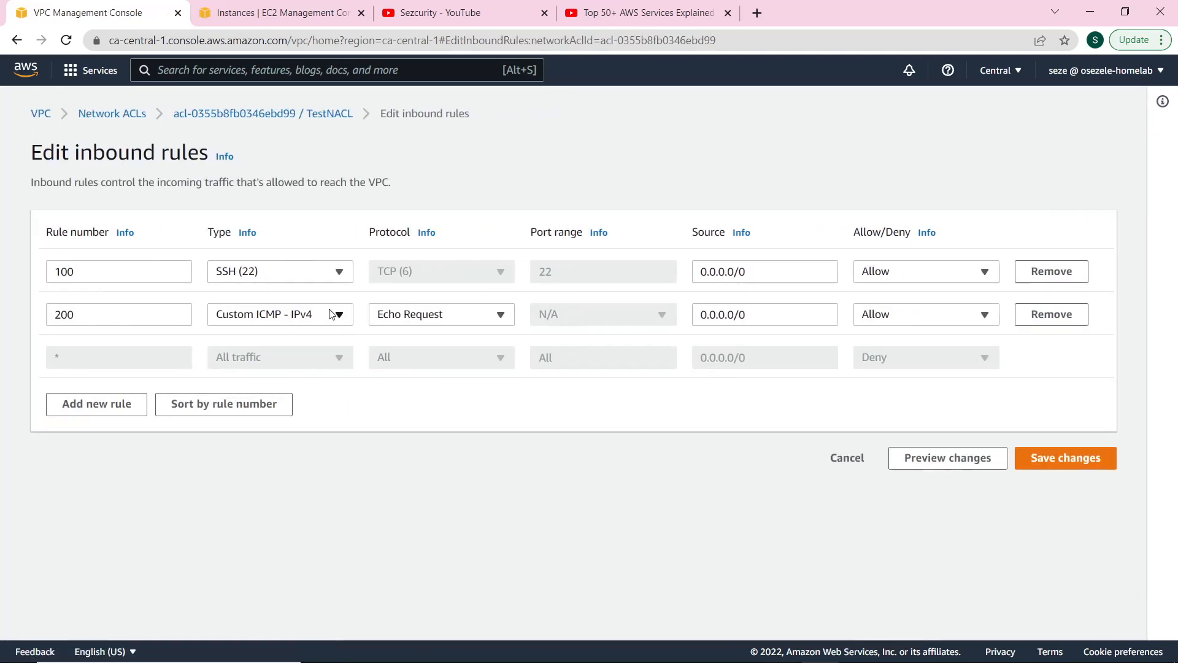
{"action": "left_click", "coordinate": [429, 322]}
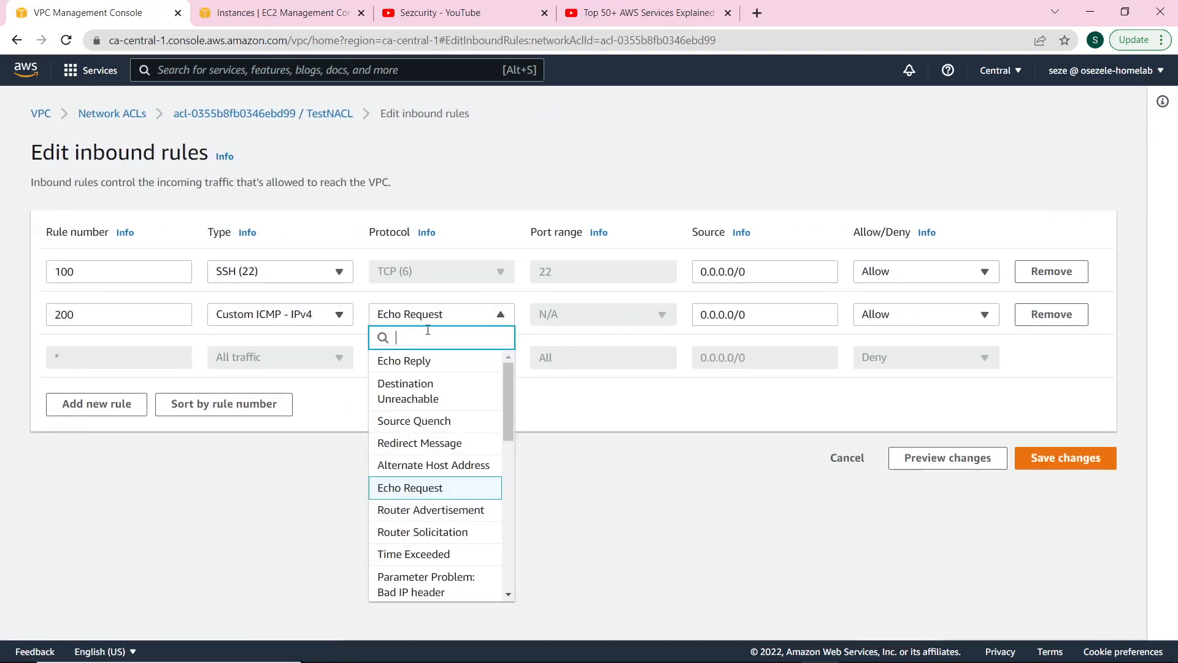
{"action": "left_click", "coordinate": [441, 367]}
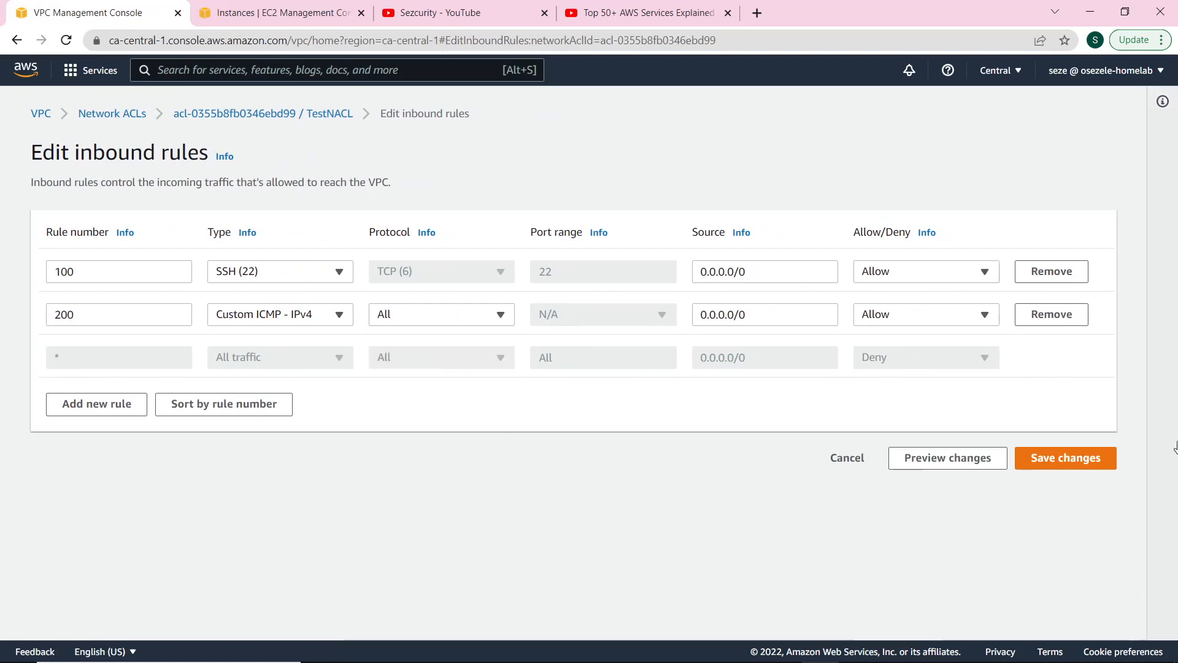
{"action": "left_click", "coordinate": [1081, 465]}
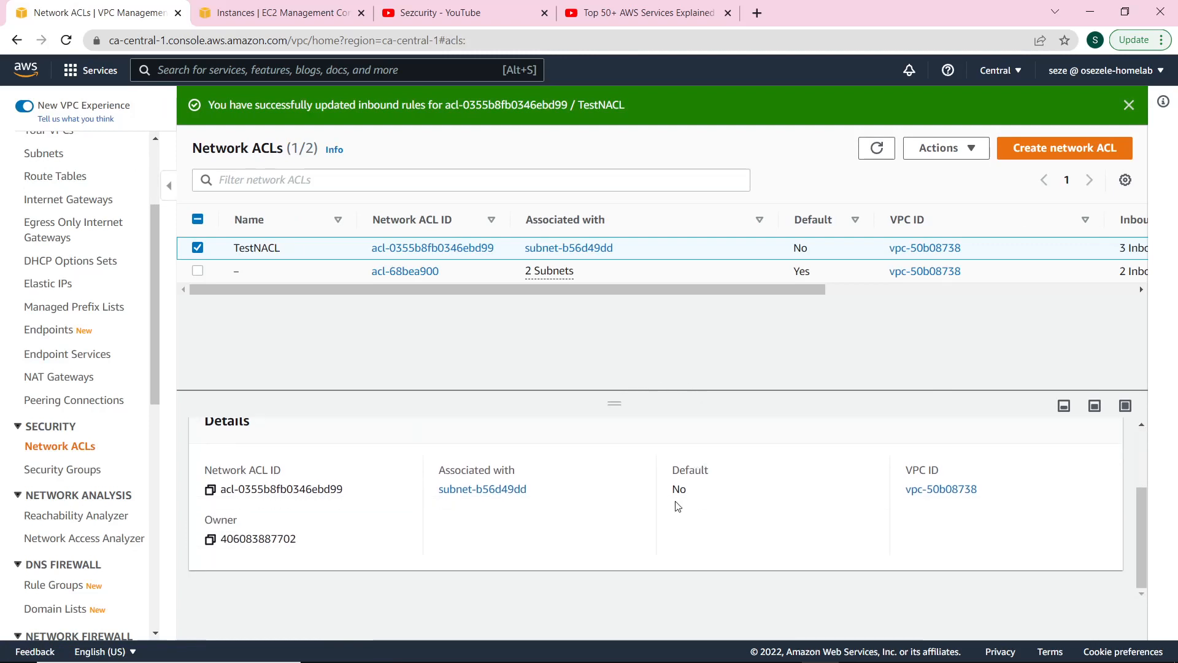
{"action": "left_click", "coordinate": [322, 472]}
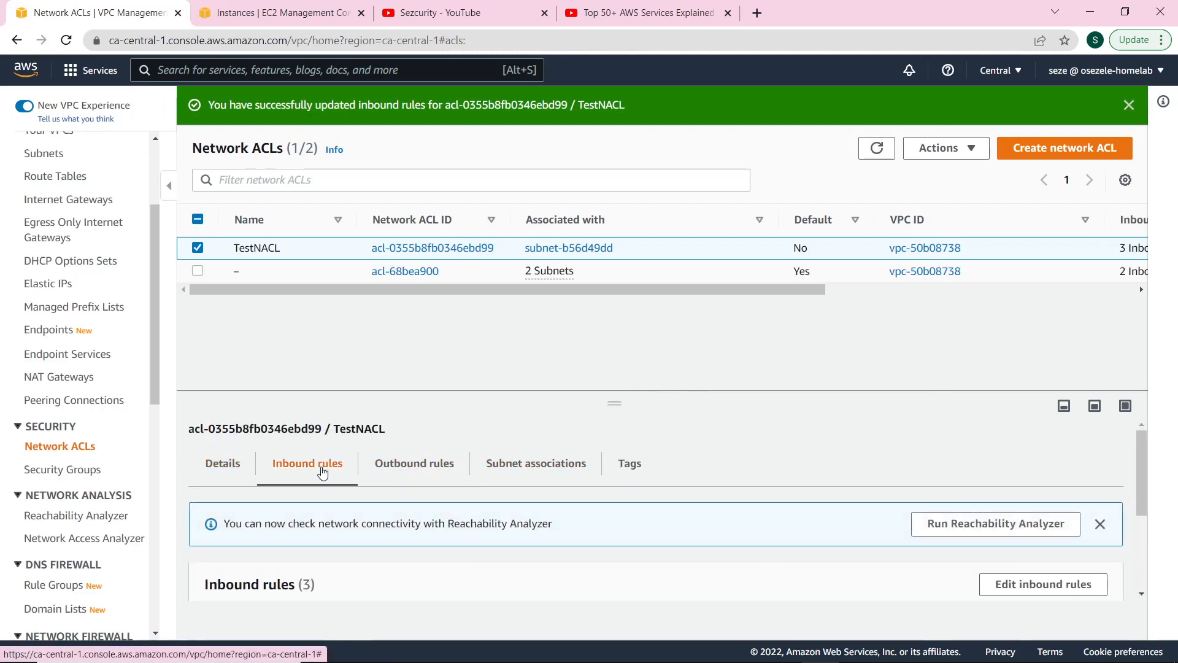
{"action": "scroll", "coordinate": [342, 493], "scroll_direction": "down", "scroll_amount": 3}
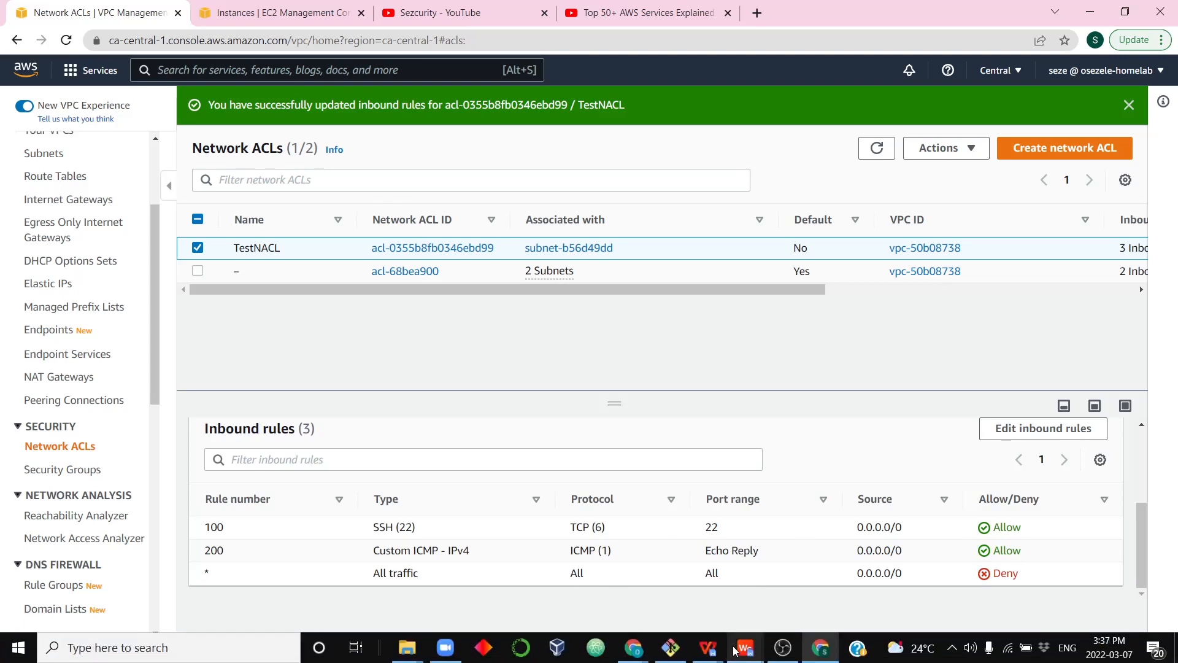
Rerun ping google.com from the instance, getting all 6 replies, then return to the VPC console.
{"action": "left_click", "coordinate": [671, 647]}
{"action": "key", "text": "Up"}
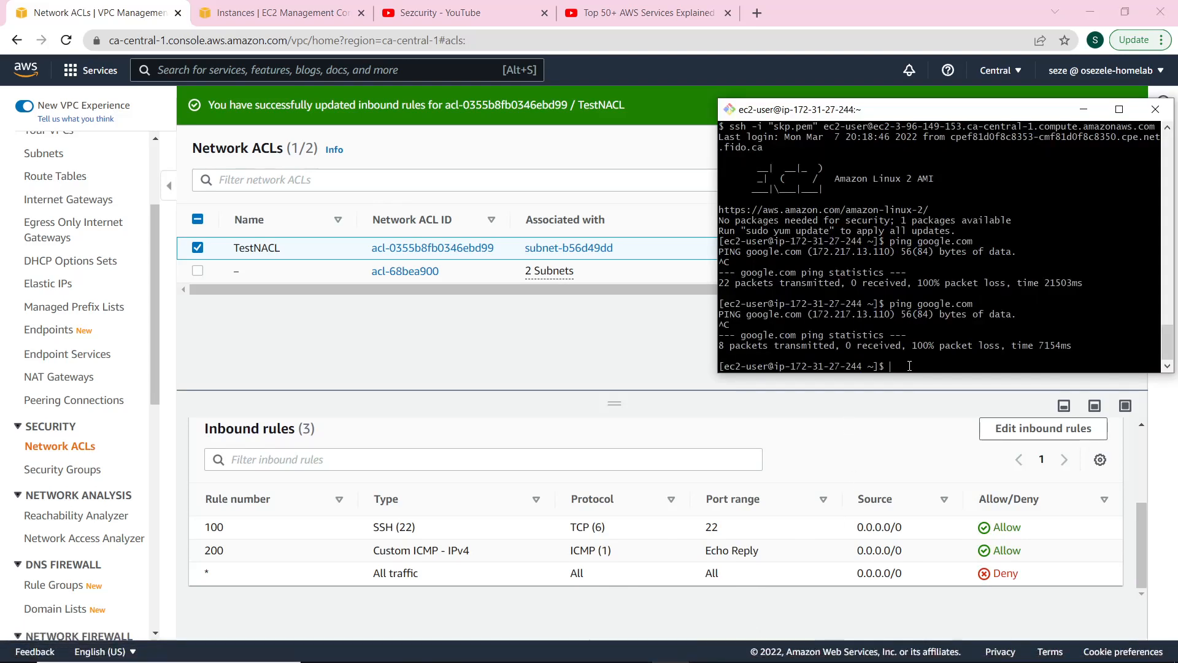
{"action": "key", "text": "Return"}
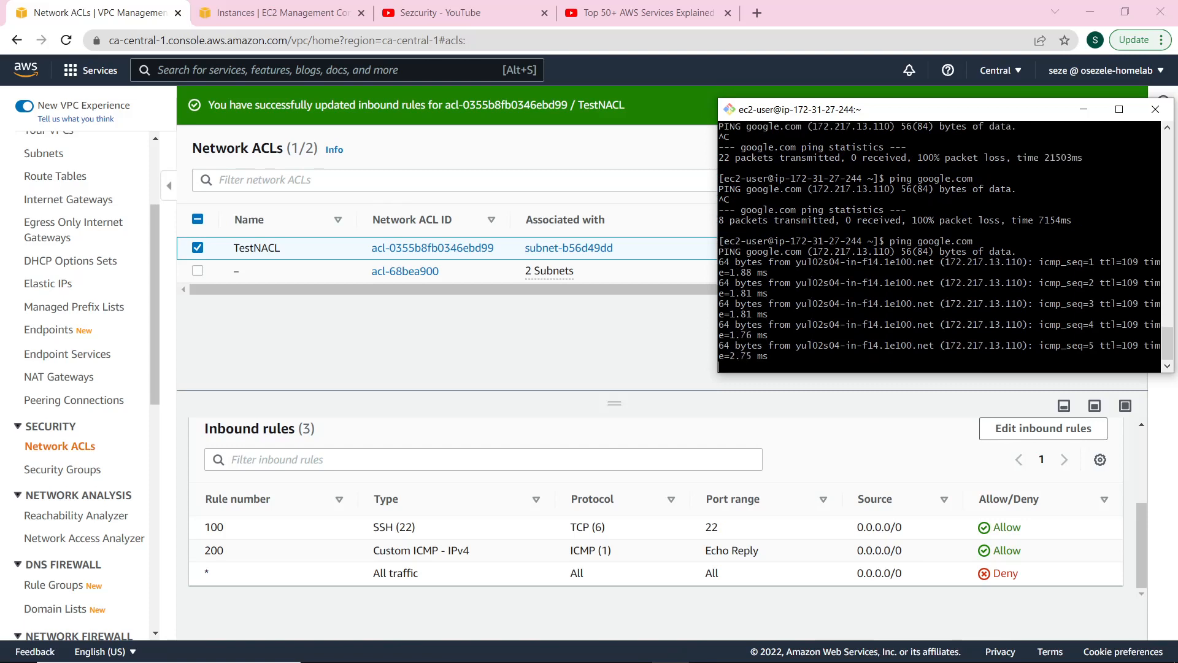
{"action": "key", "text": "ctrl+c"}
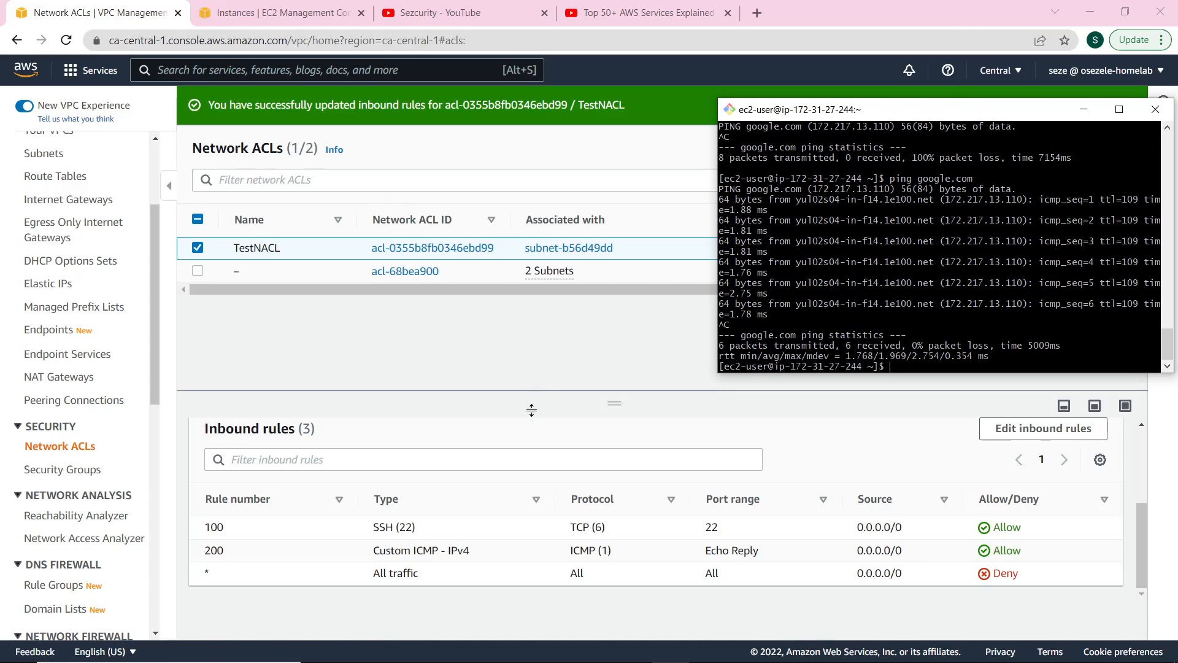
{"action": "left_click", "coordinate": [582, 445]}
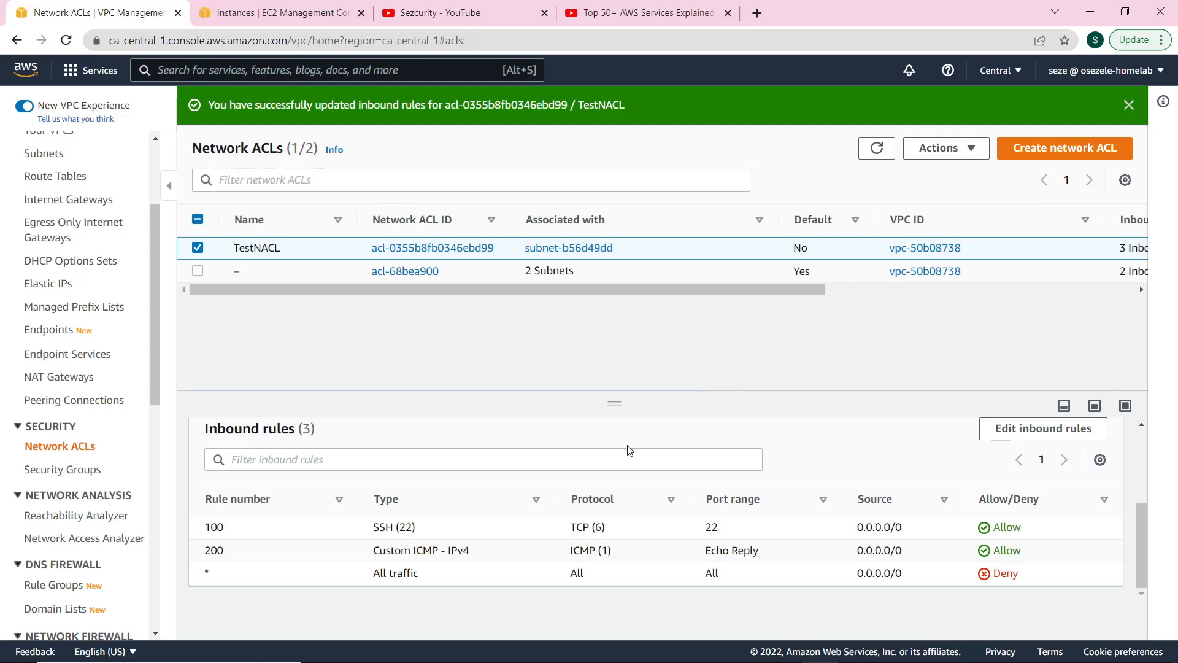
Change TestNACL outbound rule 100 from all traffic to SSH (22) only and save.
{"action": "scroll", "coordinate": [466, 505], "scroll_direction": "up", "scroll_amount": 3}
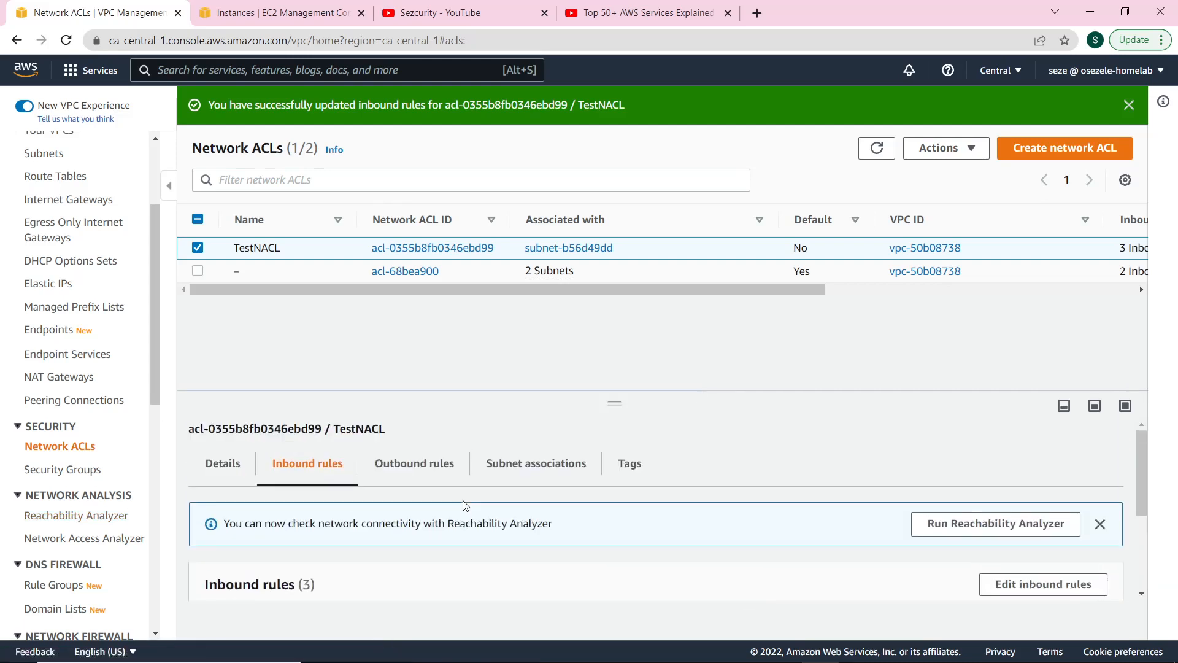
{"action": "left_click", "coordinate": [402, 463]}
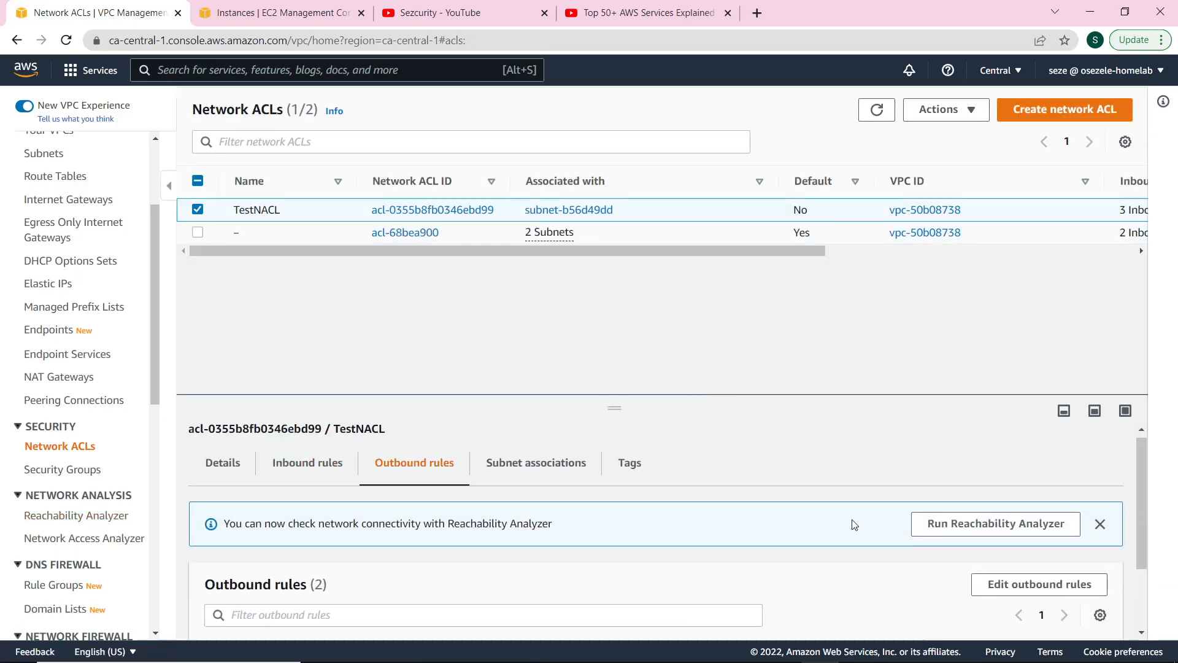
{"action": "scroll", "coordinate": [854, 525], "scroll_direction": "down", "scroll_amount": 2}
{"action": "left_click", "coordinate": [1017, 494]}
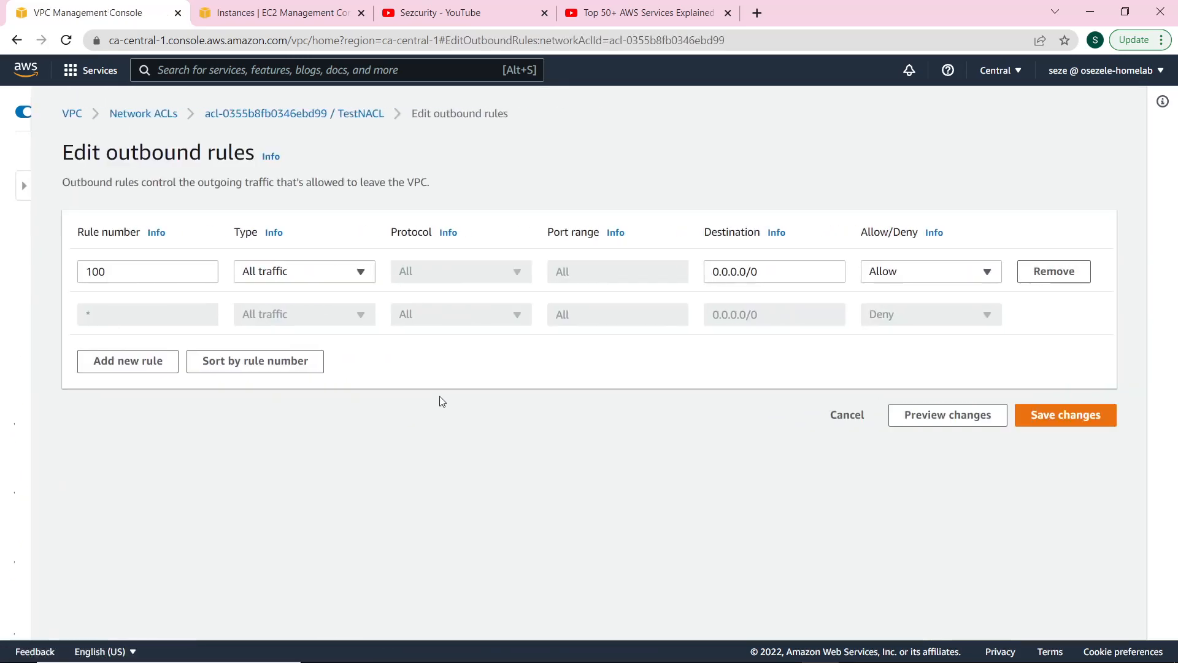
{"action": "left_click", "coordinate": [262, 273]}
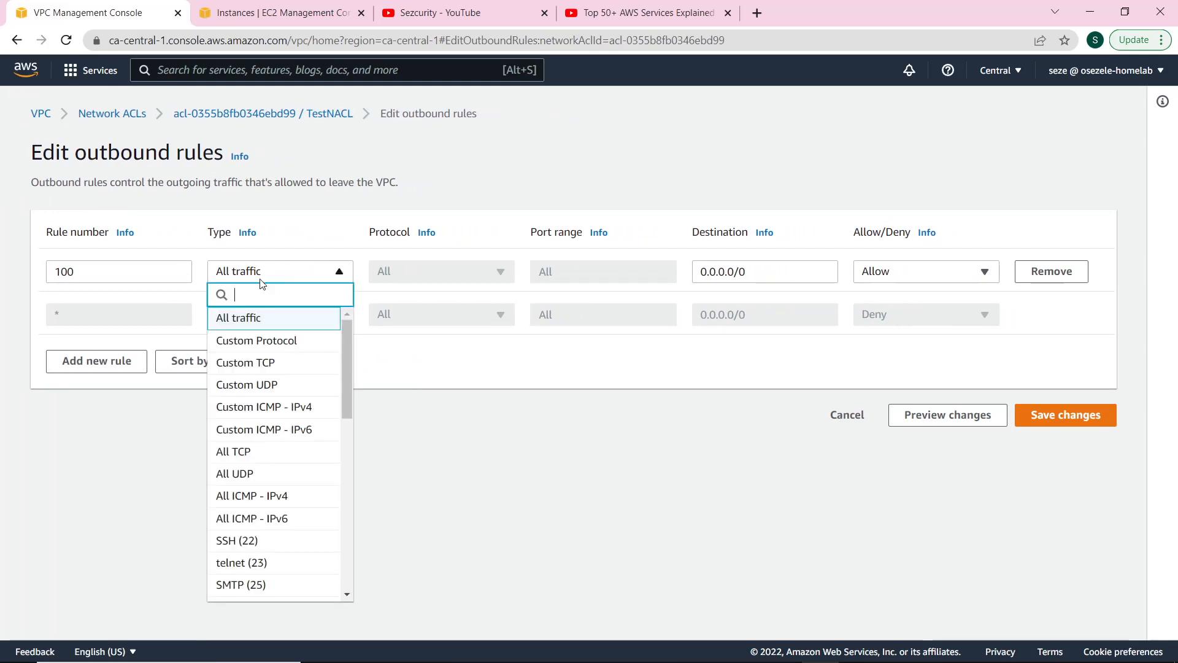
{"action": "left_click", "coordinate": [284, 542]}
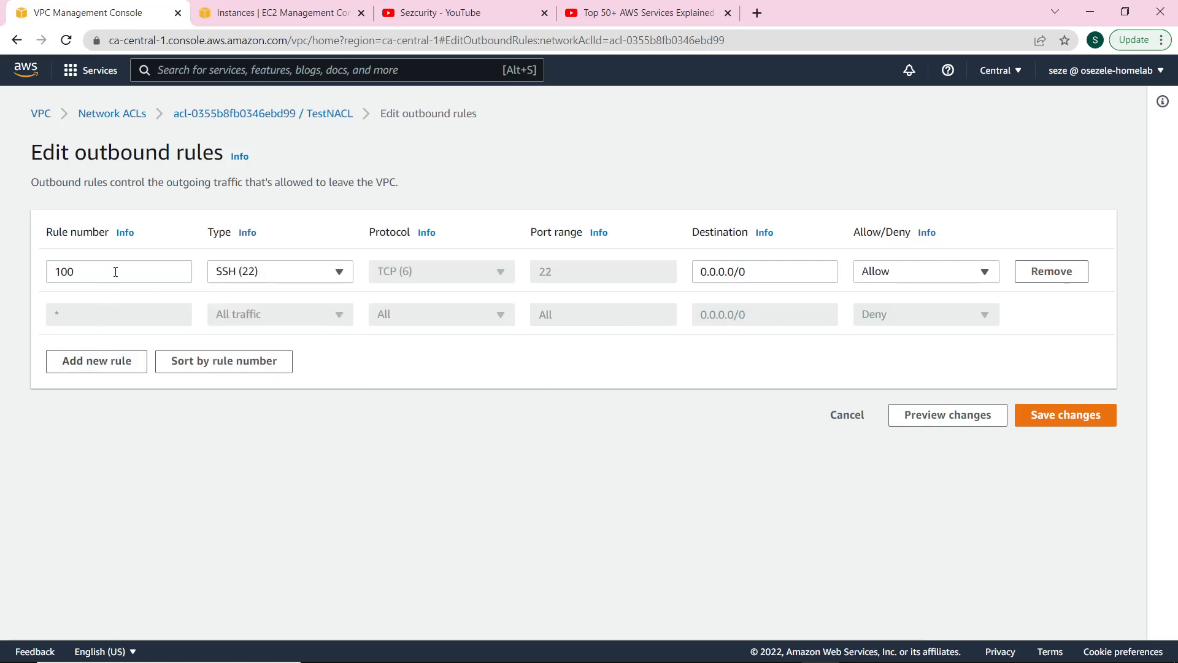
{"action": "left_click", "coordinate": [1051, 424]}
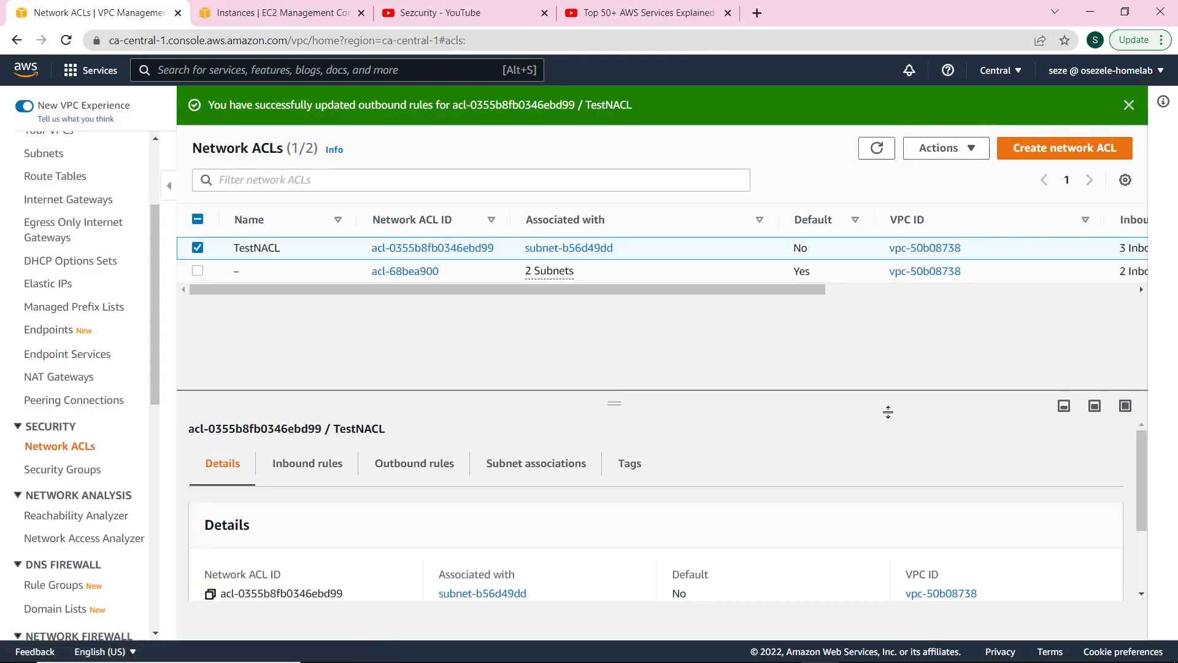
Bring the Git Bash terminal with the ping output forward.
{"action": "key", "text": "alt+Tab"}
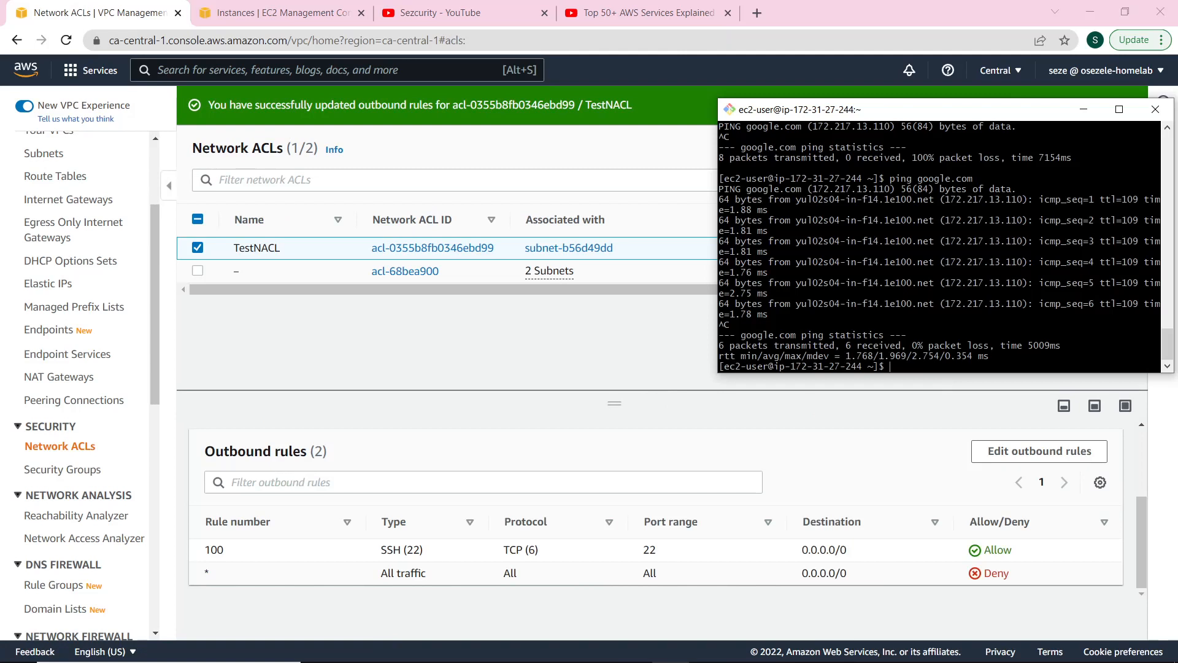